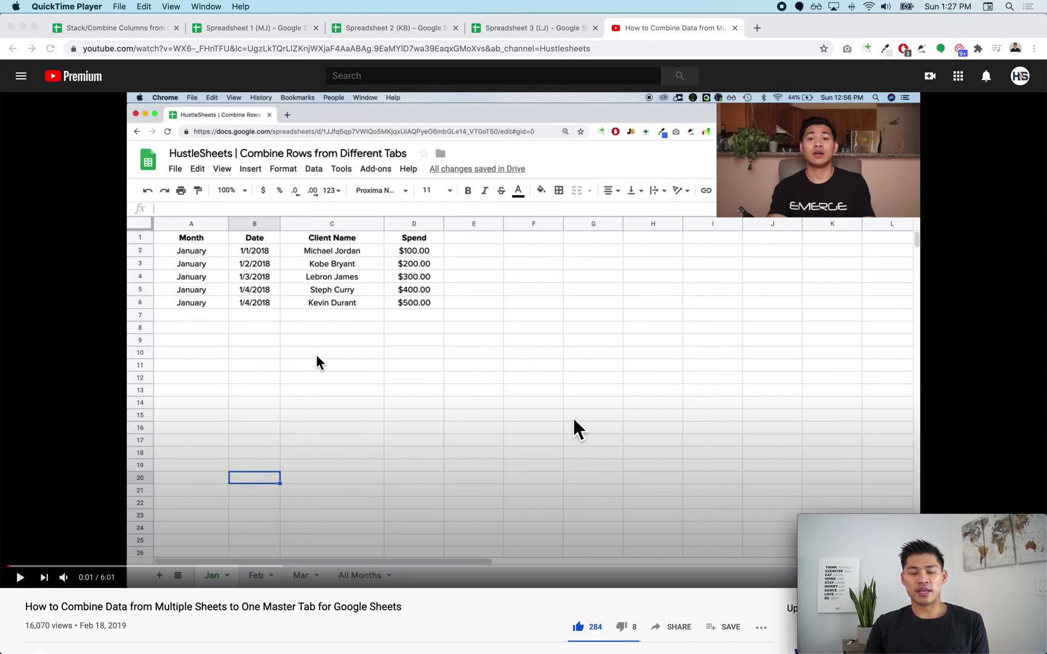
Find the comment about other workbooks, expand its replies to the Importrange answer, then open the Stack/Combine sheet.
scroll(575, 427, "down", 1)
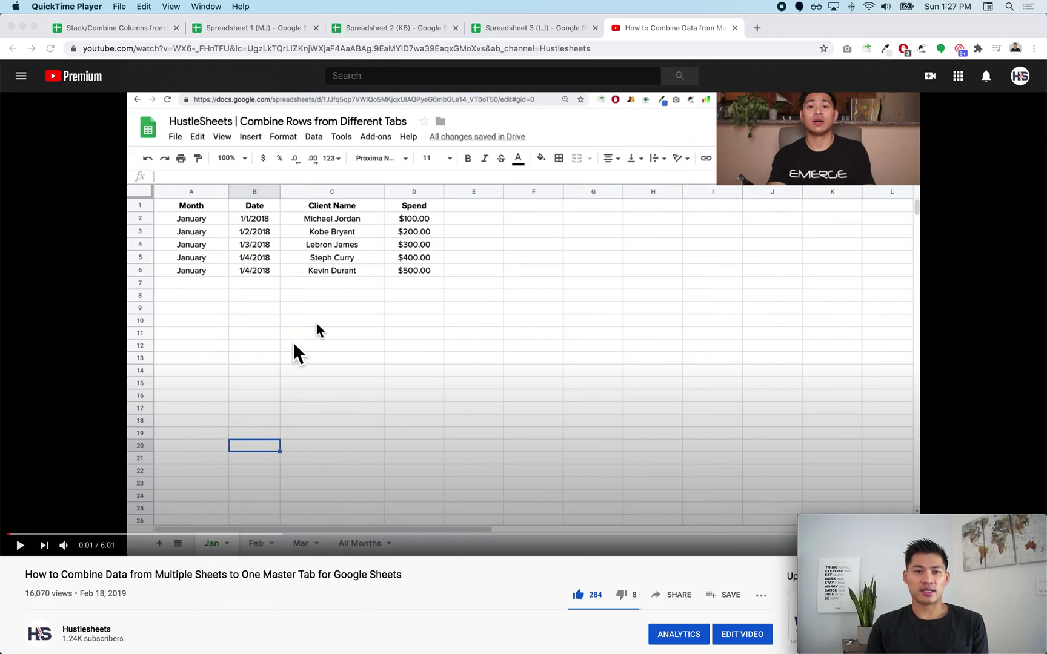
scroll(294, 345, "down", 7)
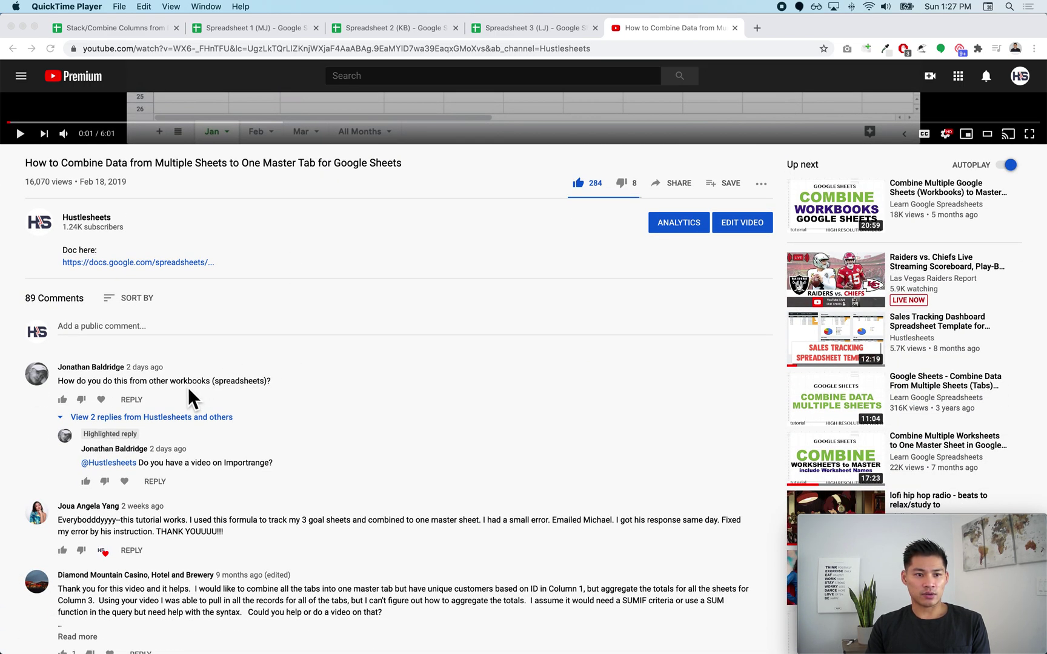
triple_click(103, 384)
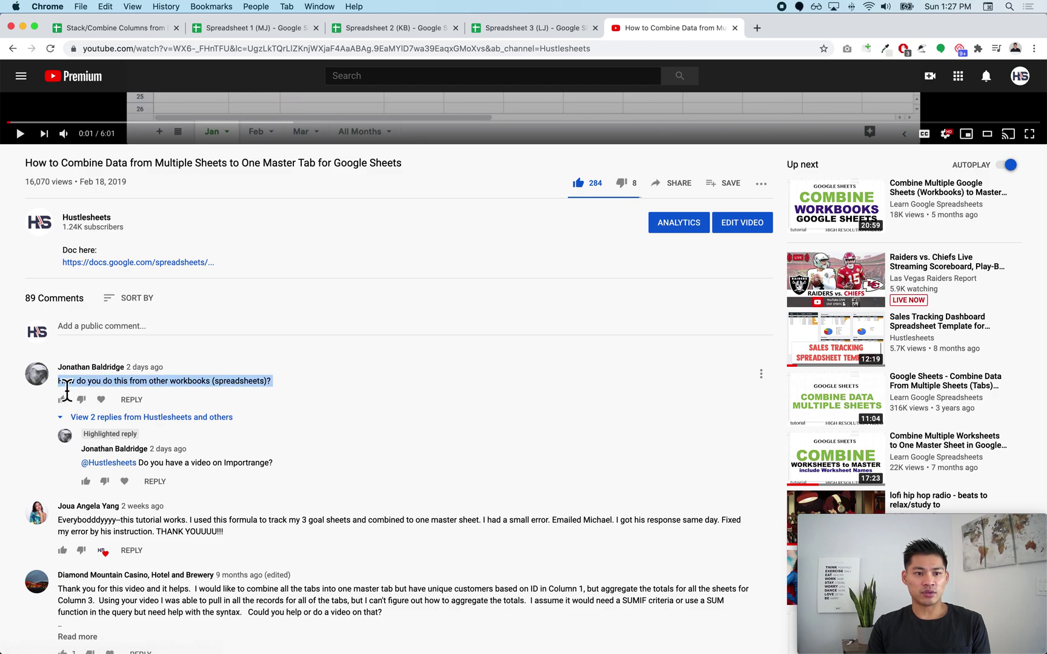
left_click(174, 418)
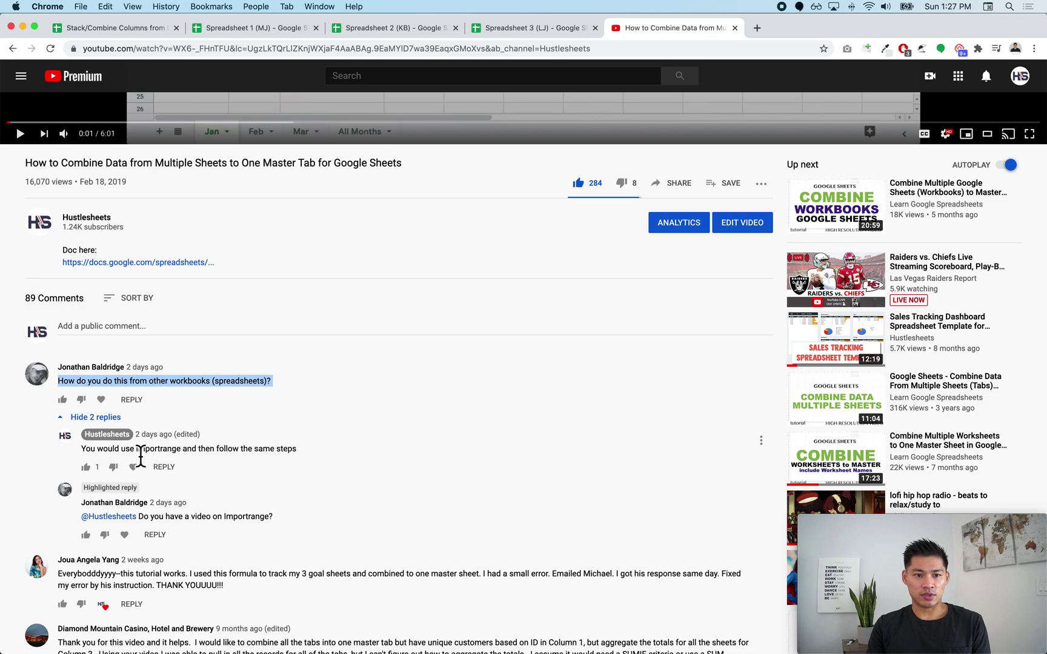
triple_click(140, 451)
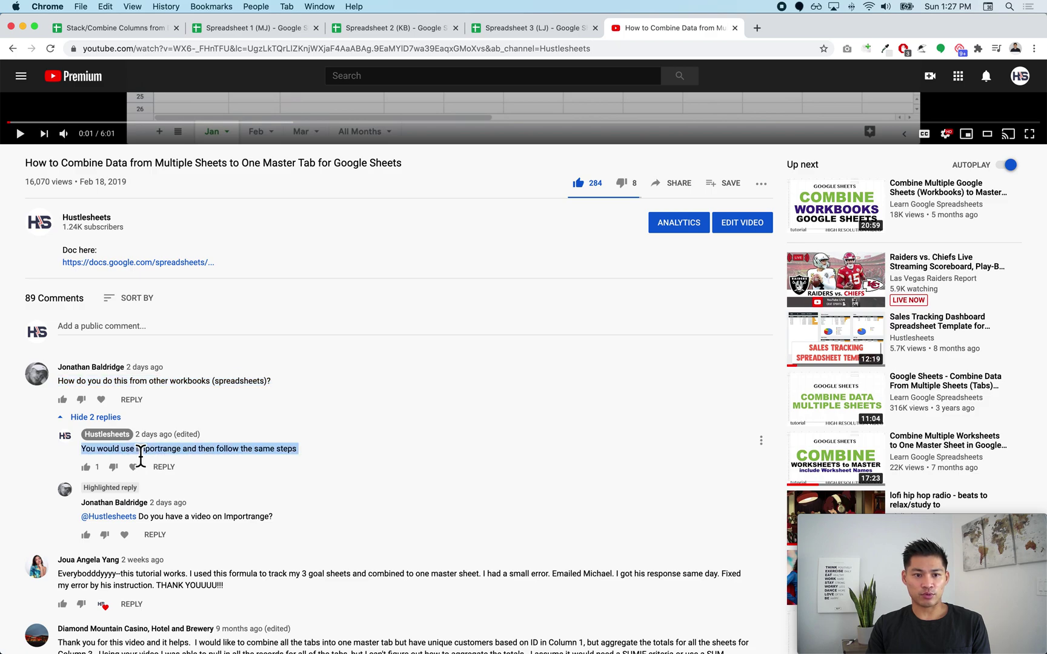
left_click(157, 32)
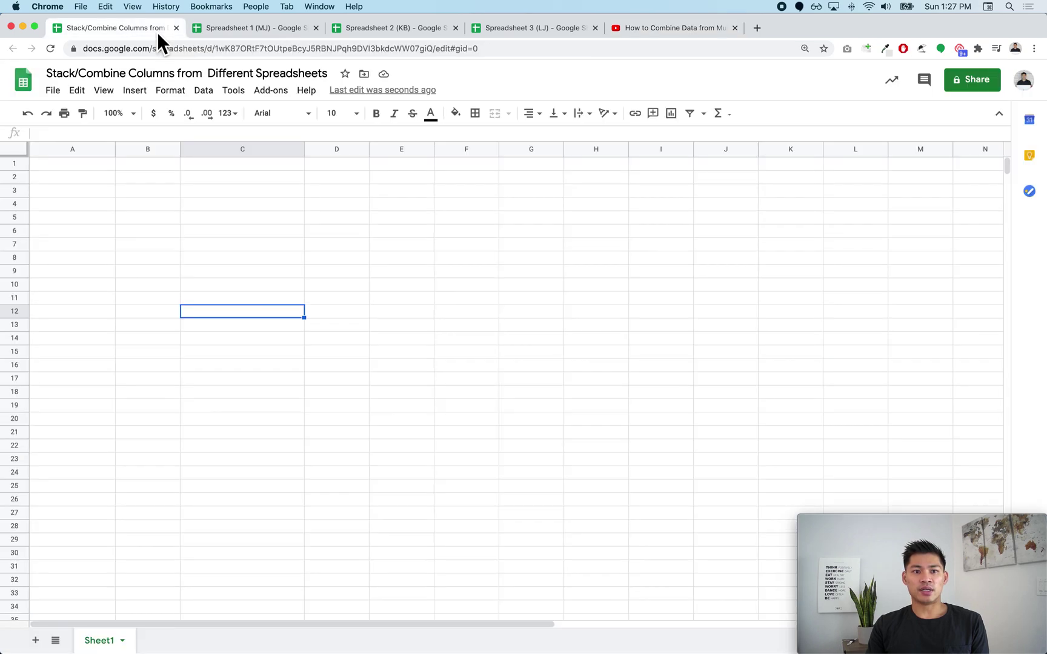
left_click(253, 35)
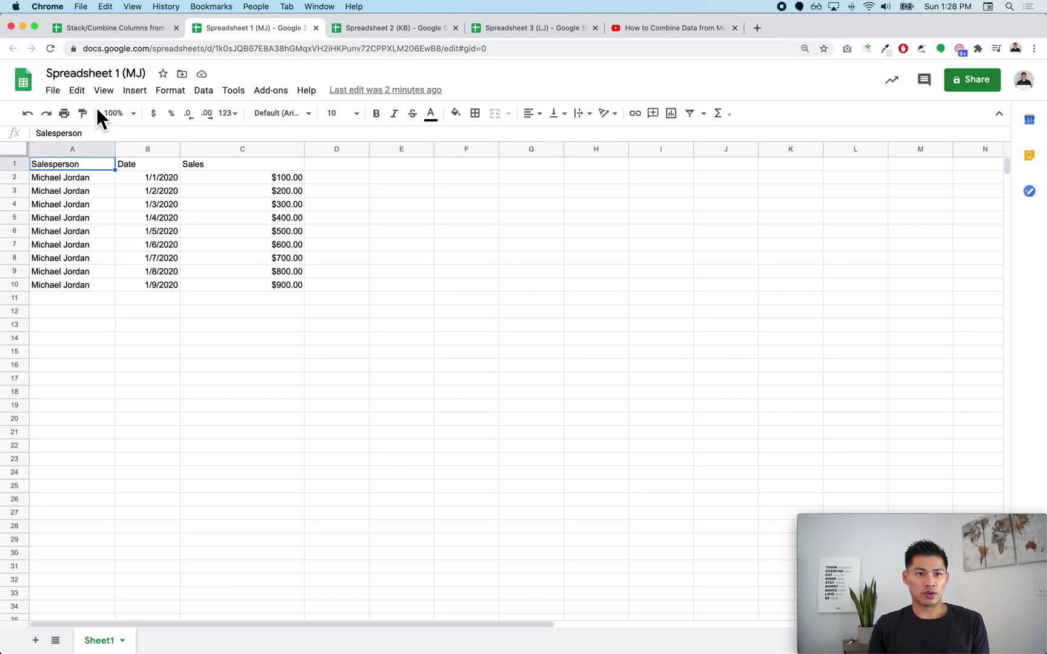
key("ctrl+Tab")
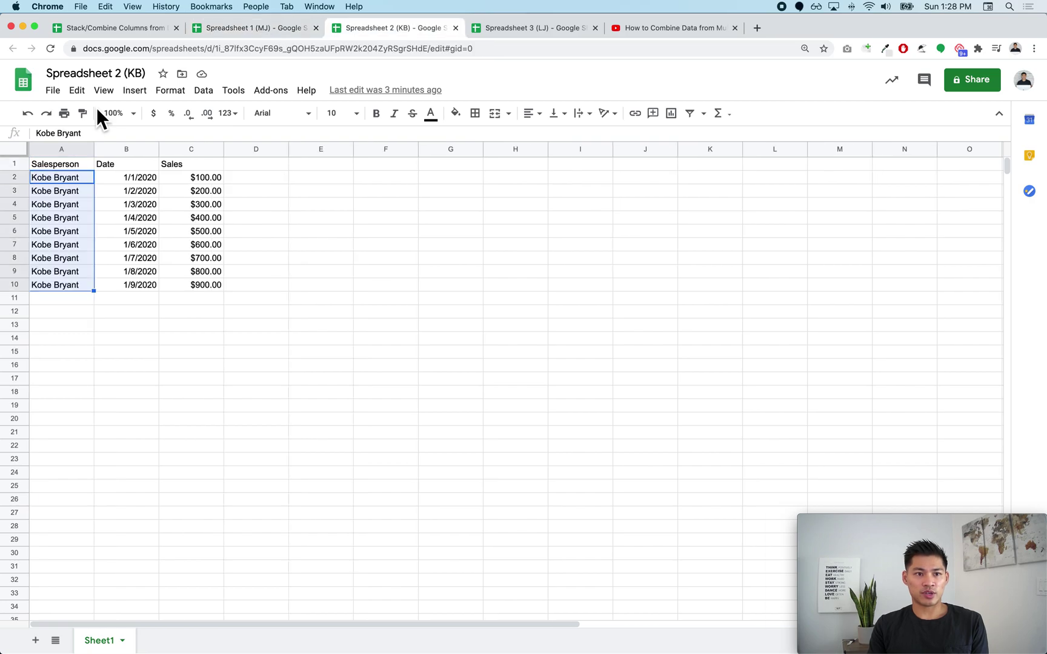
key("ctrl+Tab")
key("ctrl+shift+Tab")
key("ctrl+shift+Tab")
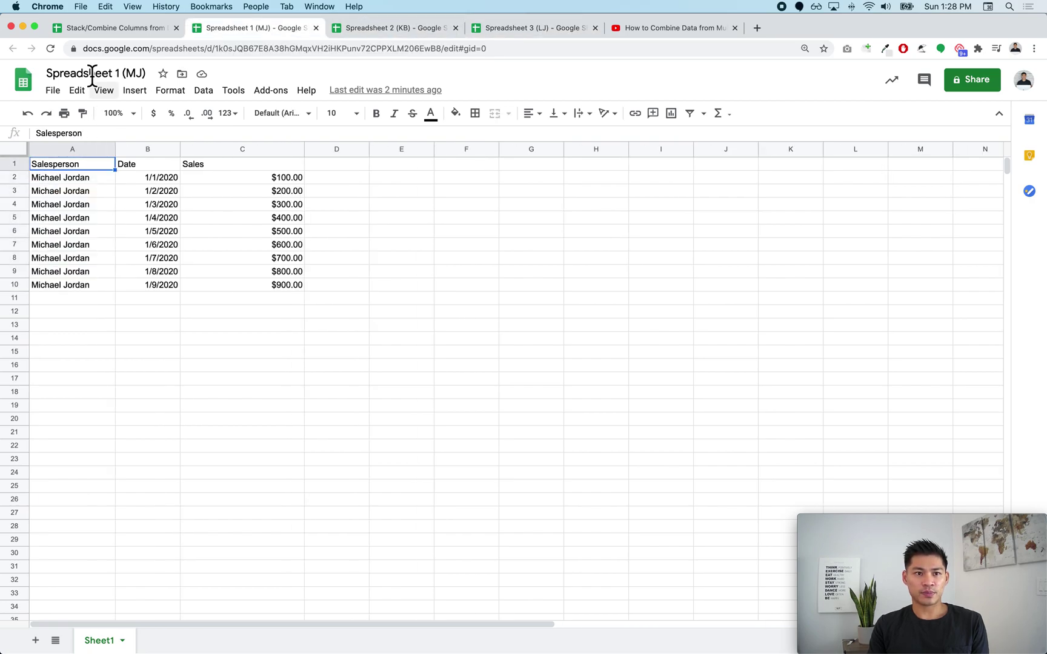
left_click(105, 24)
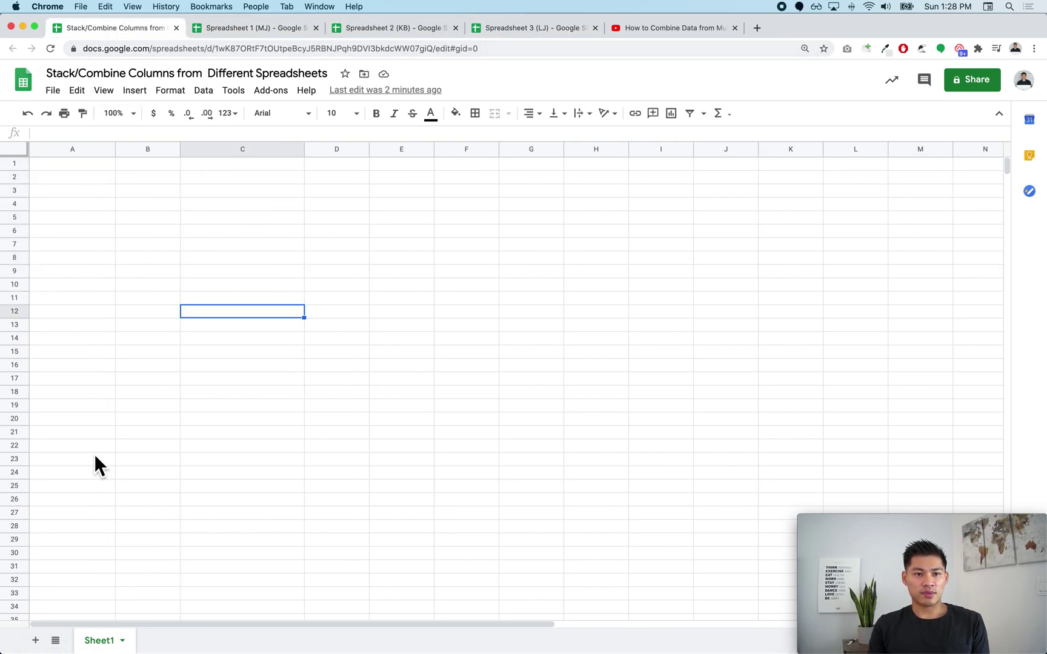
left_click(98, 206)
left_click(97, 168)
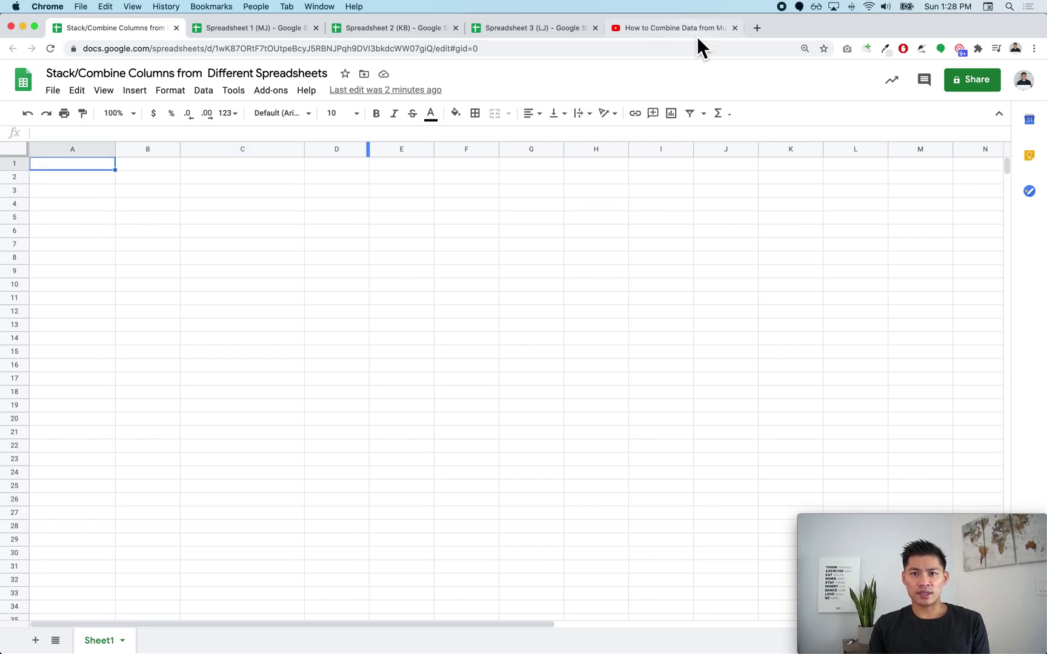
left_click(694, 30)
scroll(461, 155, "up", 10)
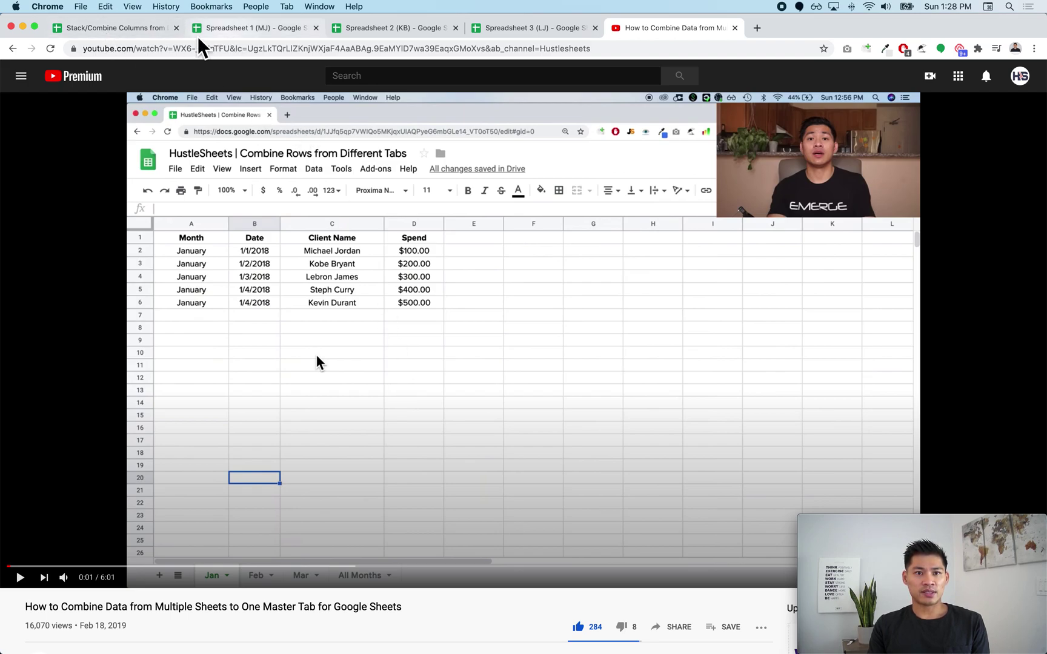
left_click(149, 30)
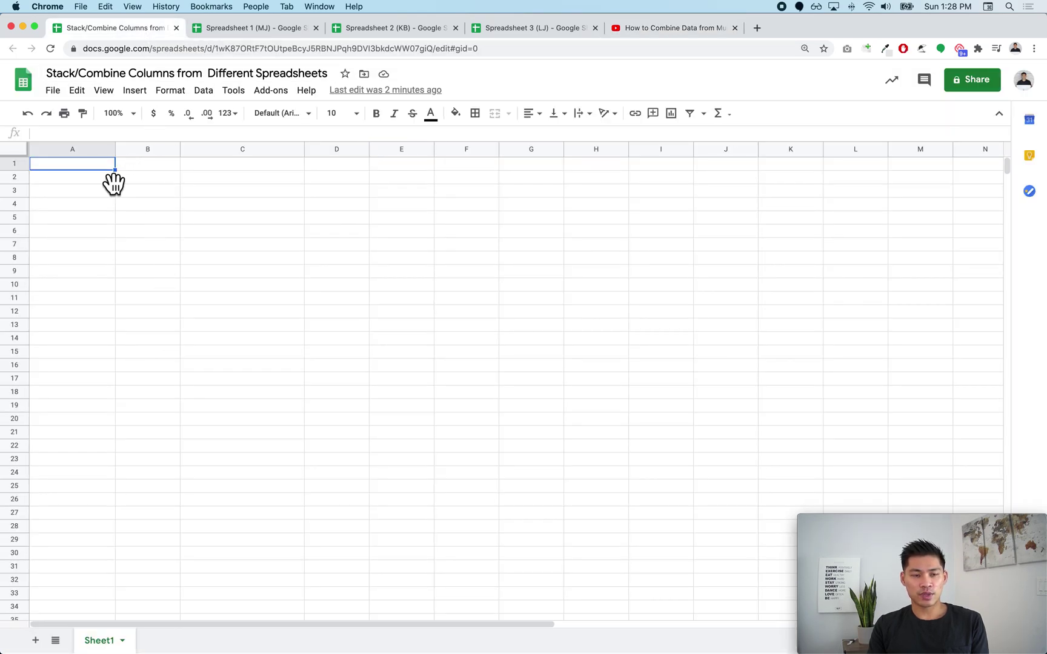
Begin an =IMPORTRANGE( formula in cell A1 and zoom in the page.
type("=I")
key("super+equal")
key("super+equal")
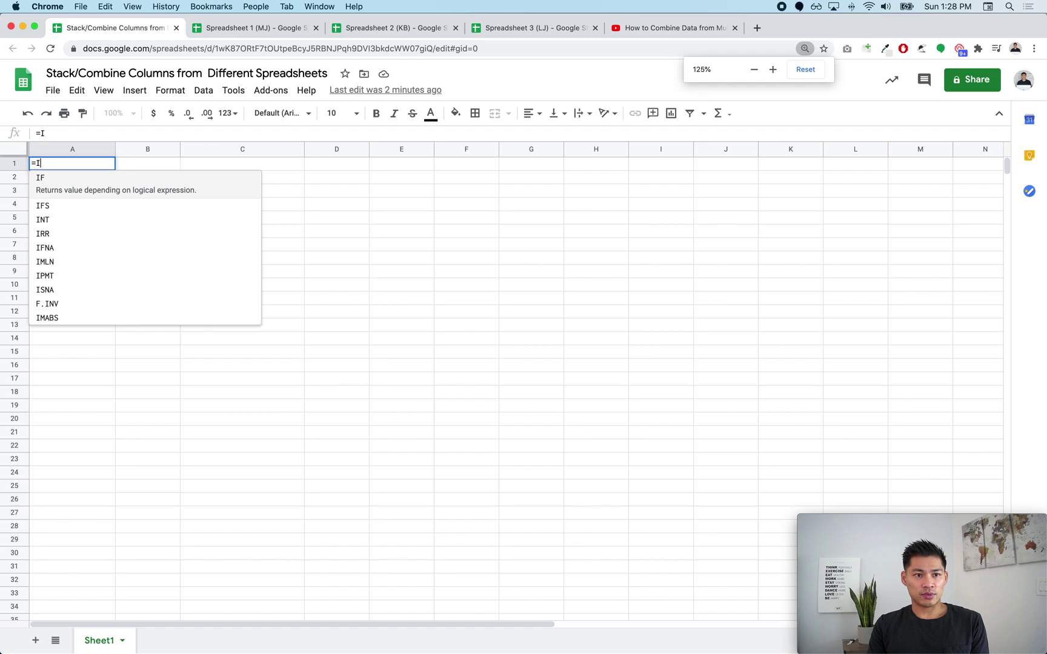
type("MPORTRANGE(")
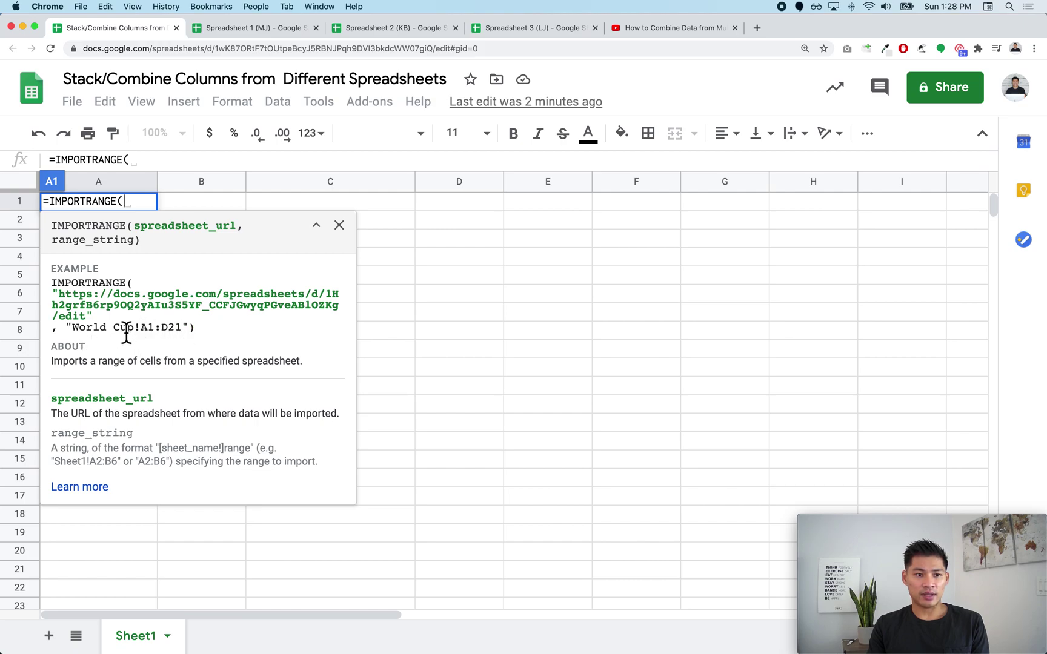
Copy Spreadsheet 1 (MJ)'s web address and return to the combine sheet.
left_click(246, 28)
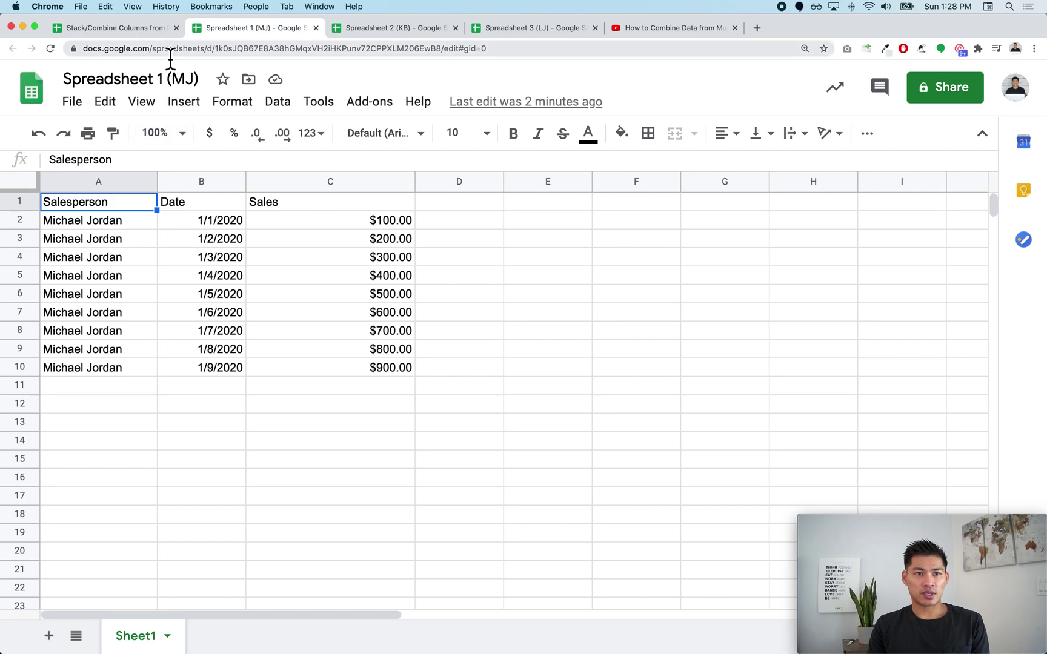
left_click(171, 50)
key("super+c")
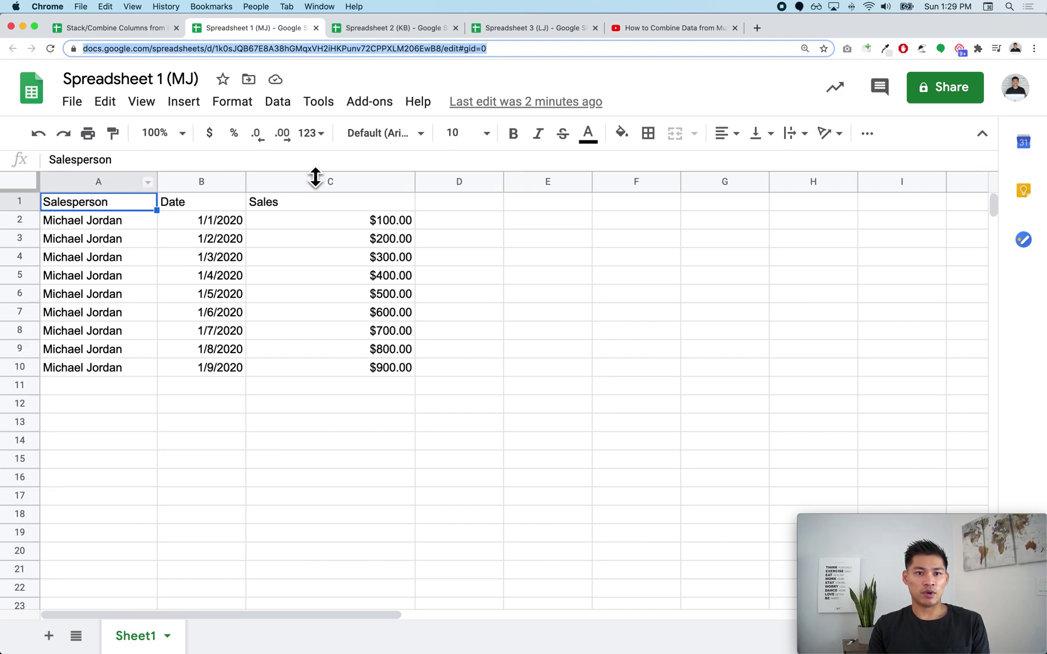
left_click(114, 34)
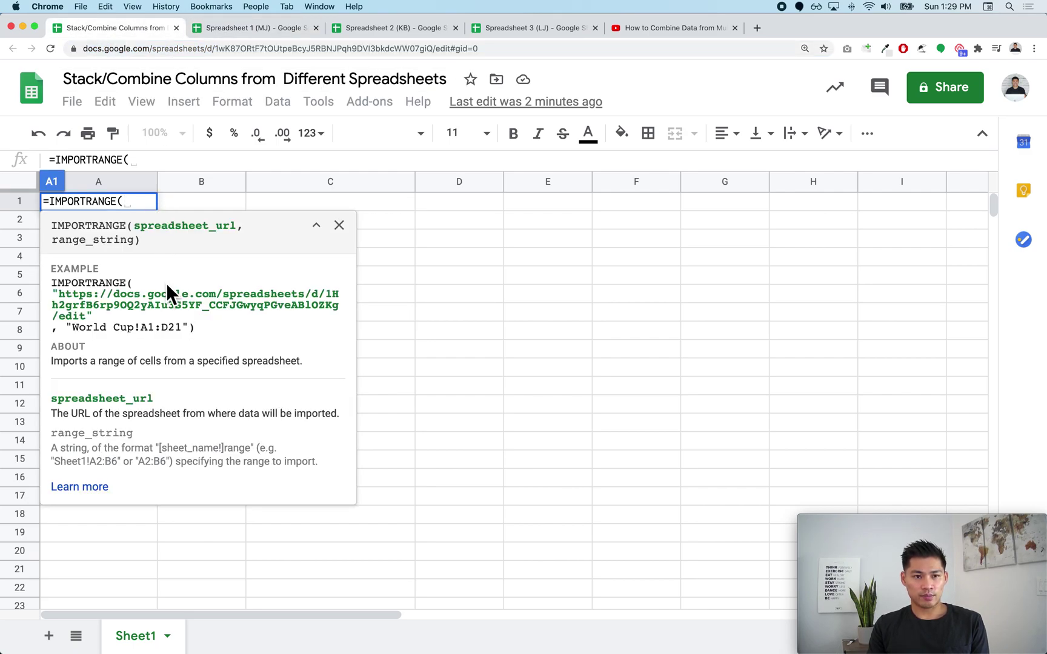
Add the quoted Spreadsheet 1 URL and "Sheet1!A1:C" as IMPORTRANGE arguments.
type("\"")
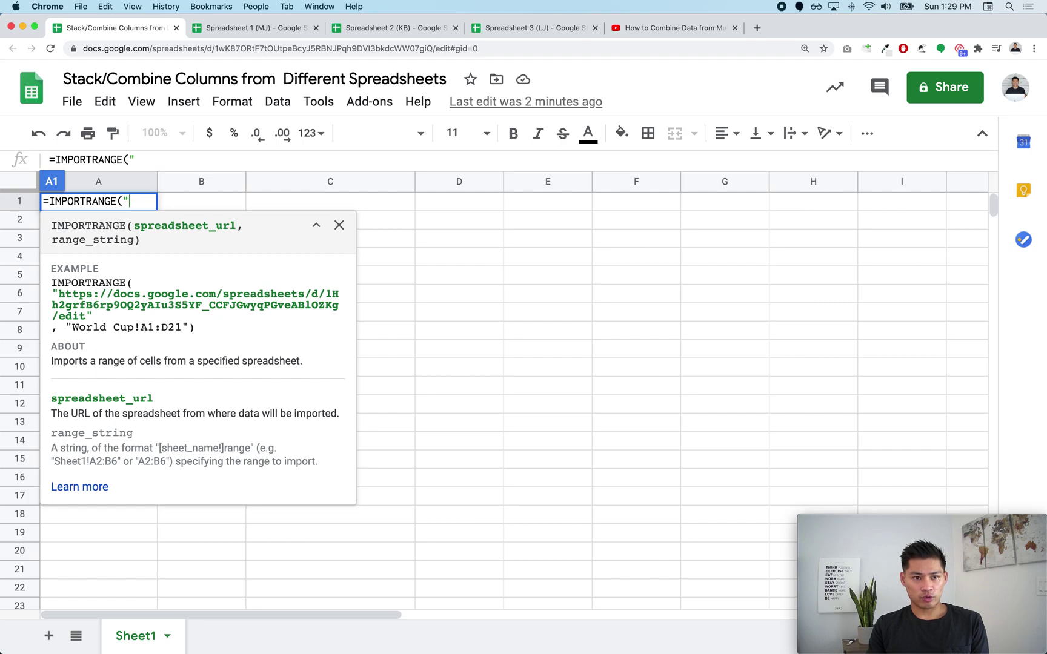
key("super+v")
type("\"")
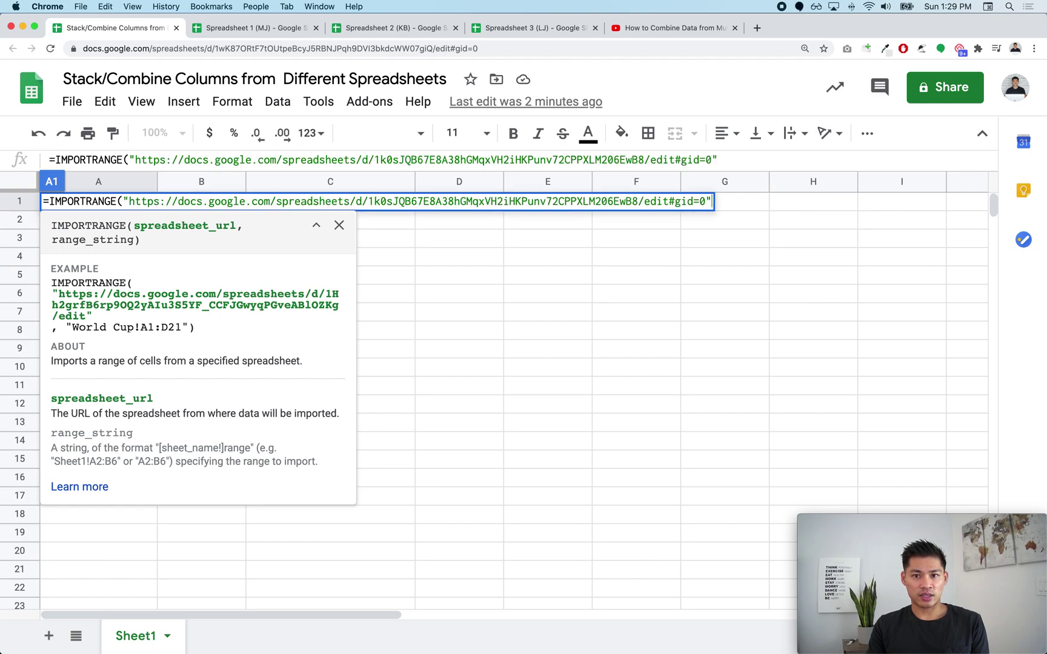
type(", ")
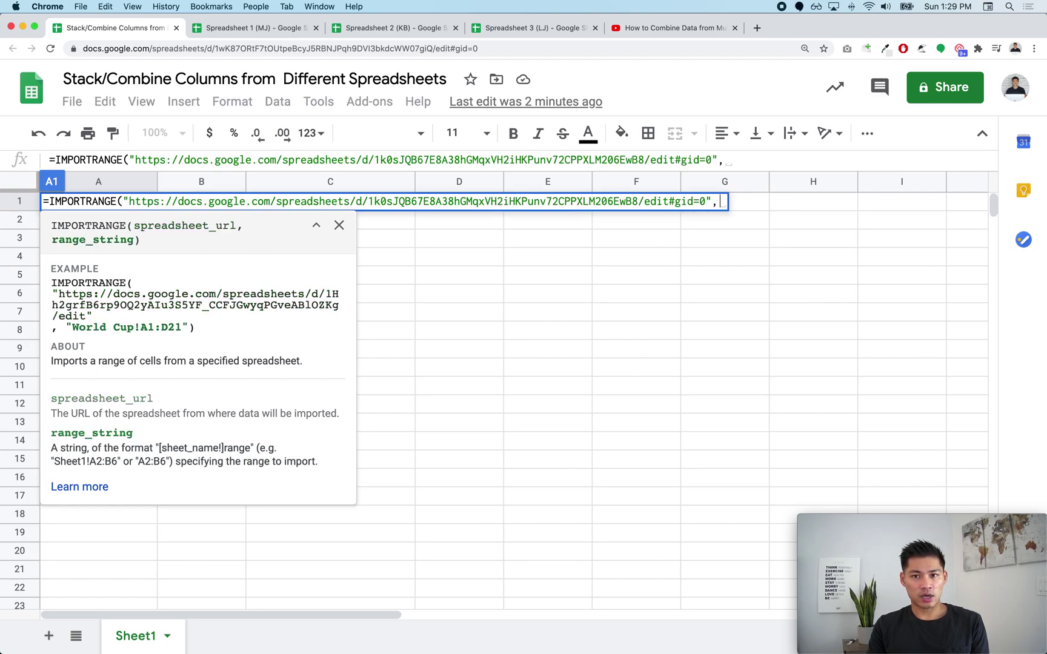
type("\"SHE")
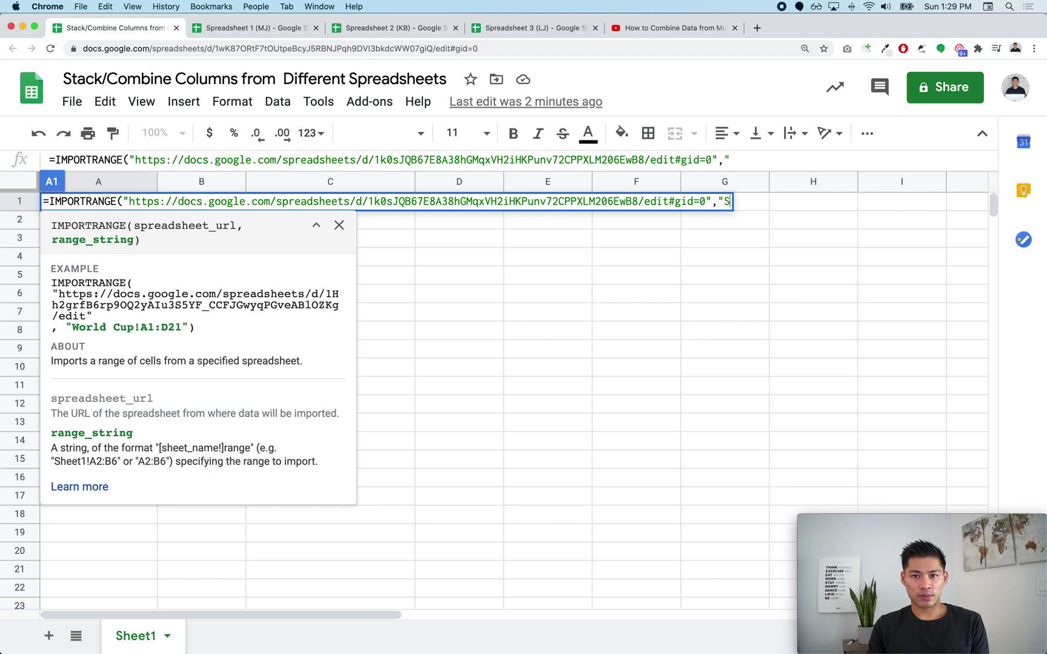
key("BackSpace")
key("BackSpace")
type("heet1")
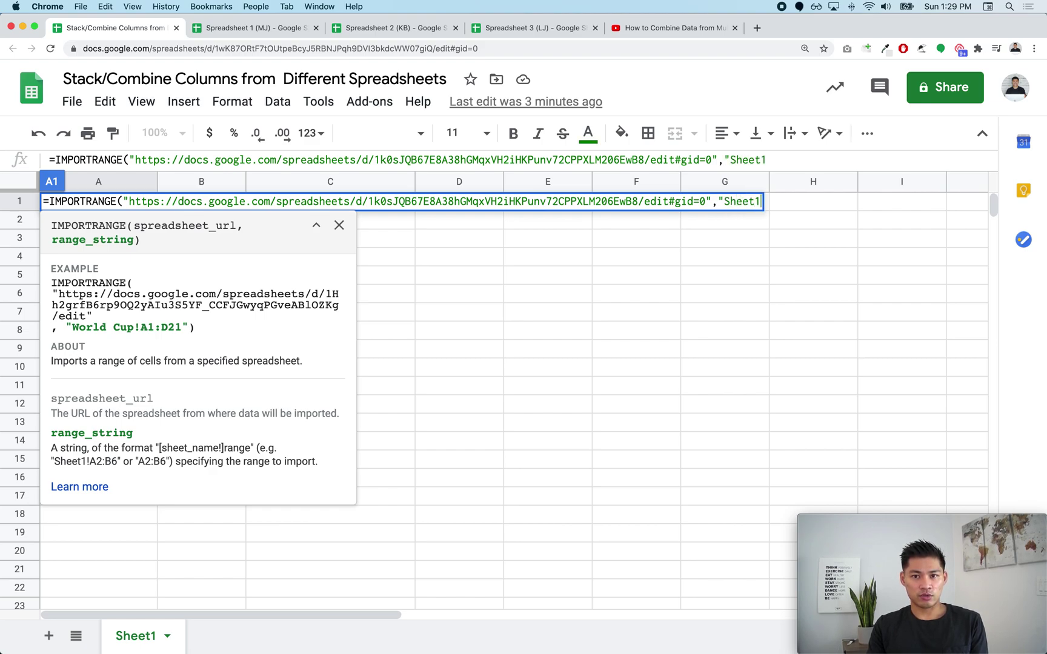
type("!A")
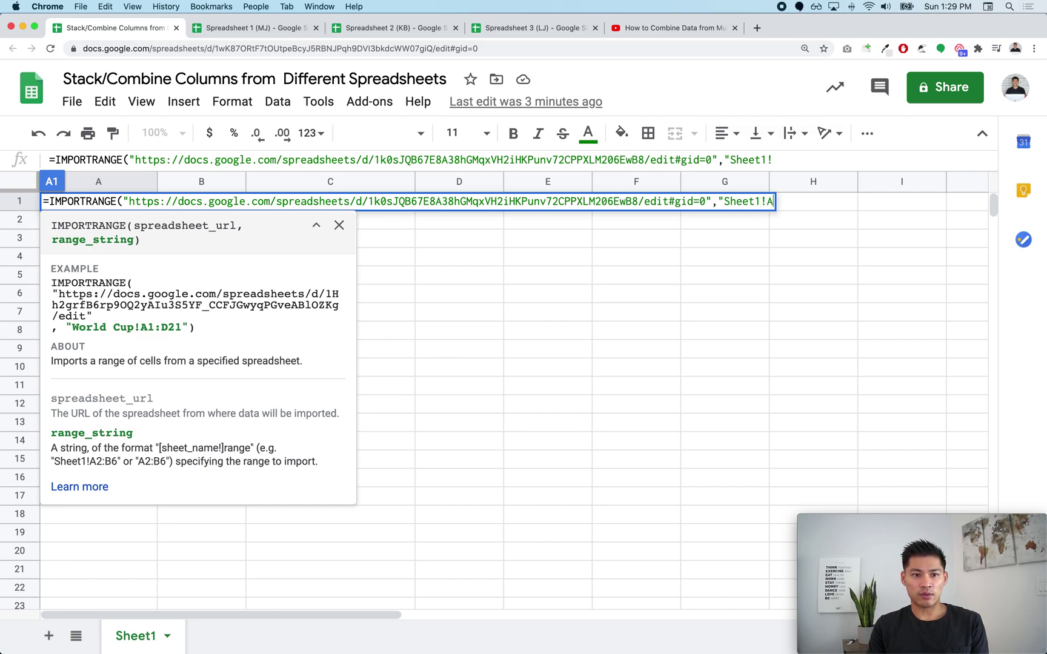
type("1:C")
Confirm Spreadsheet 1's sales data ends at row 10, then close and commit the formula.
key("ctrl+Tab")
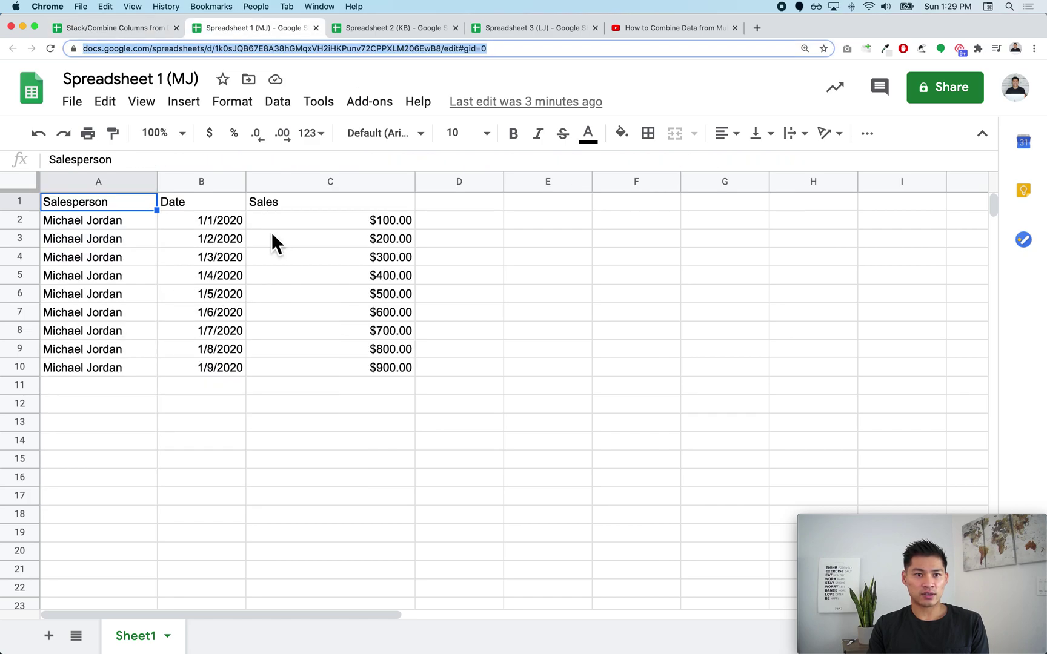
left_click(300, 239)
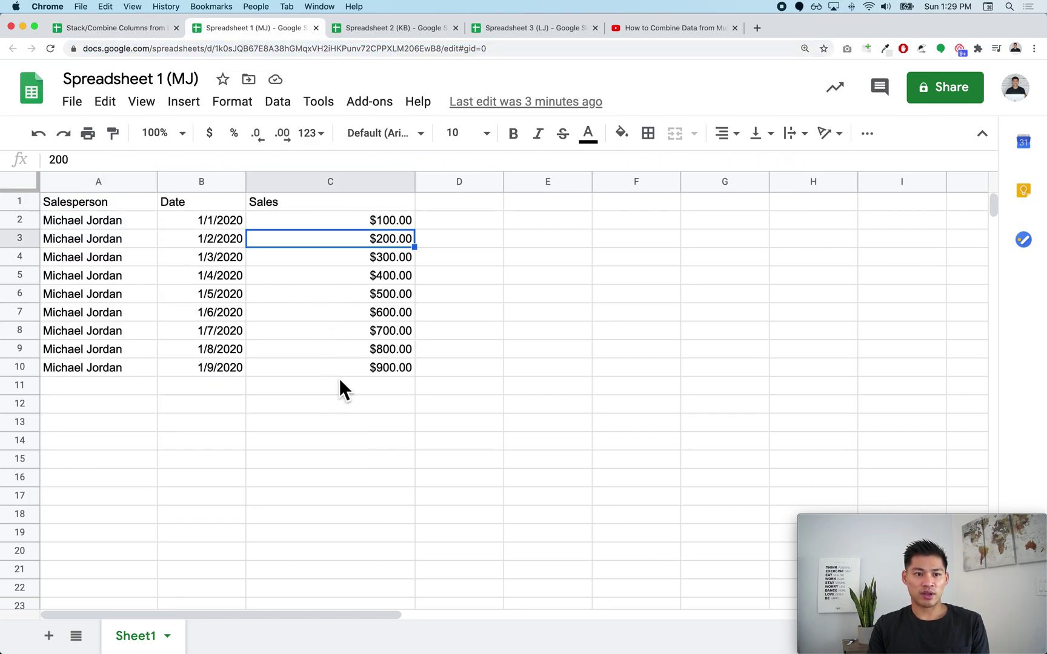
key("super+Down")
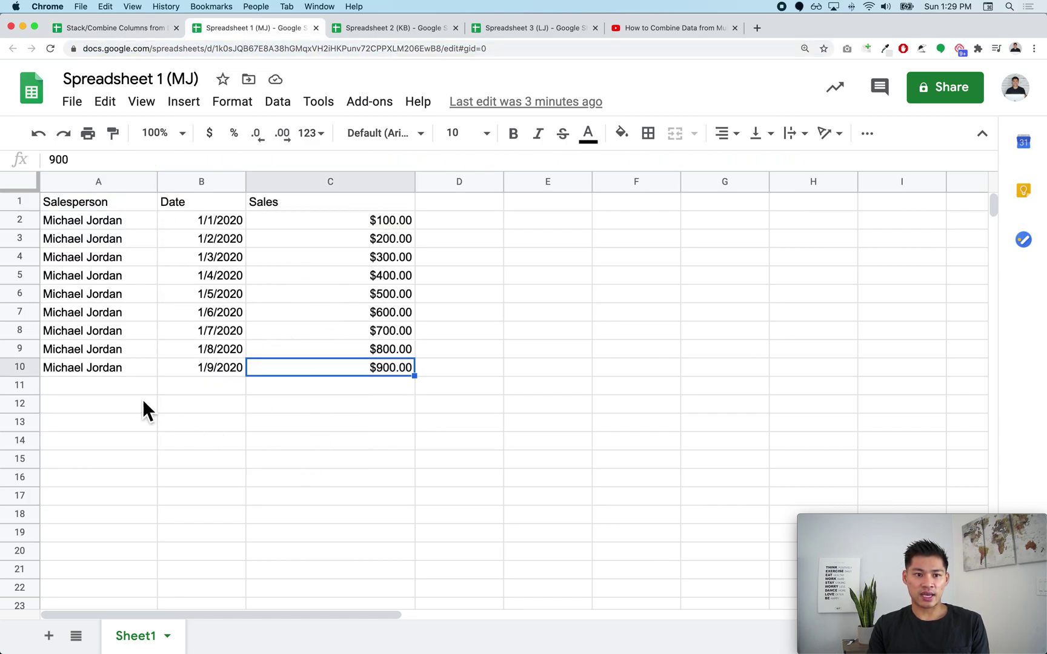
left_click(150, 392)
key("ctrl+shift+Tab")
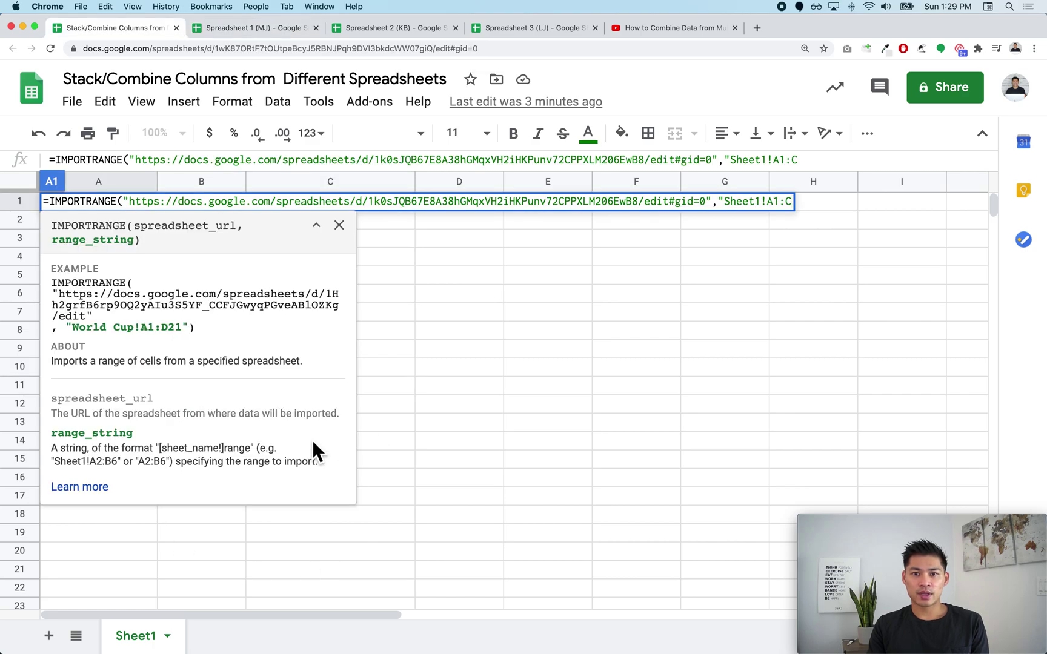
type("\")")
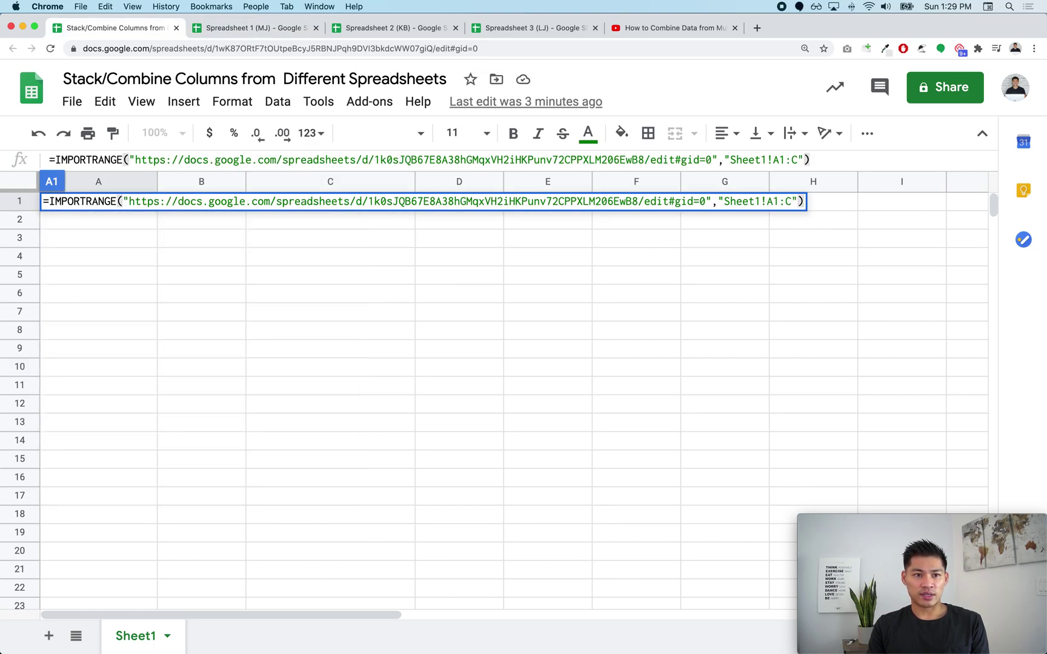
key("Return")
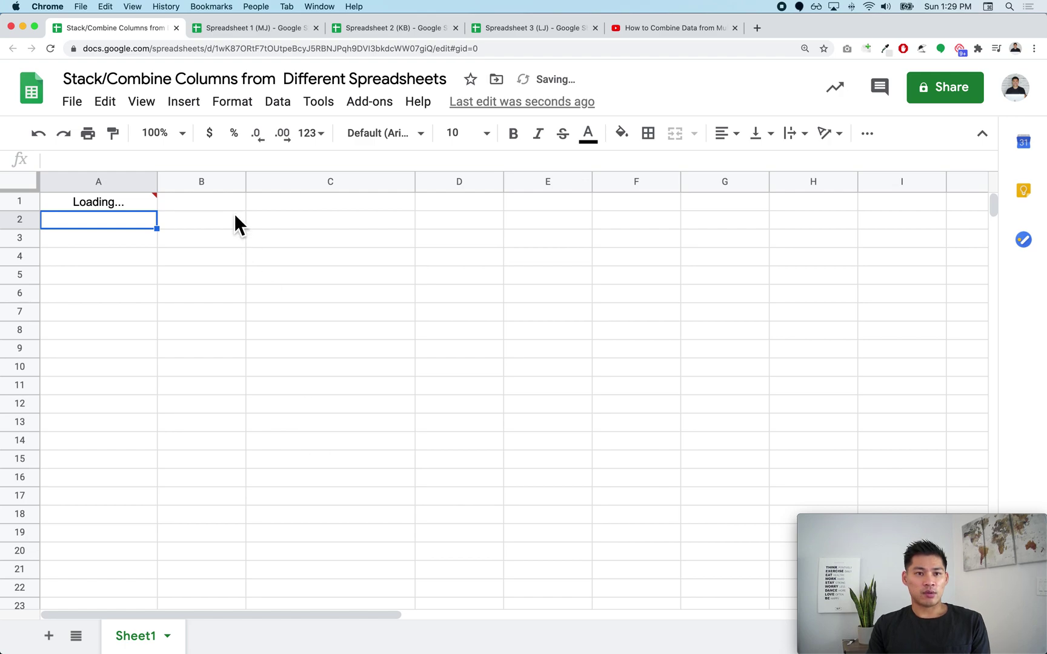
Allow access so the data loads, and rename the tab to the salesperson's name plus '(imported)'.
mouse_move(123, 209)
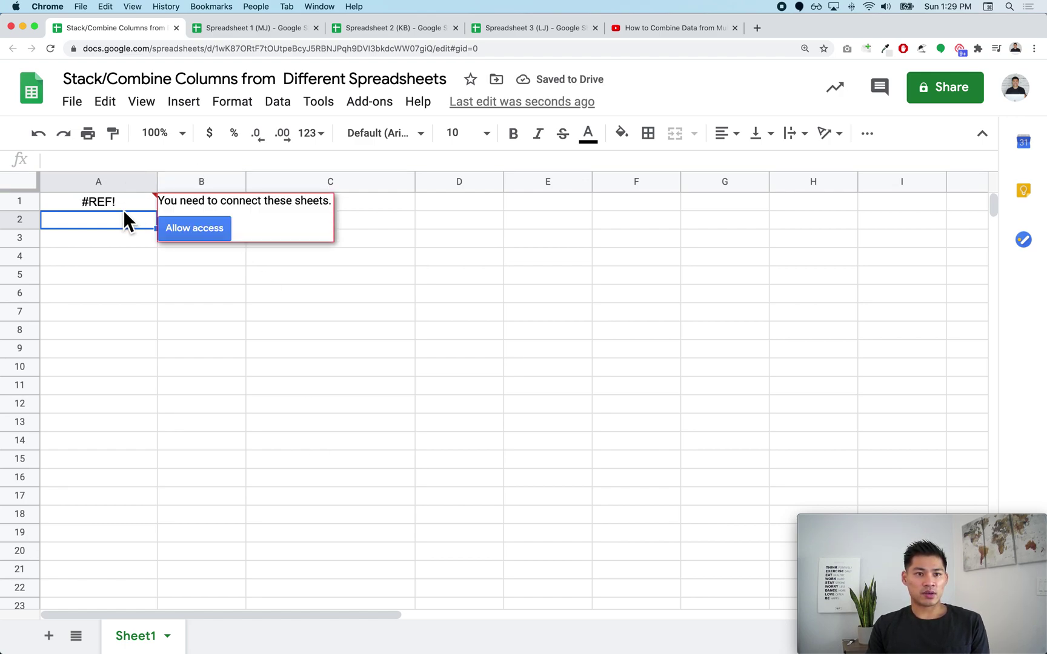
left_click(215, 238)
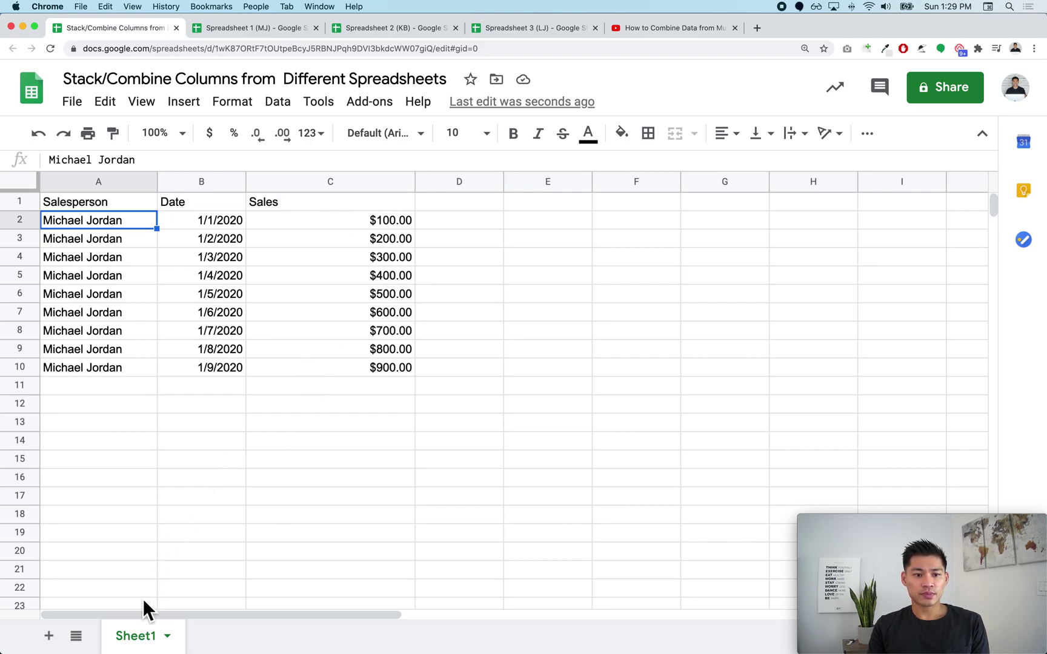
double_click(140, 636)
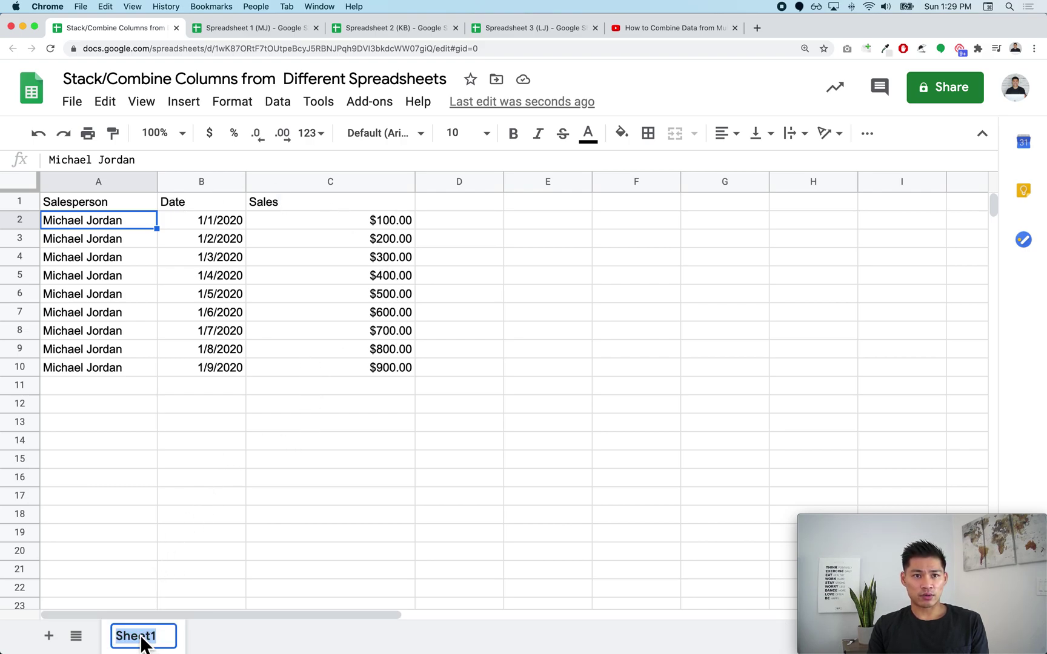
type("Michael Jordan ")
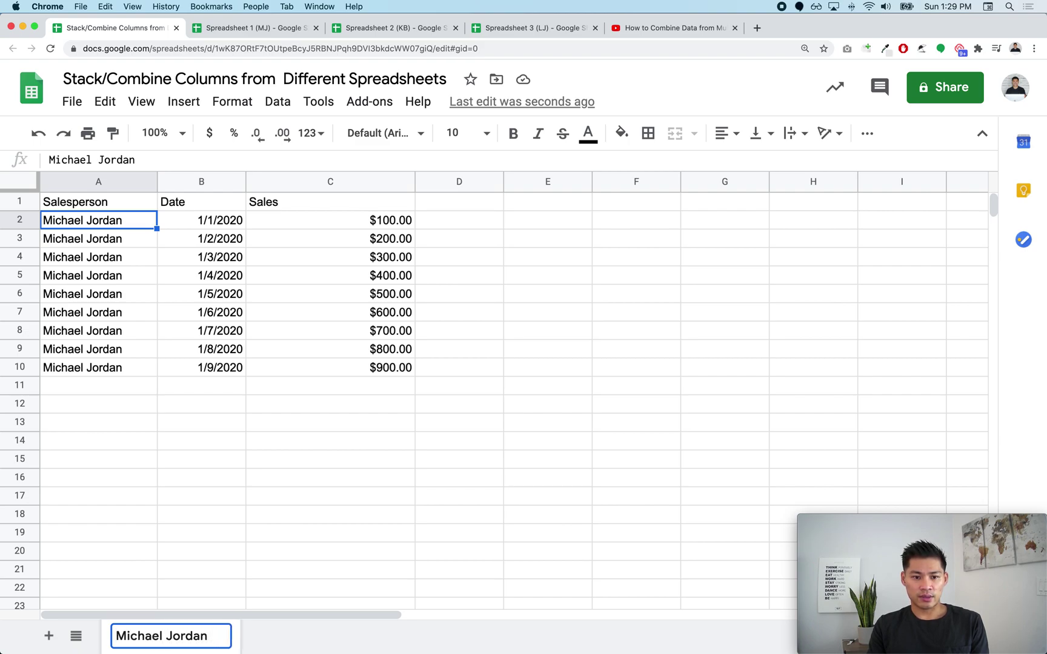
type("(Impor")
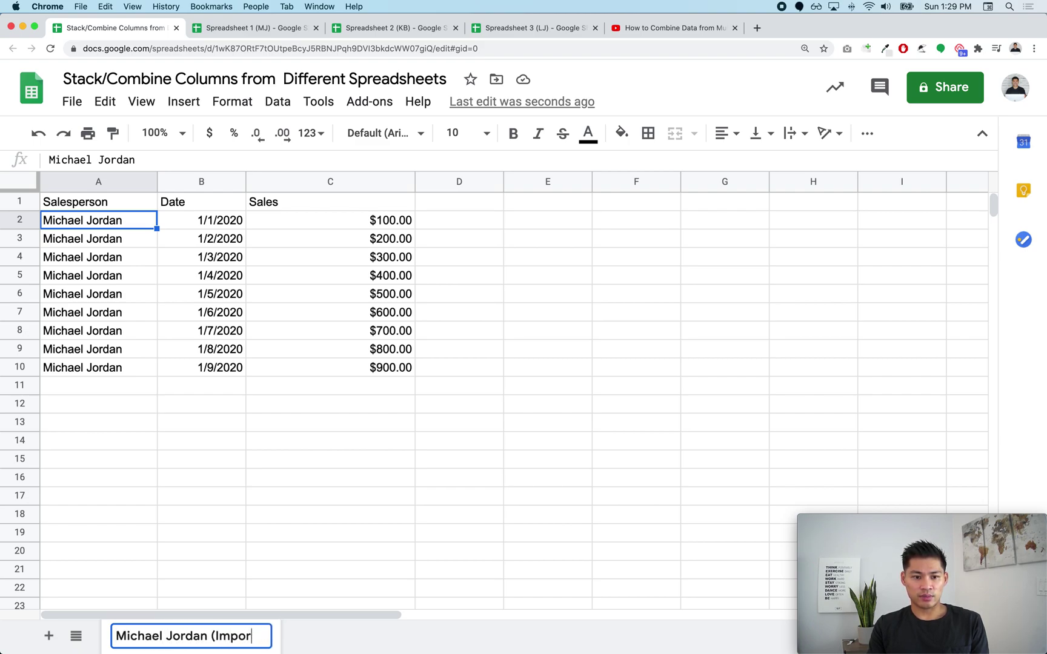
key("BackSpace")
key("BackSpace")
key("BackSpace")
key("BackSpace")
key("BackSpace")
type("imported)")
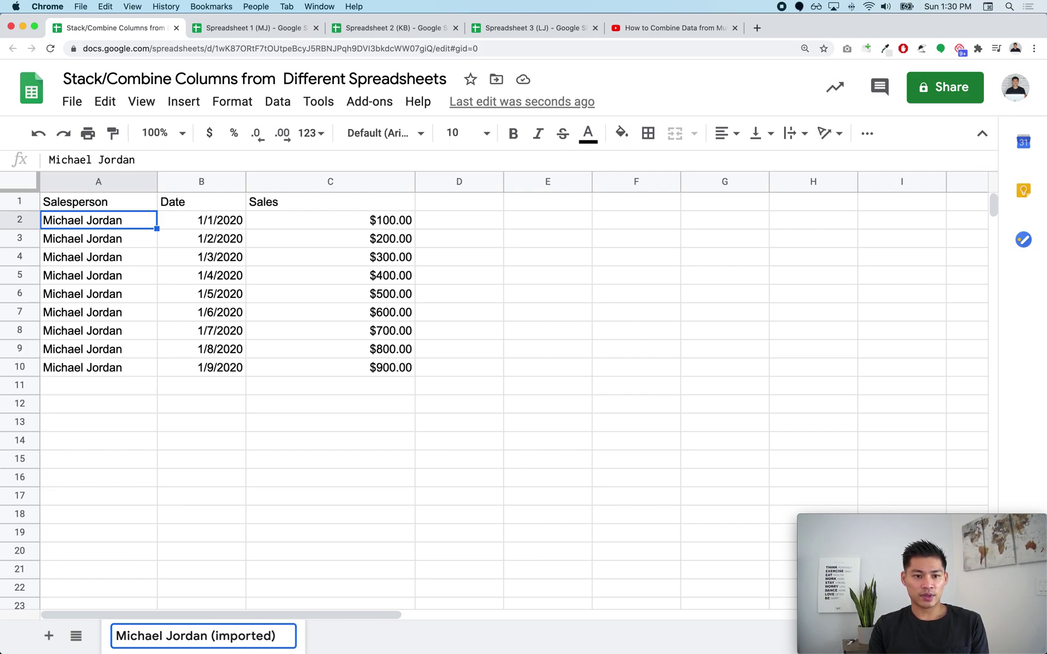
key("Return")
left_click(190, 281)
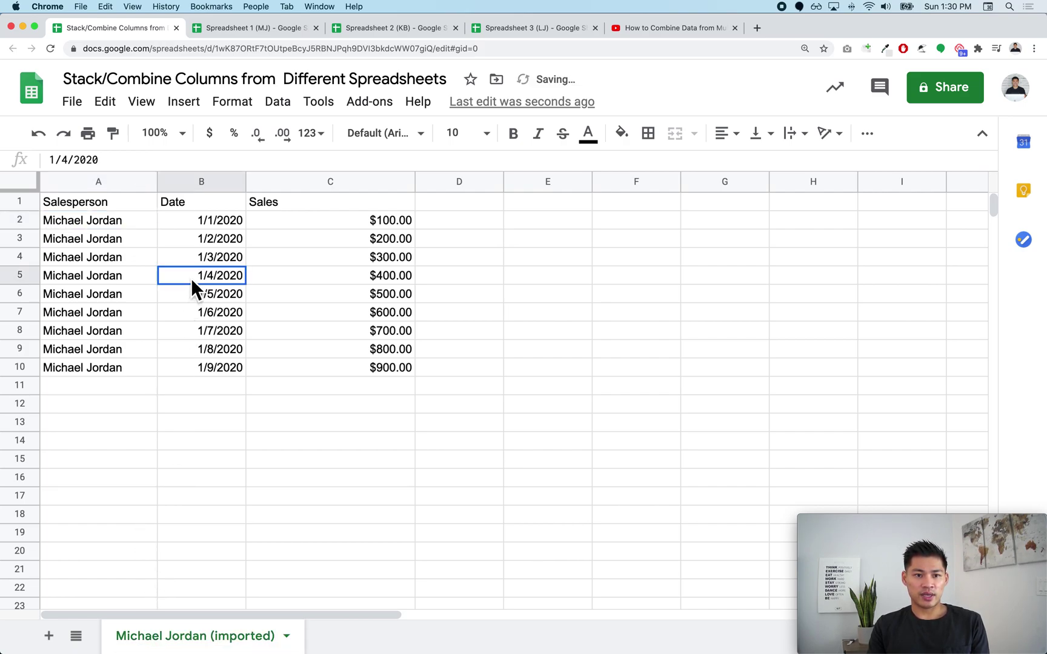
Type 'adfsd' in A3 to show the overwrite #REF! error, then clear it.
left_click_drag(129, 257, 327, 423)
key("BackSpace")
key("super+z")
left_click(116, 230)
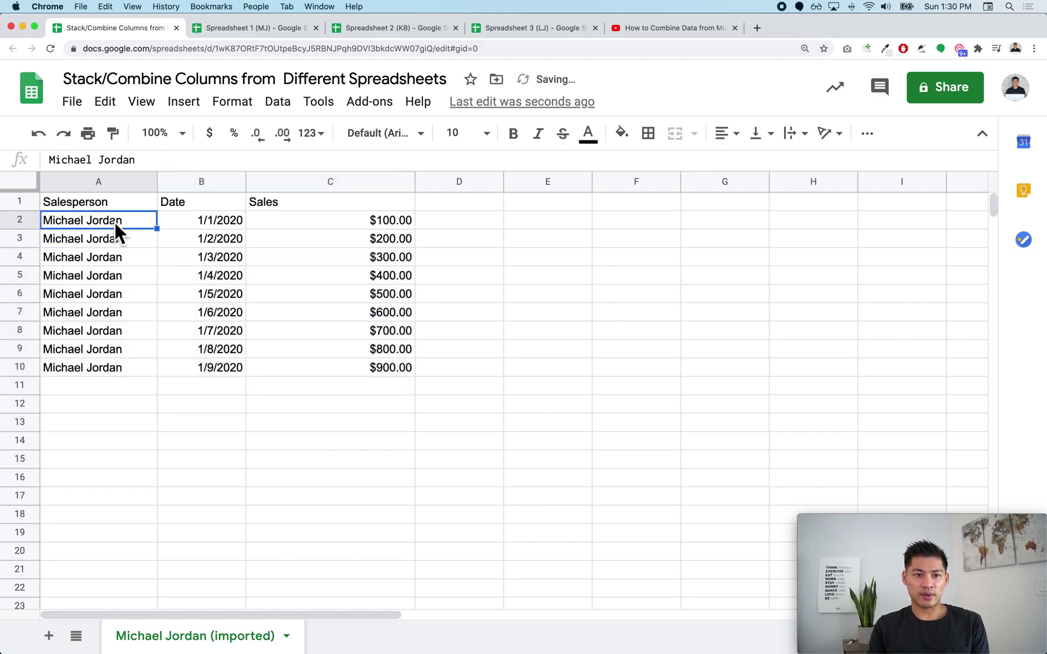
type("adfsd")
key("Return")
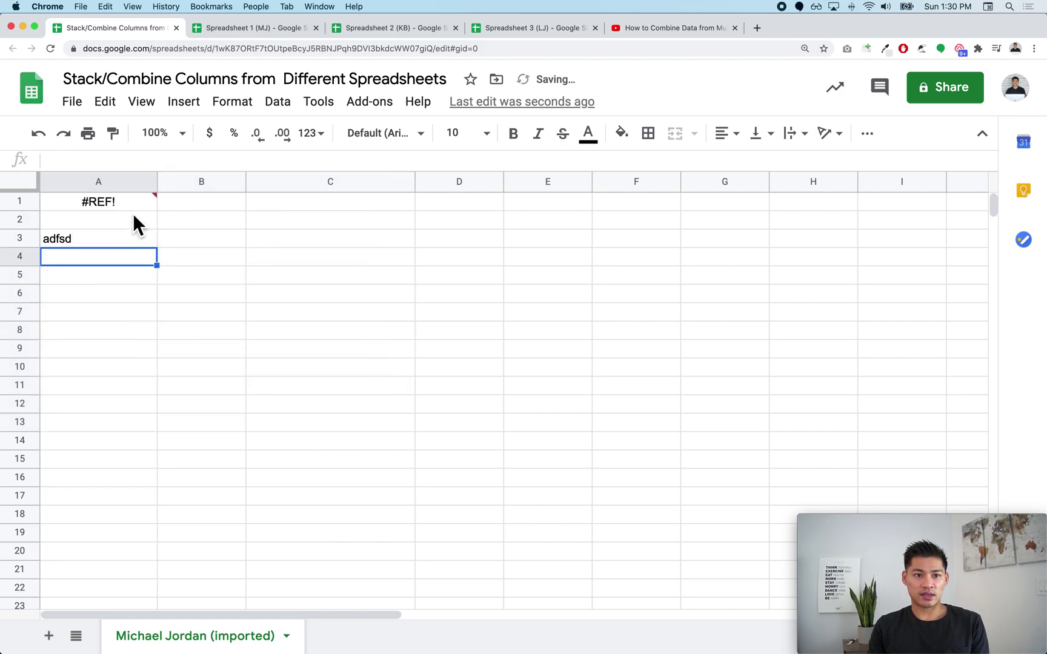
left_click(134, 209)
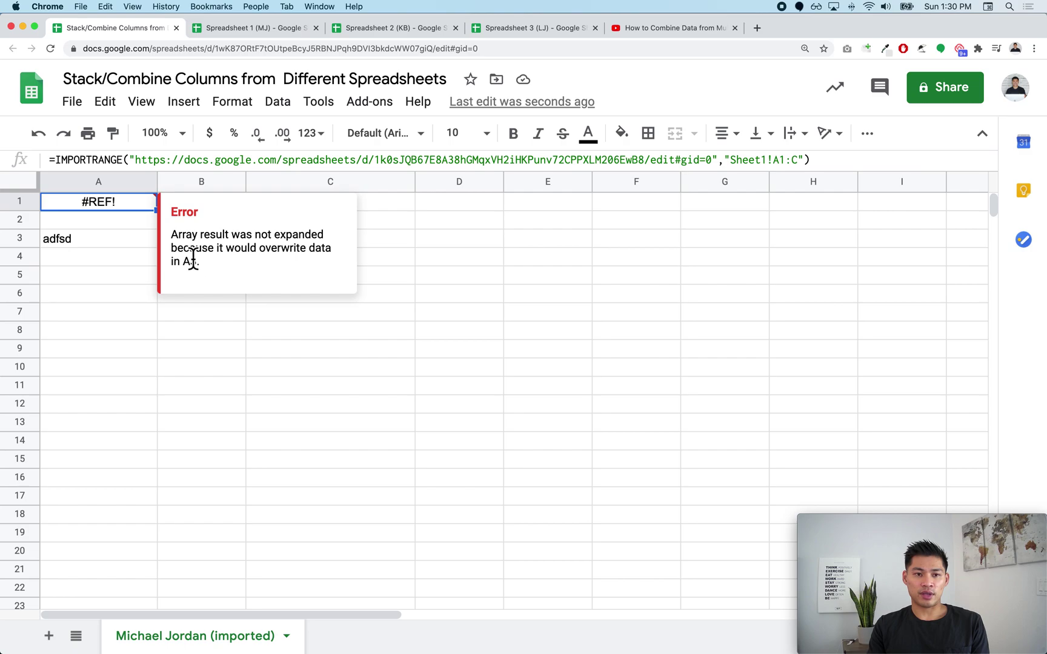
left_click(83, 242)
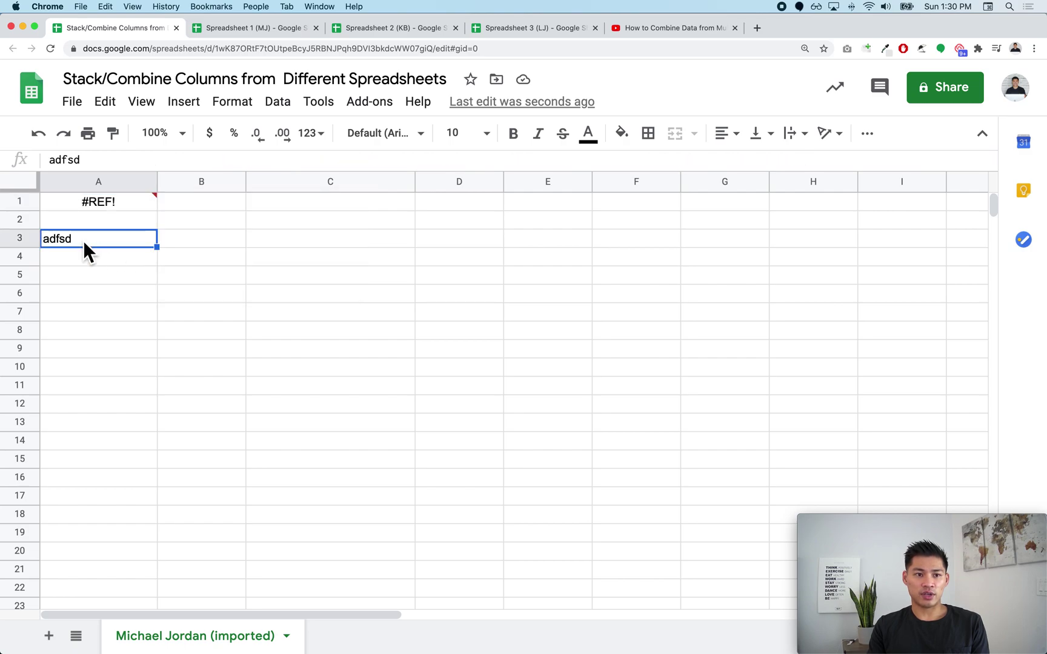
left_click(105, 202)
left_click(50, 240)
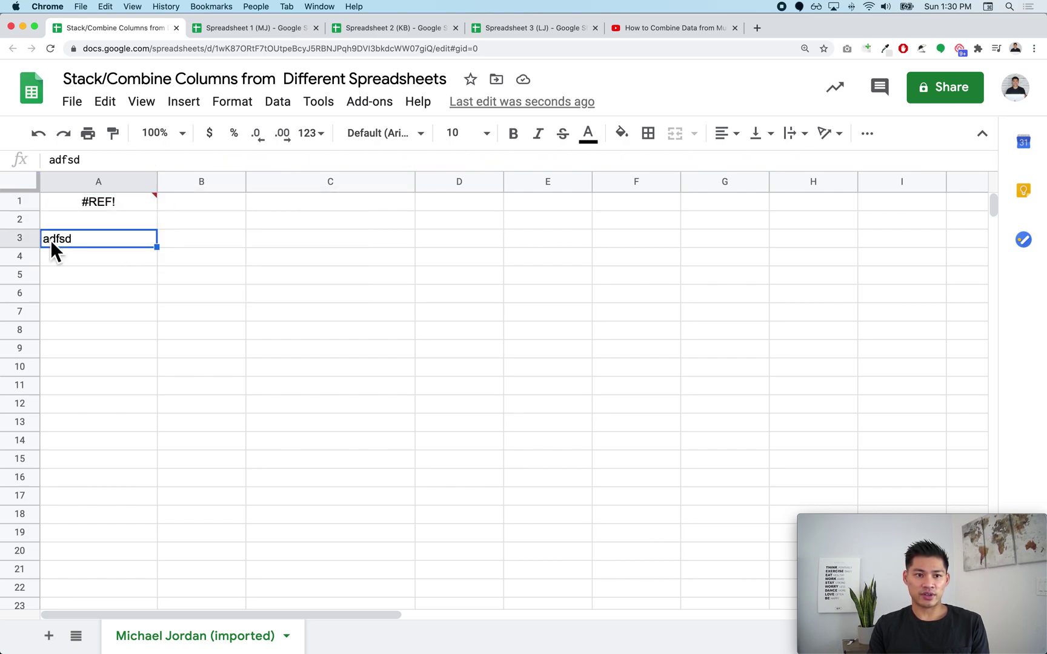
key("BackSpace")
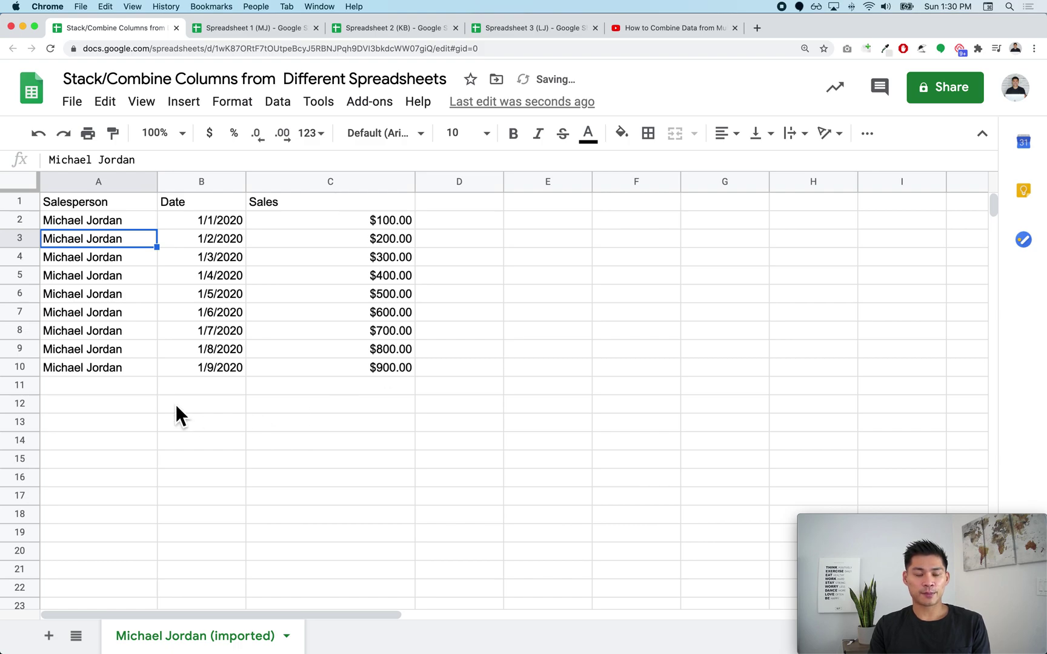
Duplicate the imported tab and bring up Spreadsheet 2 (KB).
left_click(289, 640)
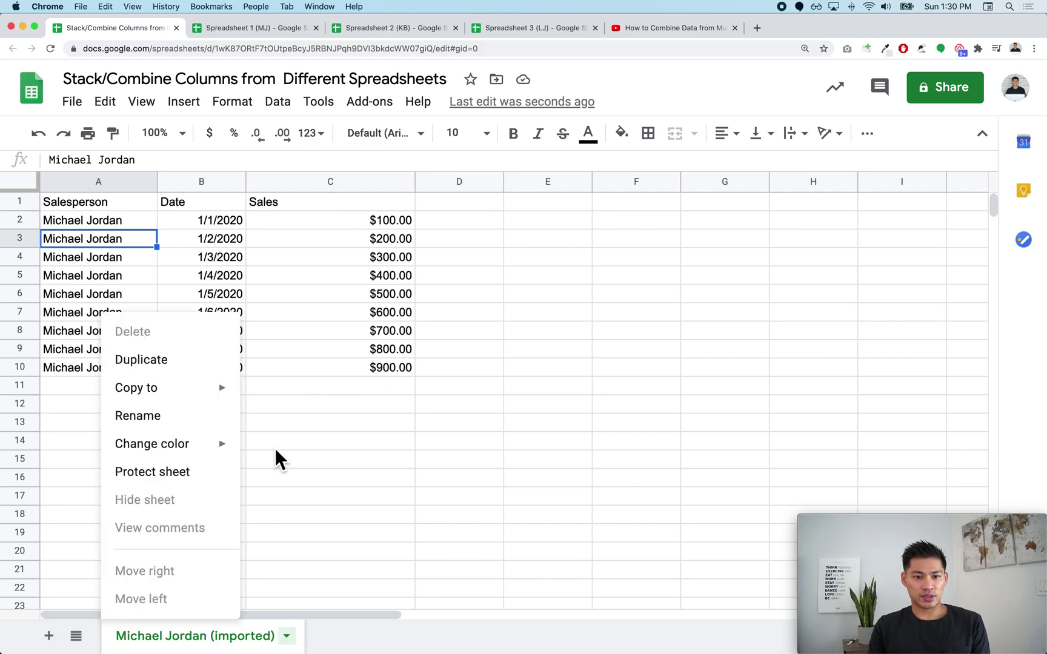
left_click(215, 371)
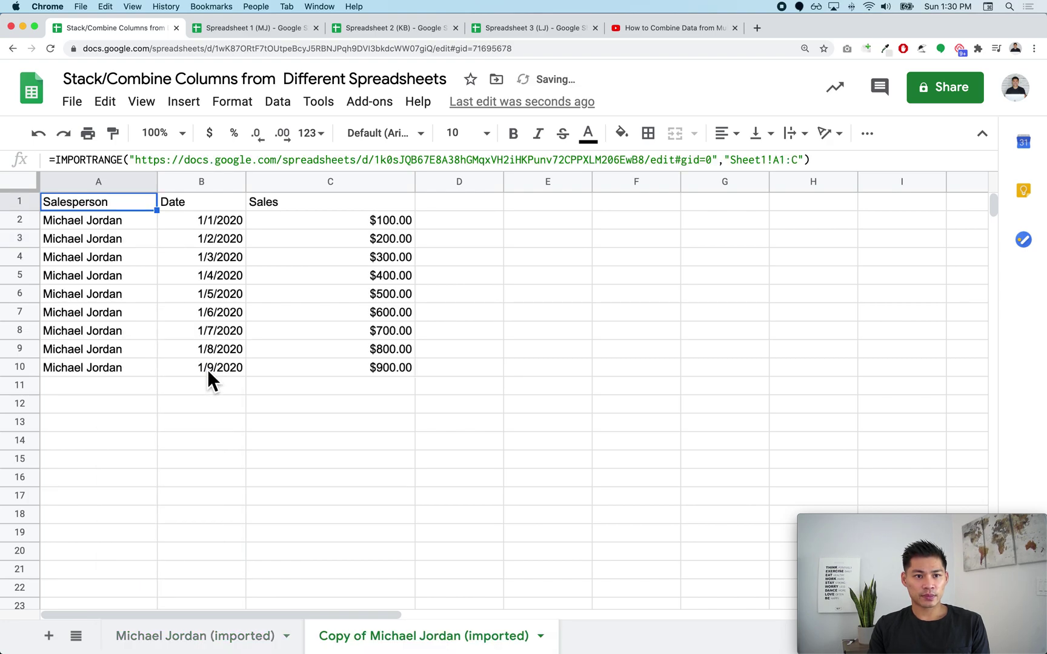
left_click(391, 33)
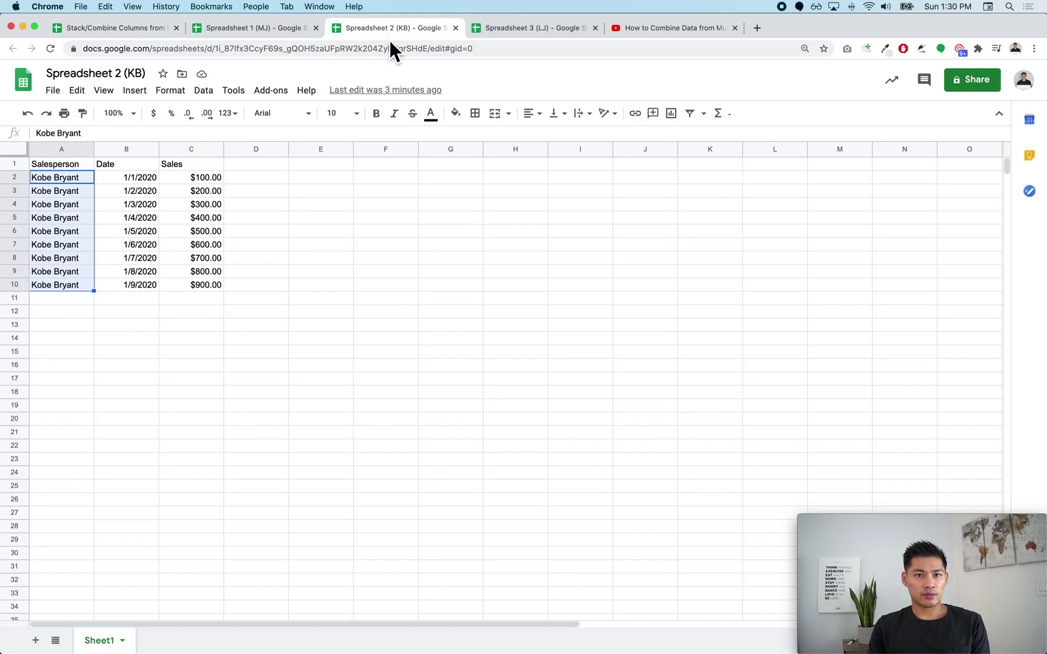
Replace the URL in the copy's IMPORTRANGE formula with Spreadsheet 2's address.
left_click(388, 48)
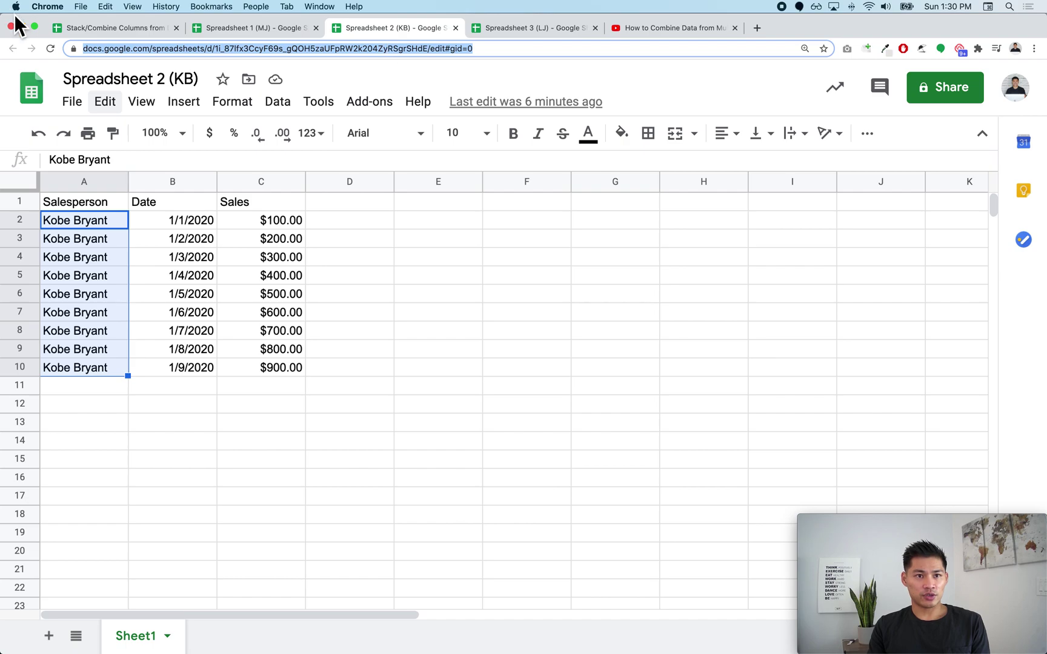
left_click(91, 28)
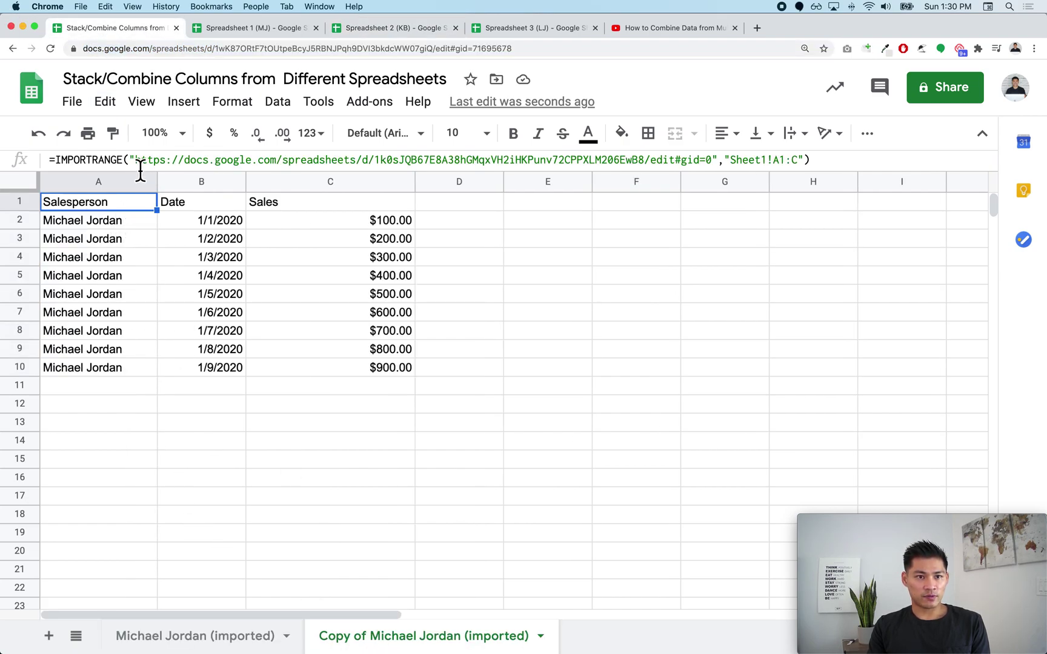
left_click_drag(136, 161, 276, 161)
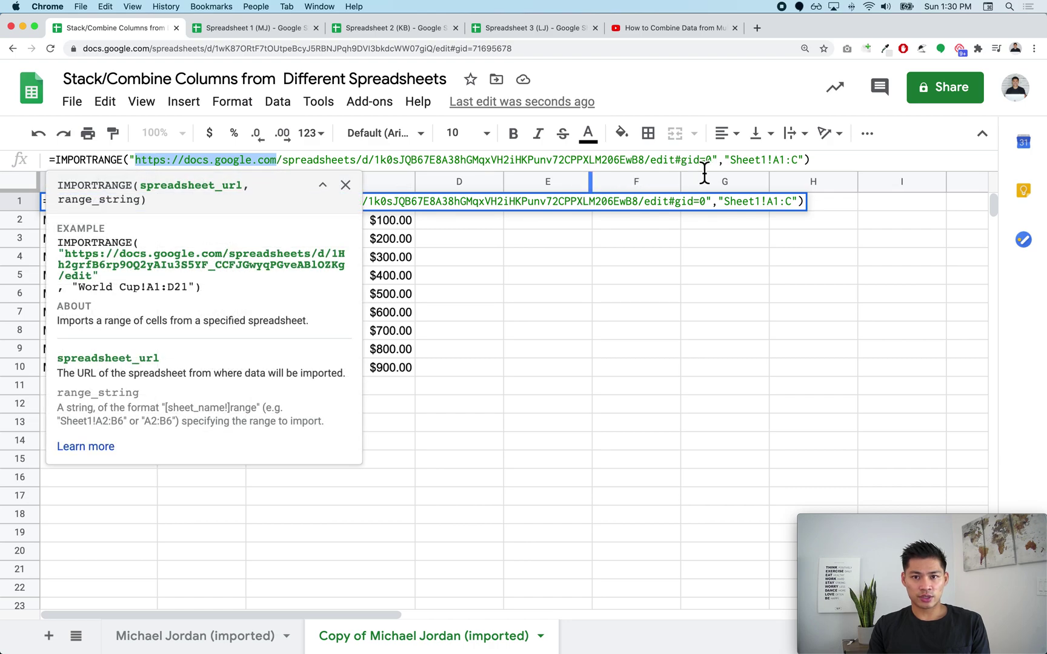
left_click_drag(712, 161, 139, 171)
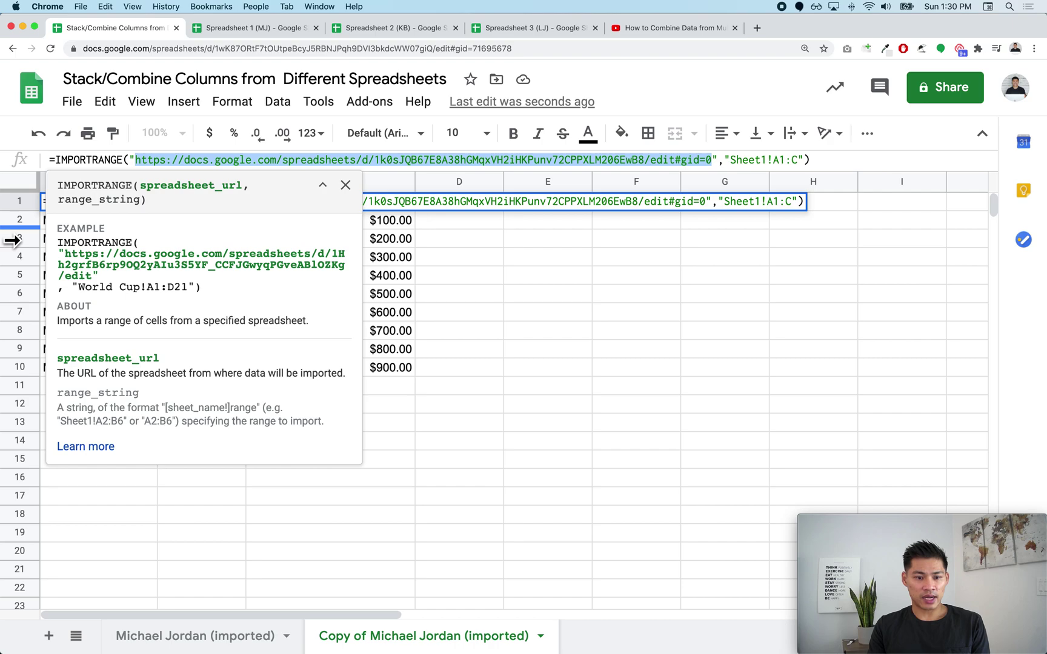
key("Return")
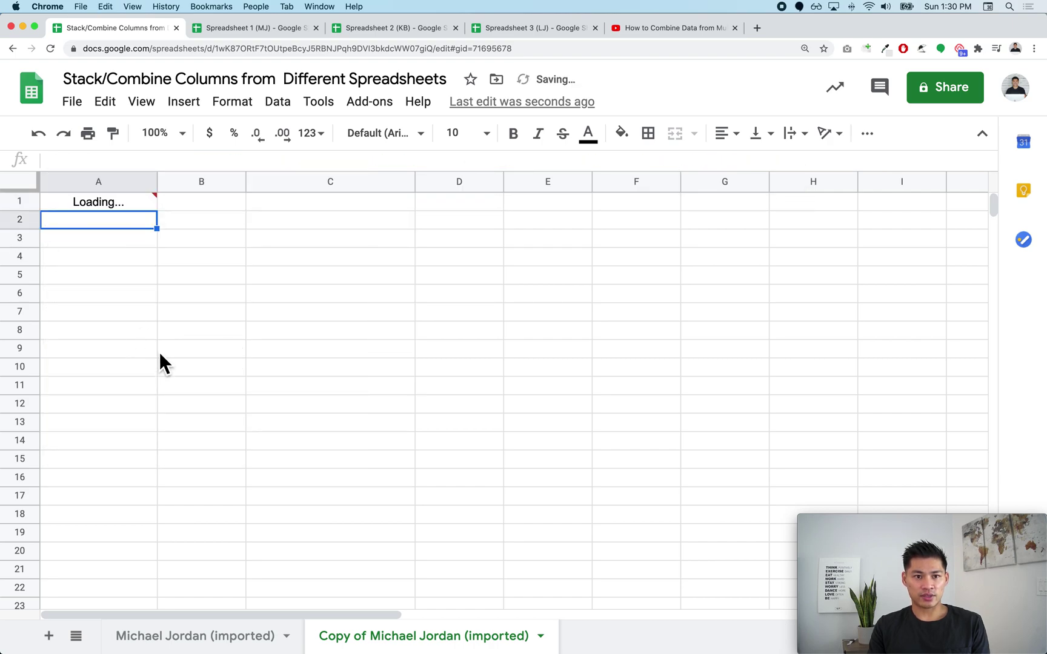
left_click(136, 205)
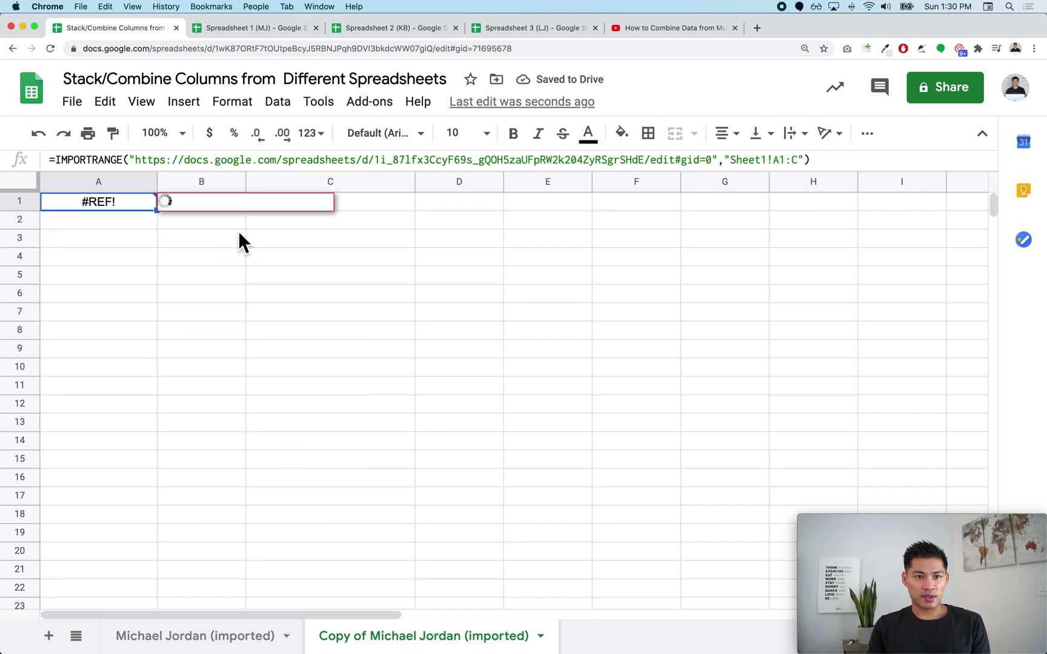
Rename the copied tab to the second salesperson's name plus '(imported)'.
double_click(409, 636)
left_click(406, 636)
left_click_drag(457, 637, 321, 636)
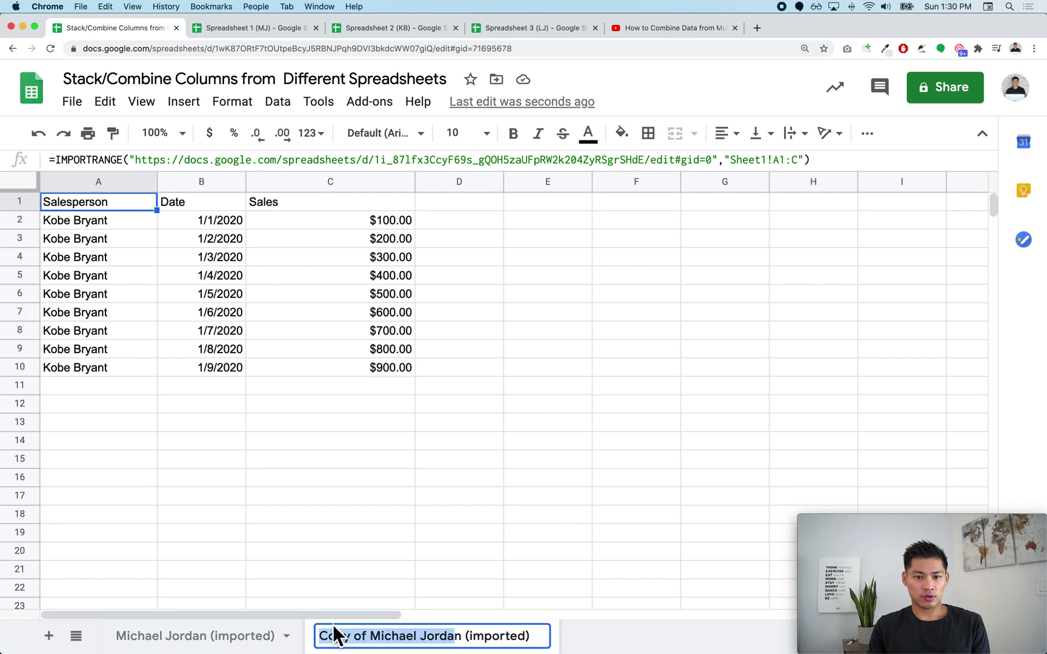
key("BackSpace")
key("Delete")
type("Jo")
key("BackSpace")
key("BackSpace")
type("Kobe Br")
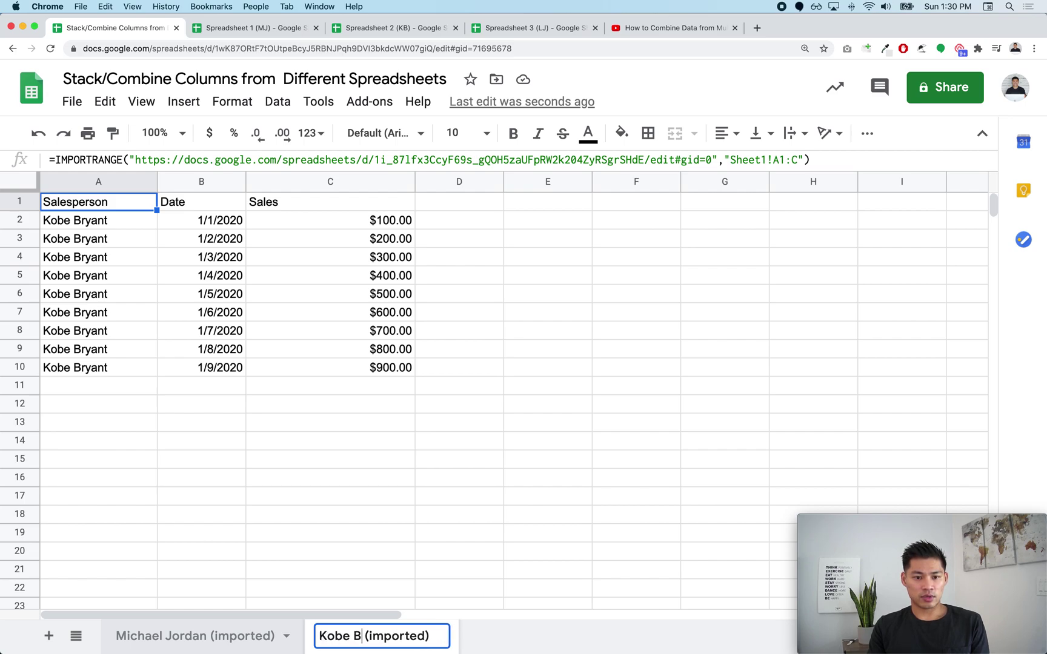
type("yant")
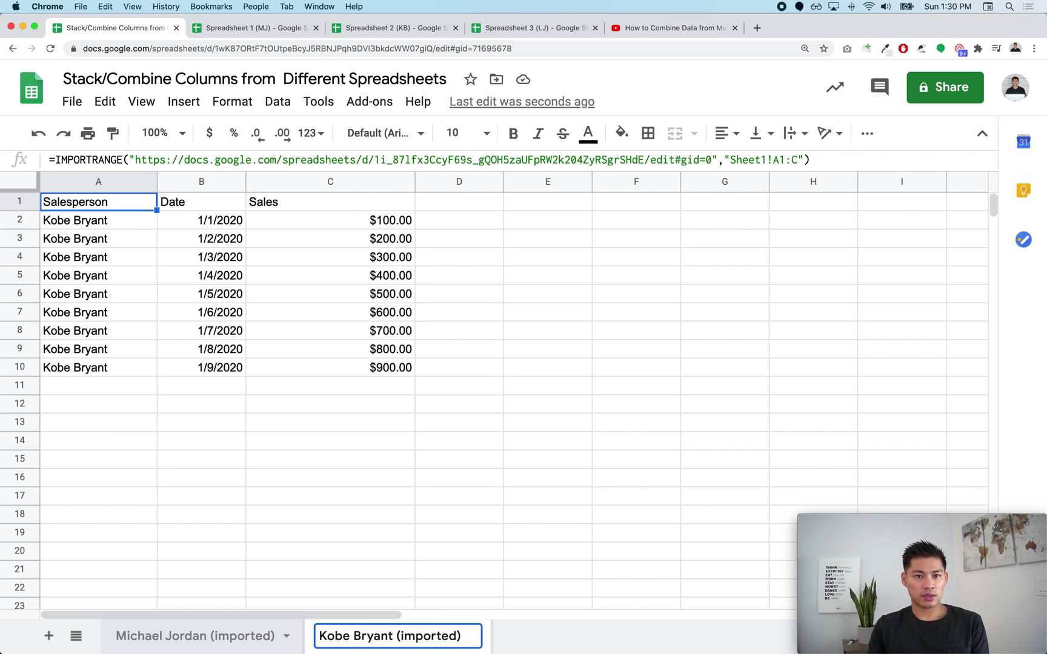
key("Return")
Duplicate the second imported tab and point its IMPORTRANGE at Spreadsheet 3, allowing access.
left_click(474, 638)
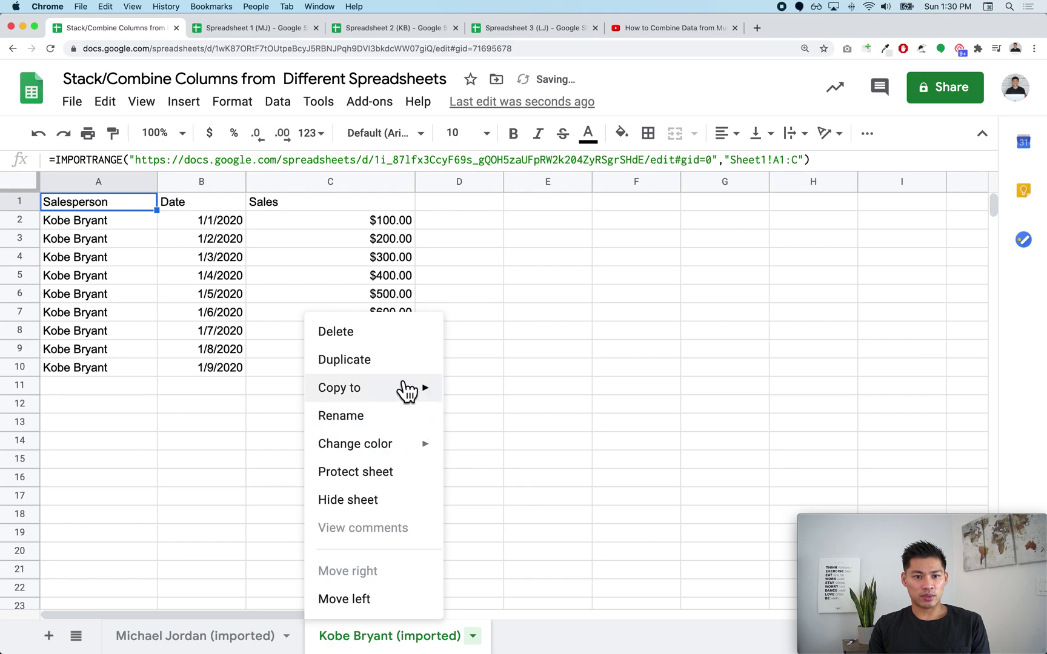
left_click(404, 372)
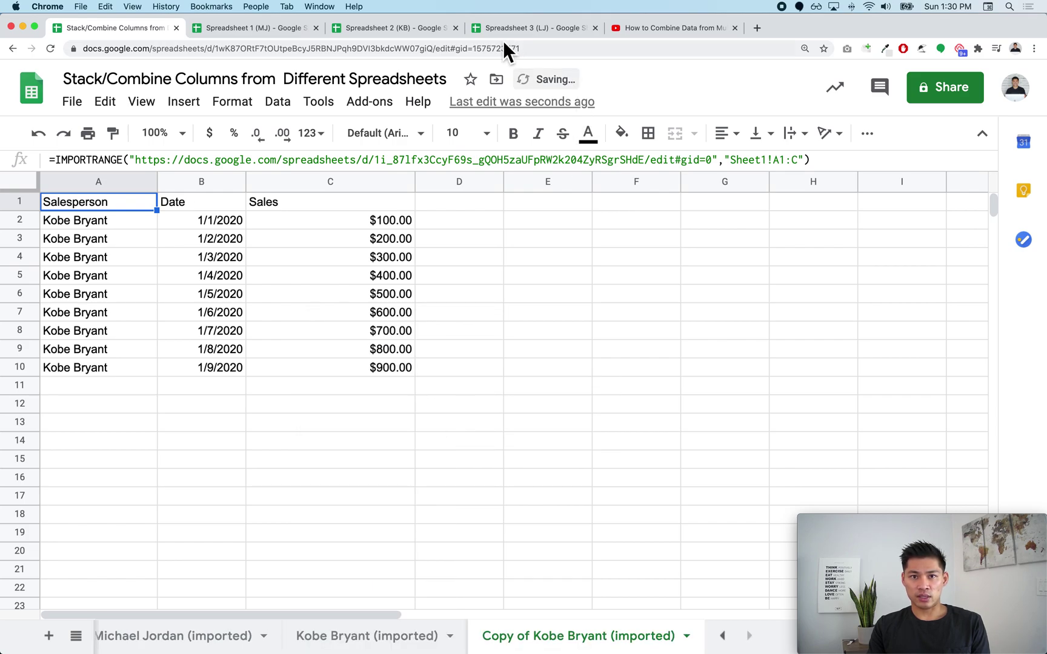
left_click(429, 28)
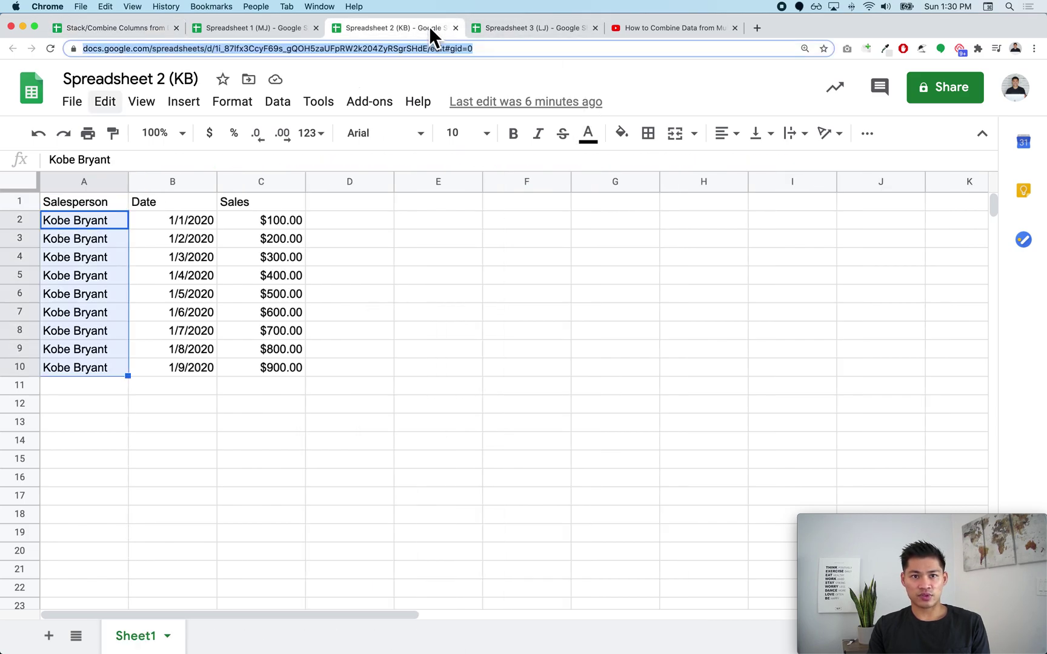
left_click(511, 29)
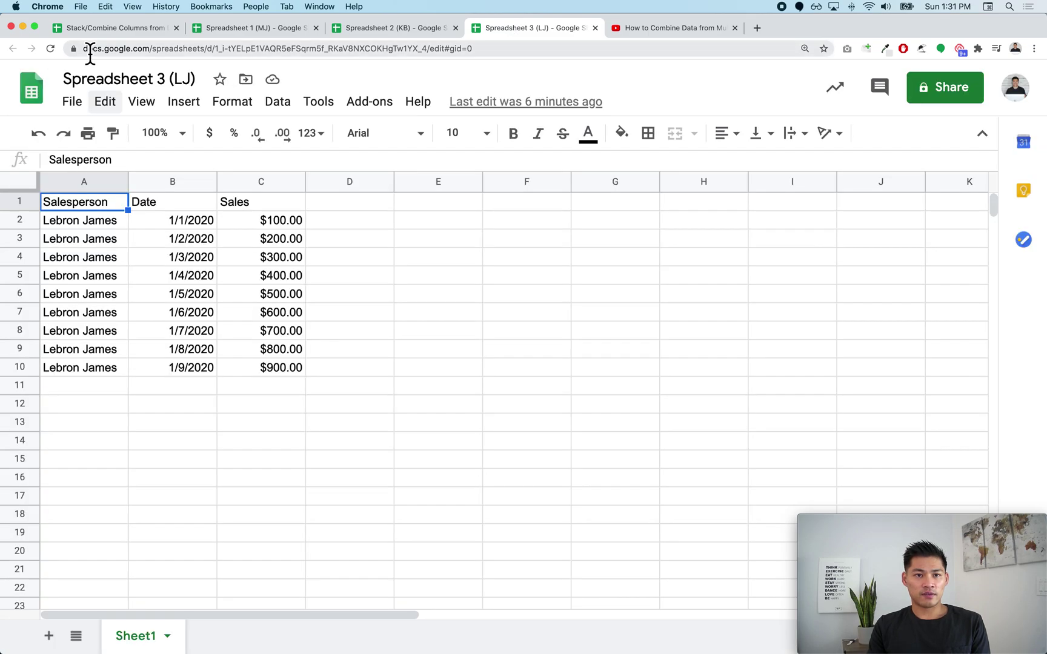
left_click(89, 51)
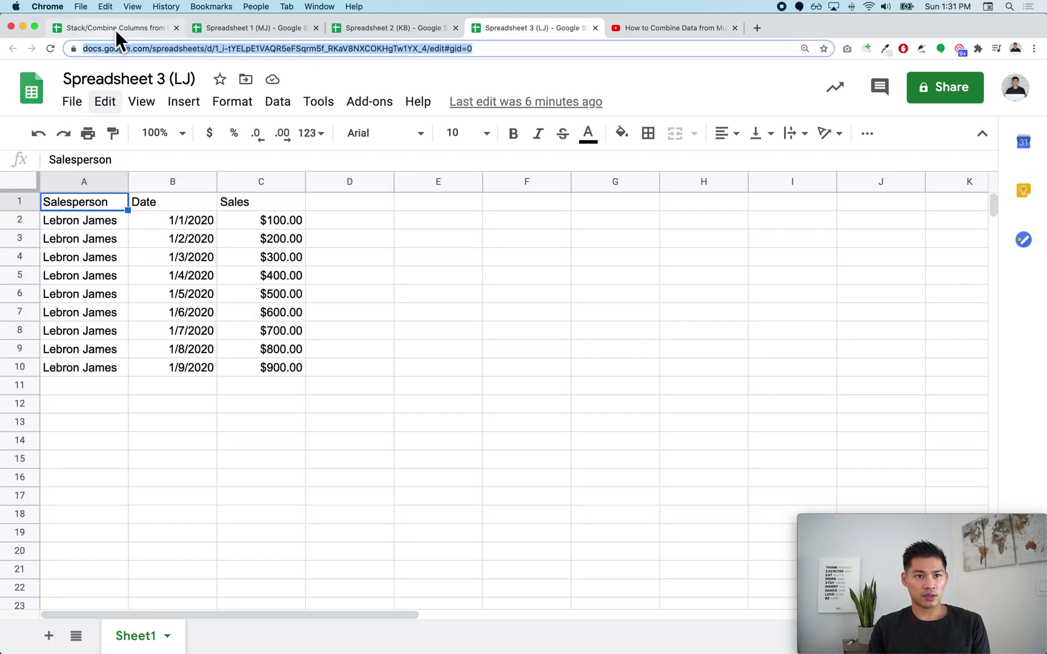
left_click(115, 30)
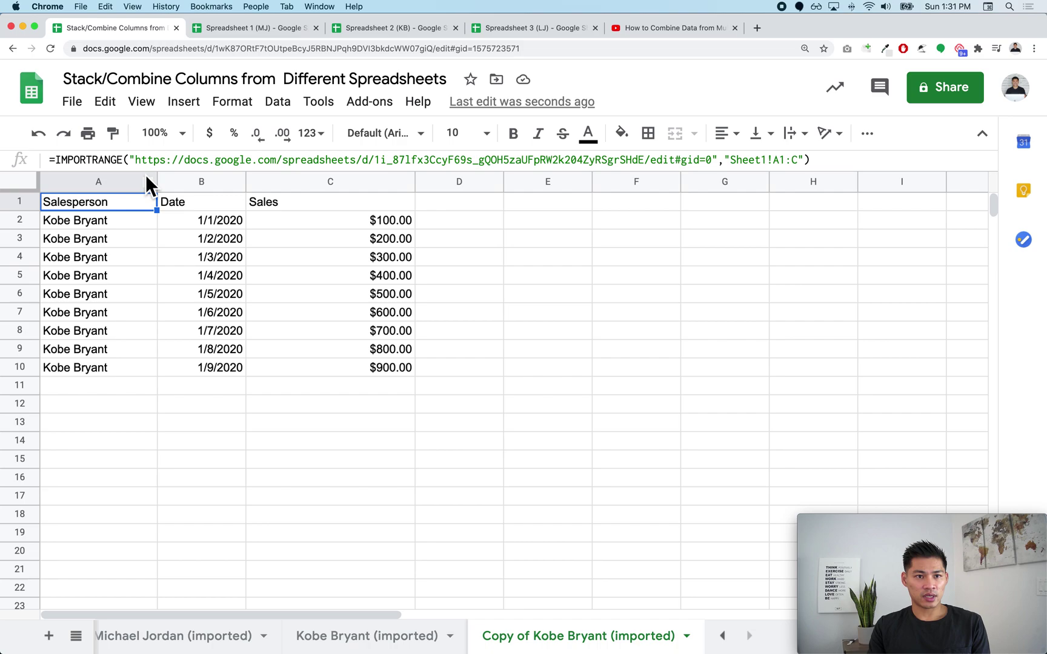
left_click_drag(146, 167, 716, 176)
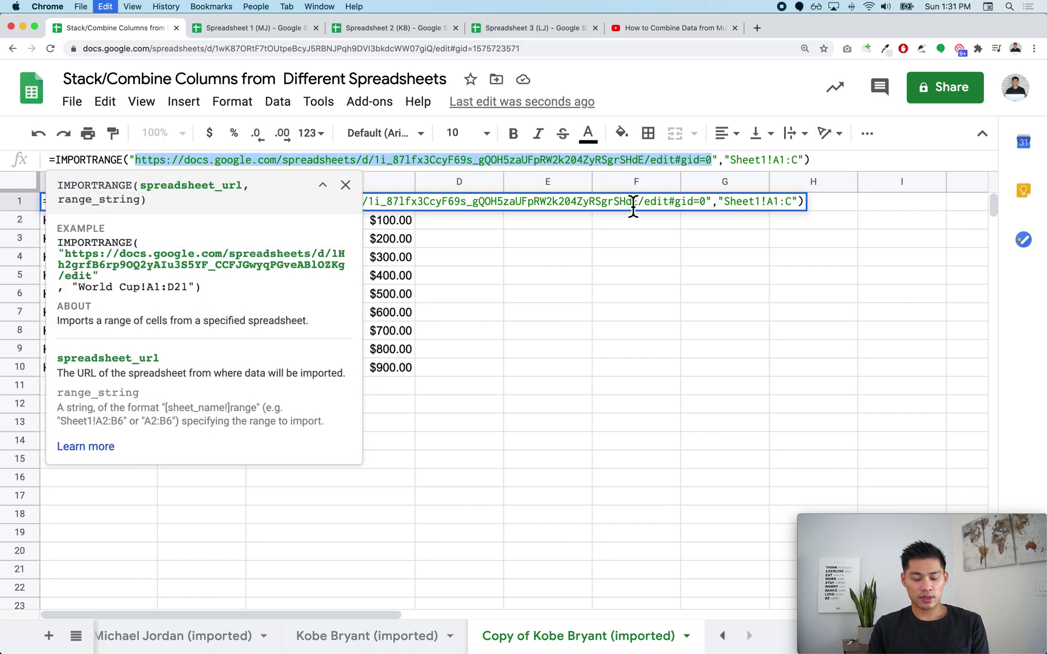
key("super+v")
key("Return")
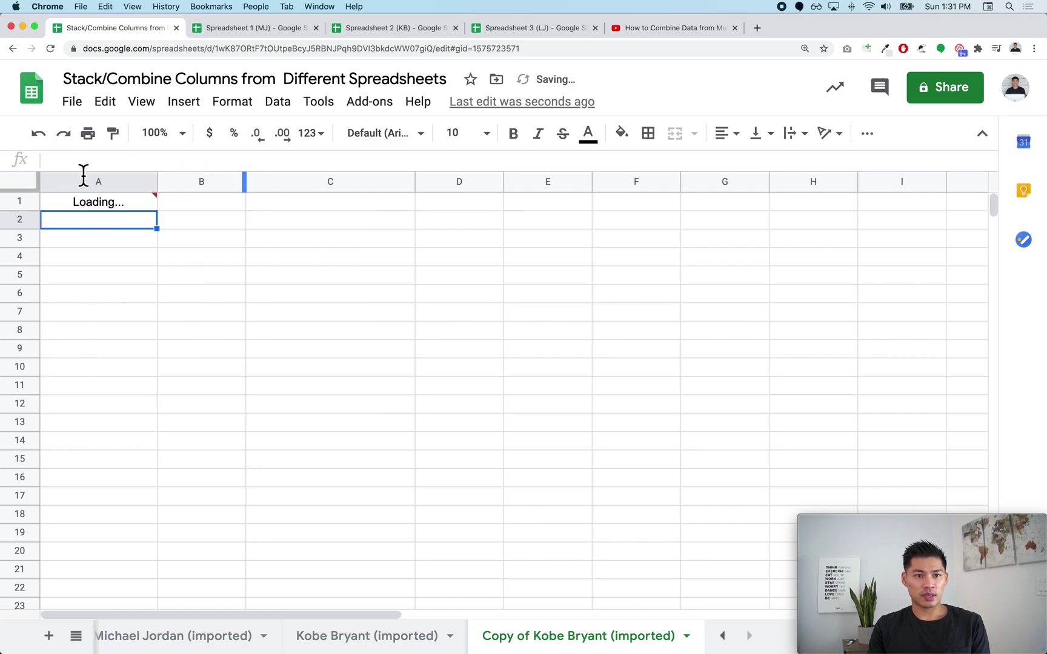
left_click(115, 203)
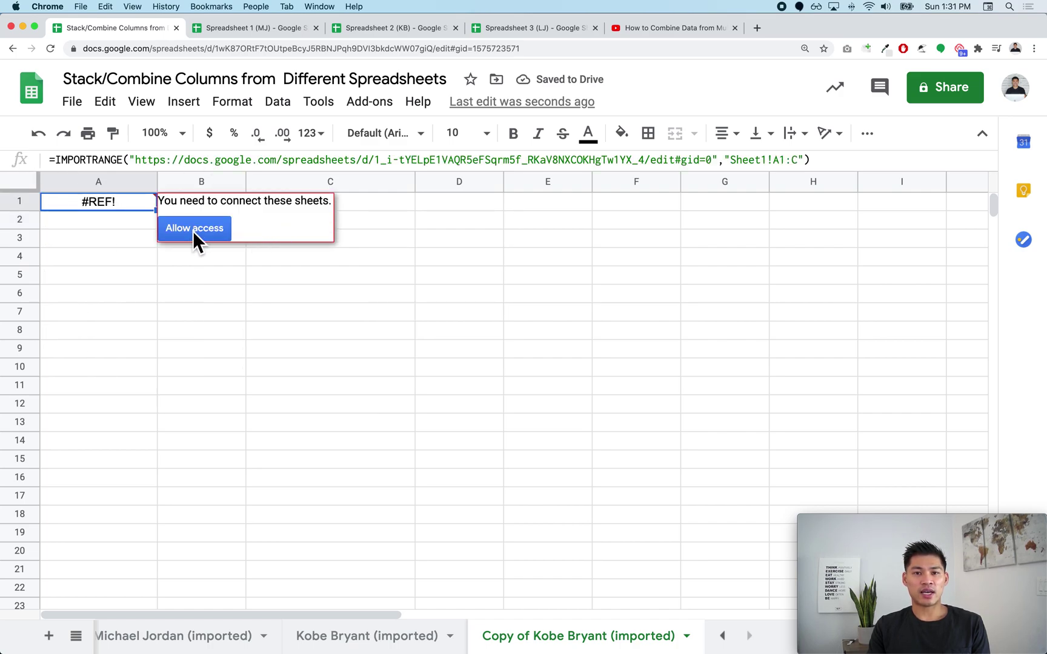
left_click(193, 230)
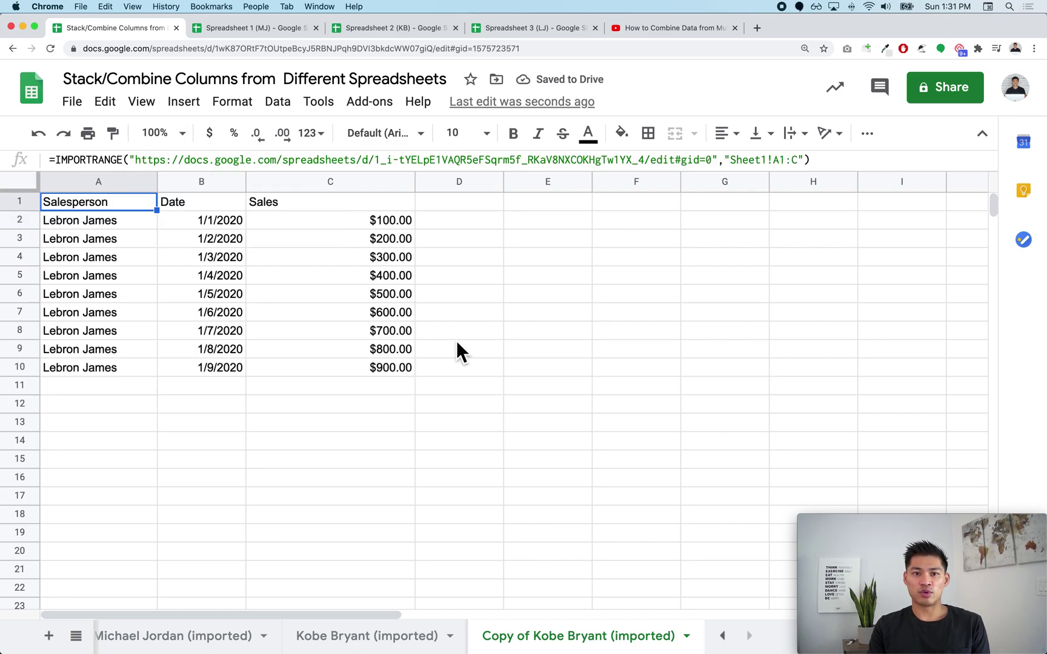
Rename the new copy to the third salesperson's name plus '(imported)'.
double_click(595, 637)
left_click(605, 638)
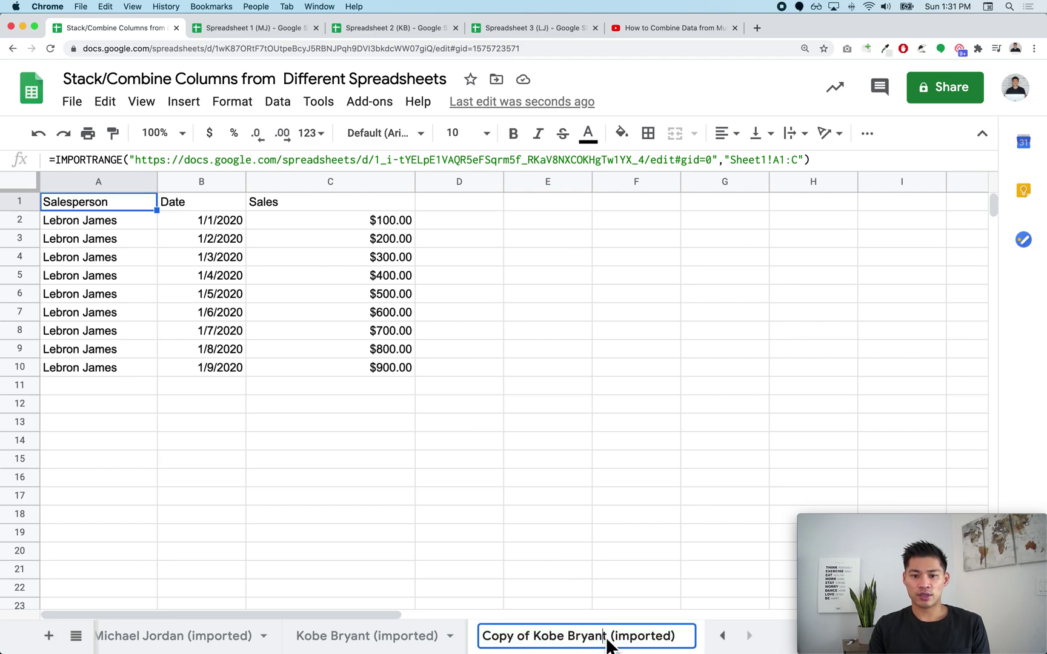
key("super+BackSpace")
type("Lebro")
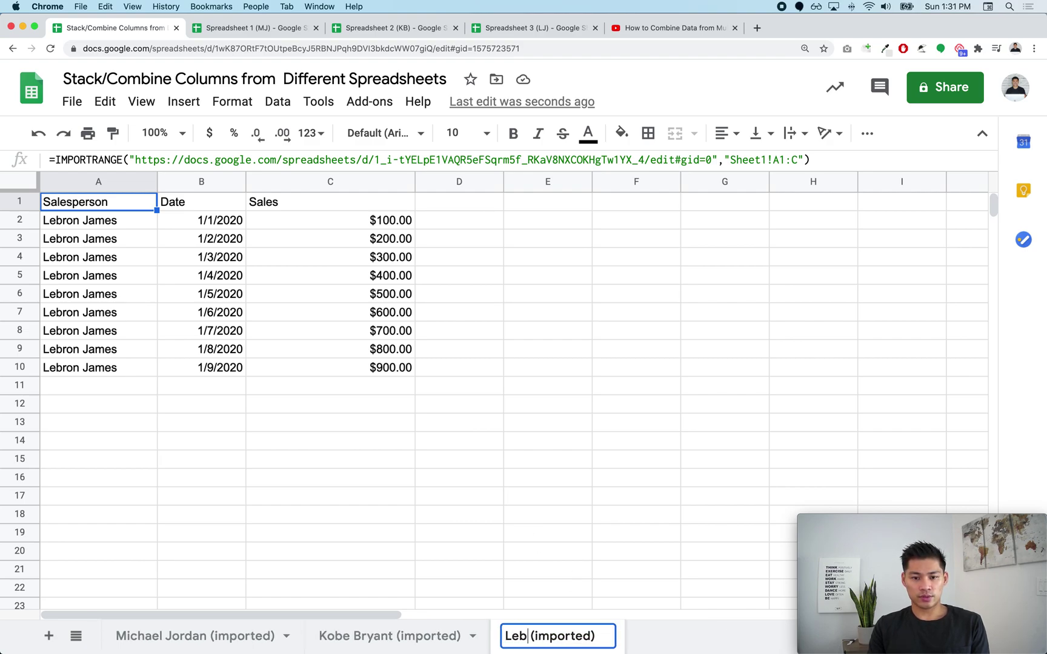
type("n James")
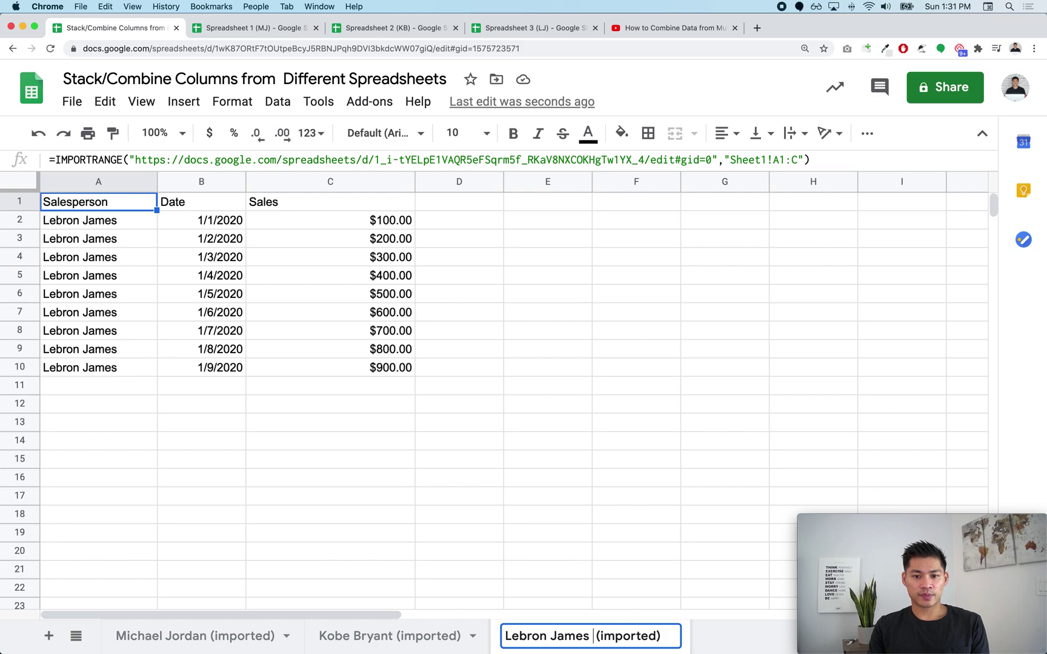
key("Return")
Add a blank sheet, drag it to the far left, and name it 'Master Sheet'.
left_click(214, 642)
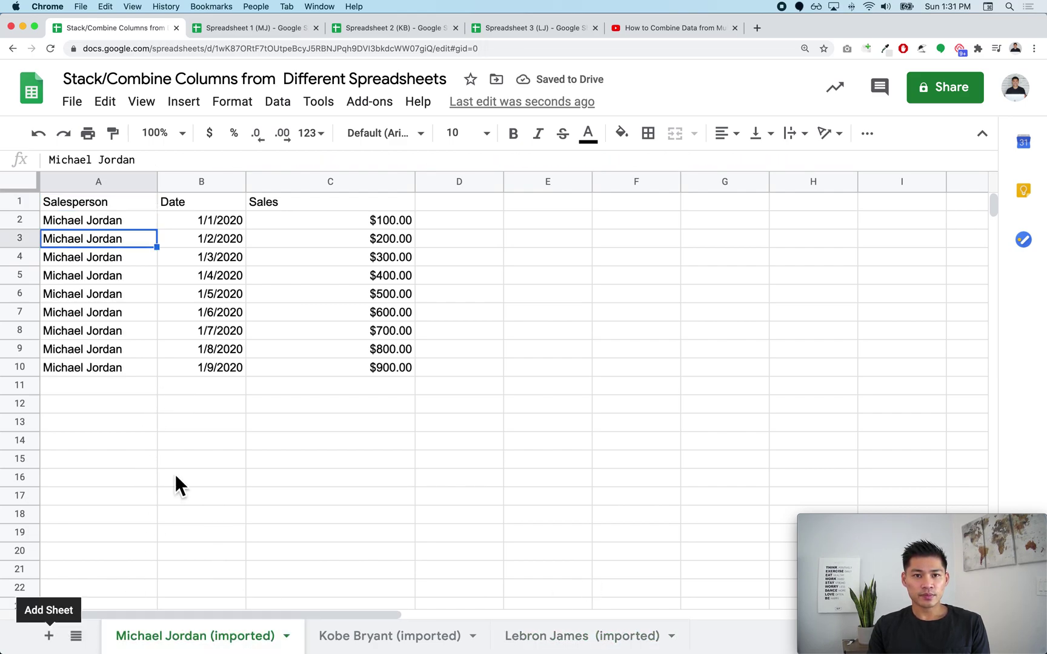
left_click(684, 30)
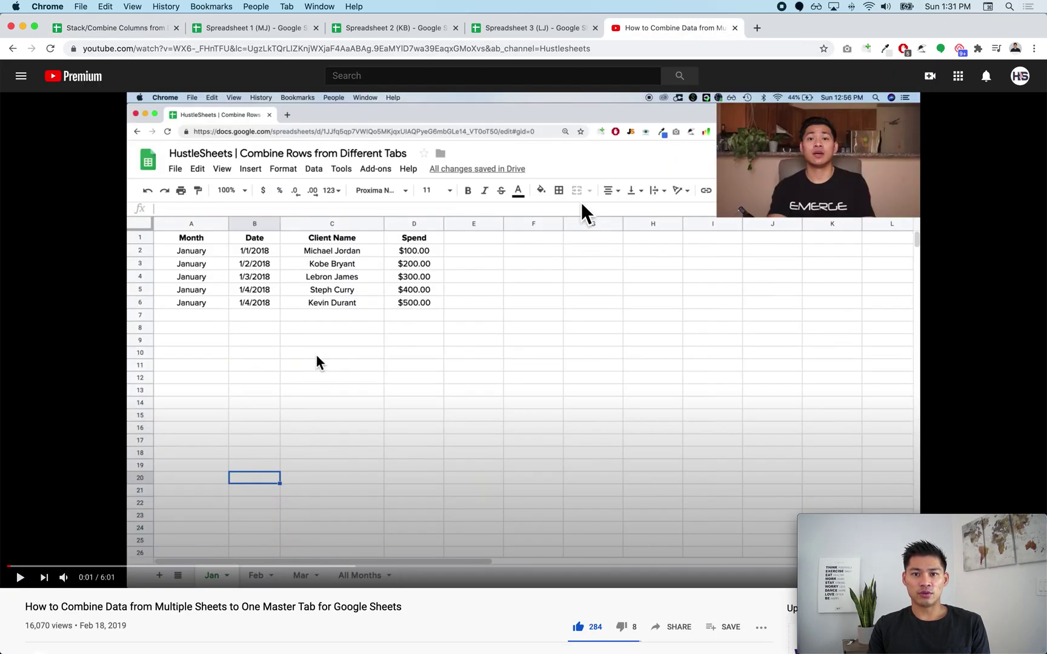
left_click(115, 28)
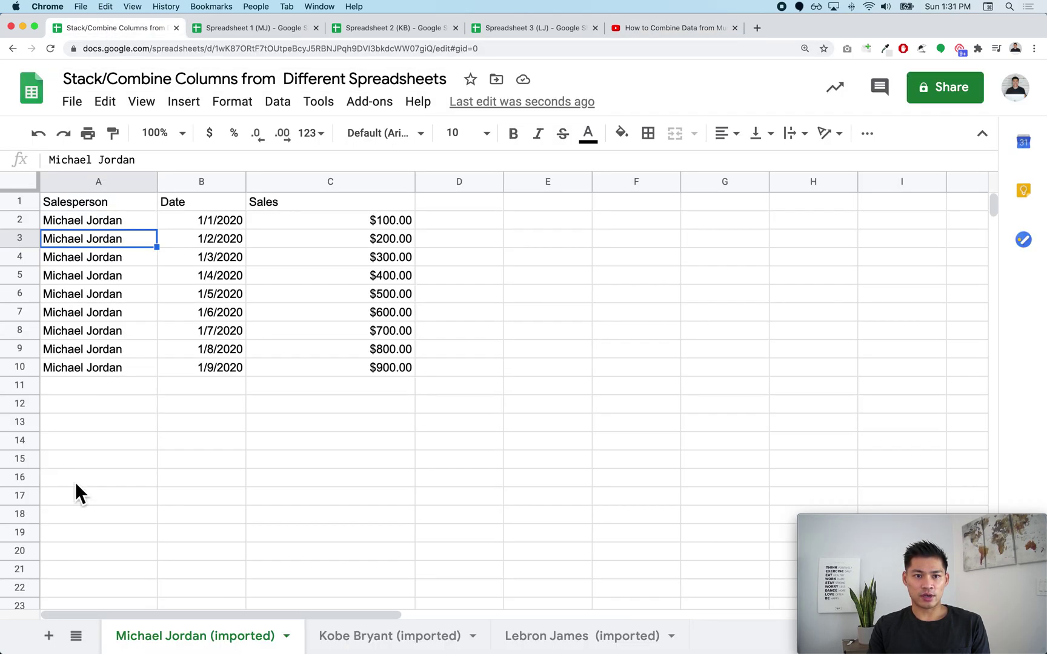
left_click(48, 636)
left_click_drag(299, 635, 205, 650)
double_click(139, 637)
type("Master Sheet")
key("Return")
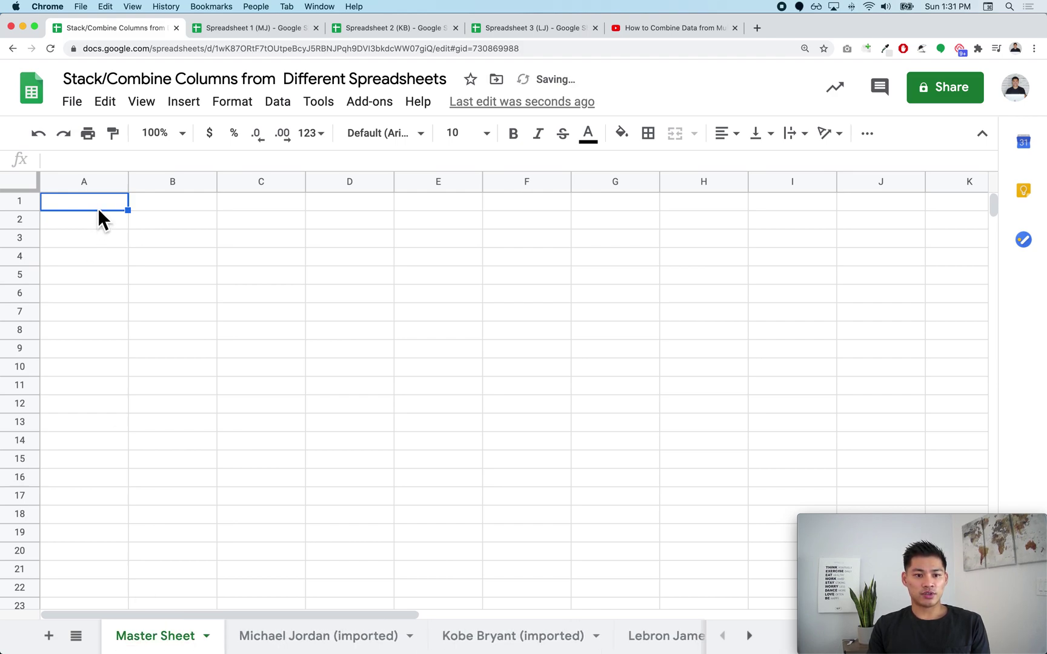
Copy the header row from the first imported tab and paste its values into Master Sheet A1:C1.
left_click(98, 207)
left_click(318, 636)
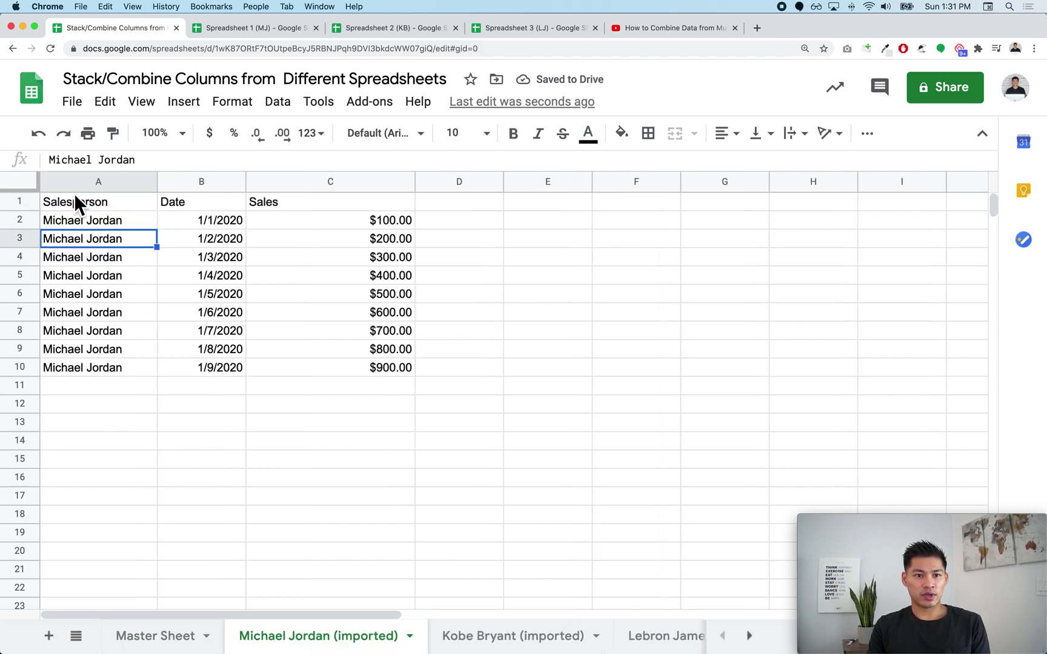
left_click(289, 202, "shift")
key("super+c")
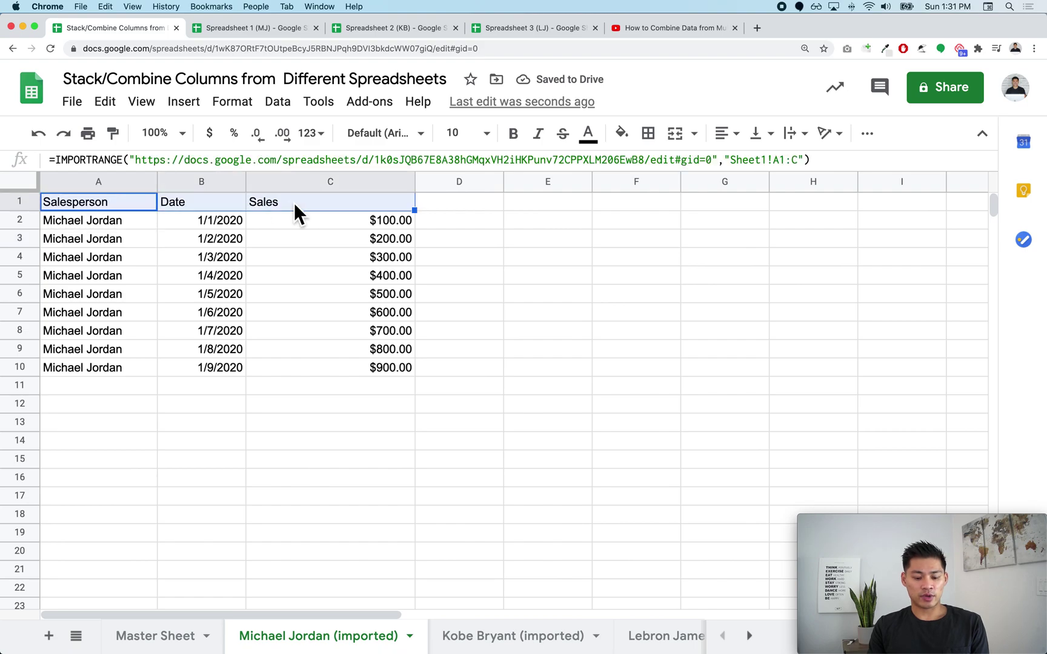
left_click(270, 36)
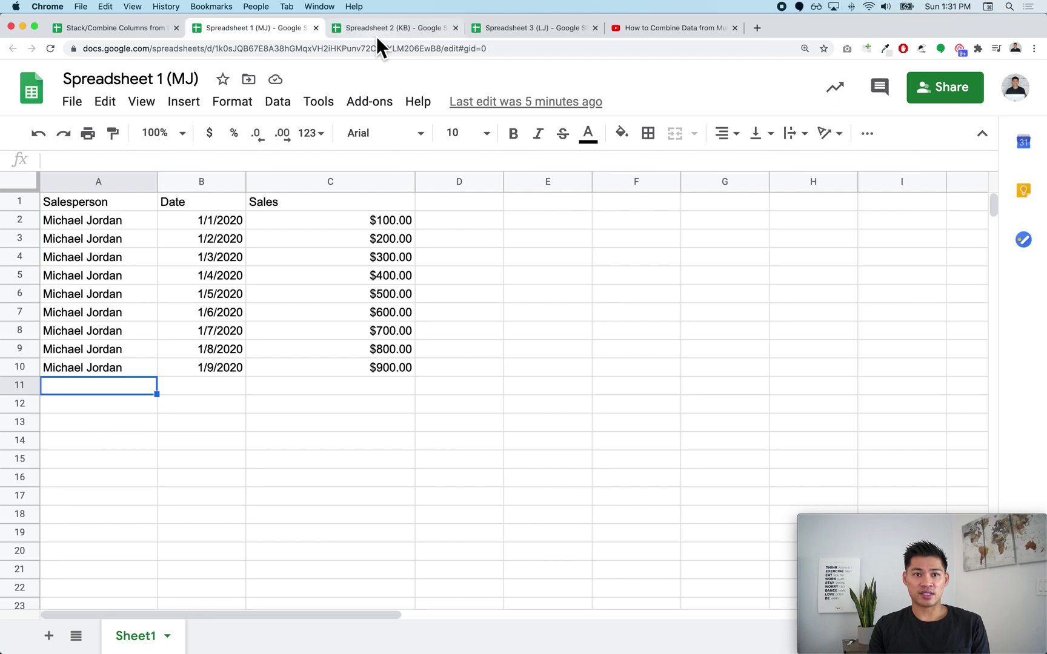
left_click(376, 36)
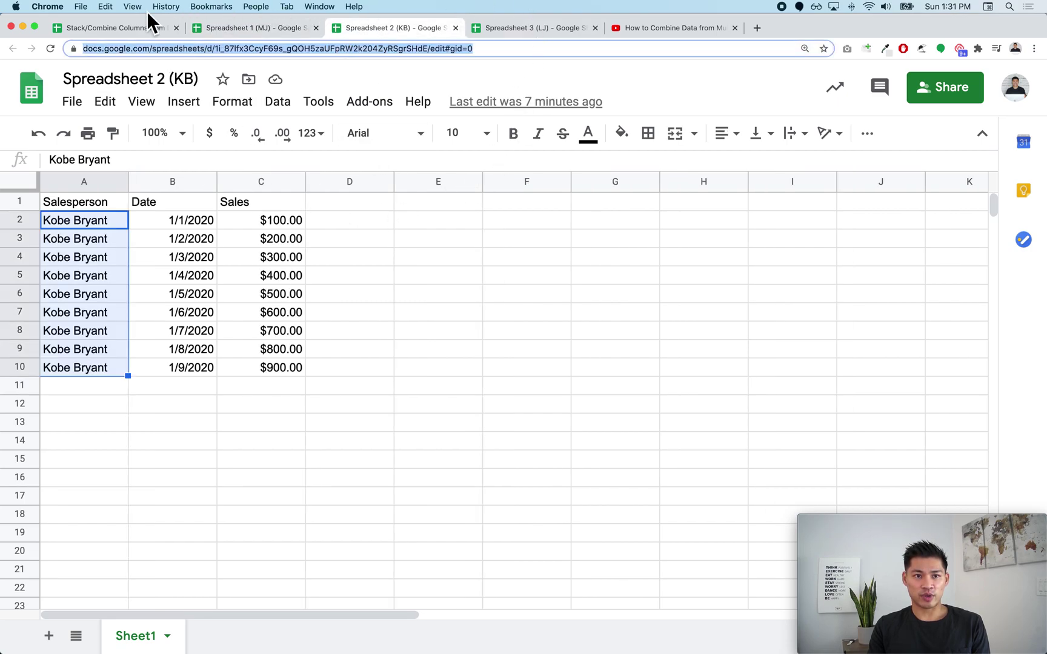
left_click(133, 32)
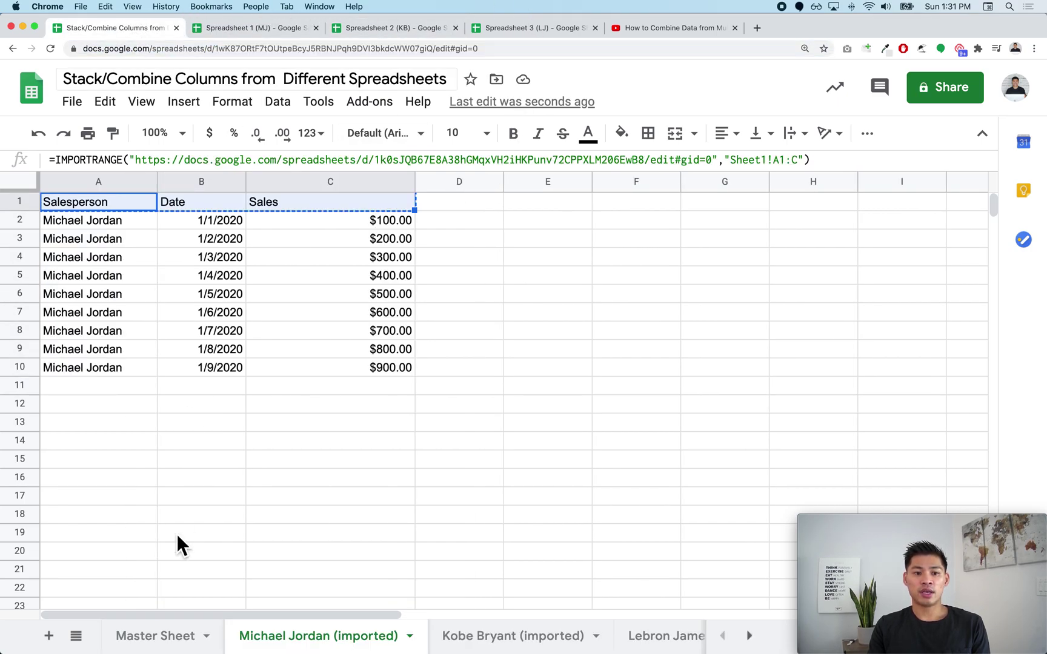
left_click(191, 637)
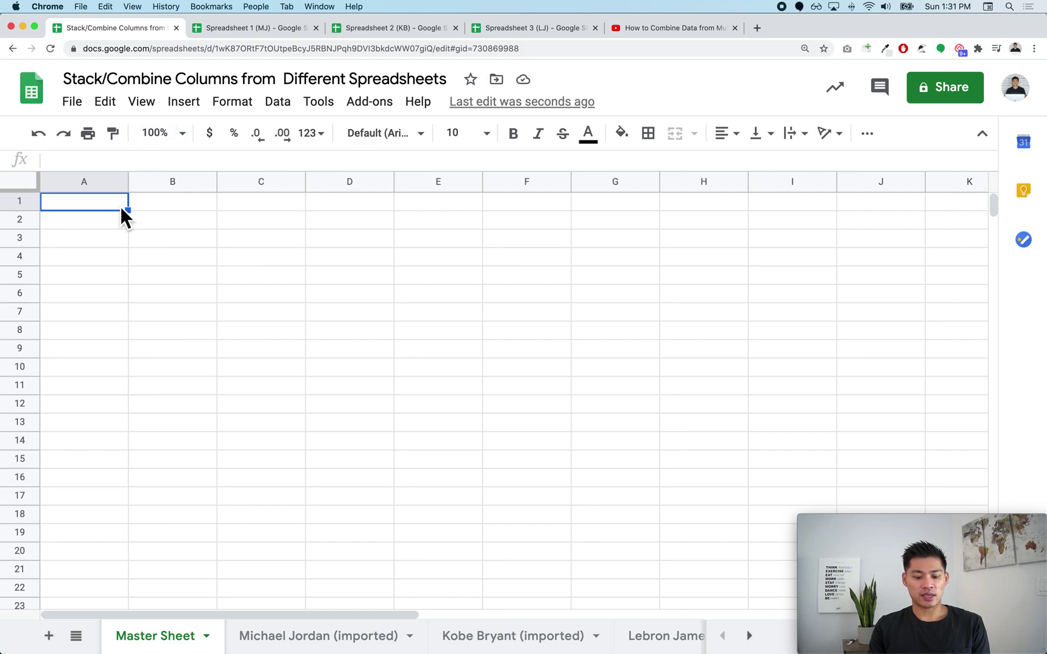
key("super+v")
key("super+z")
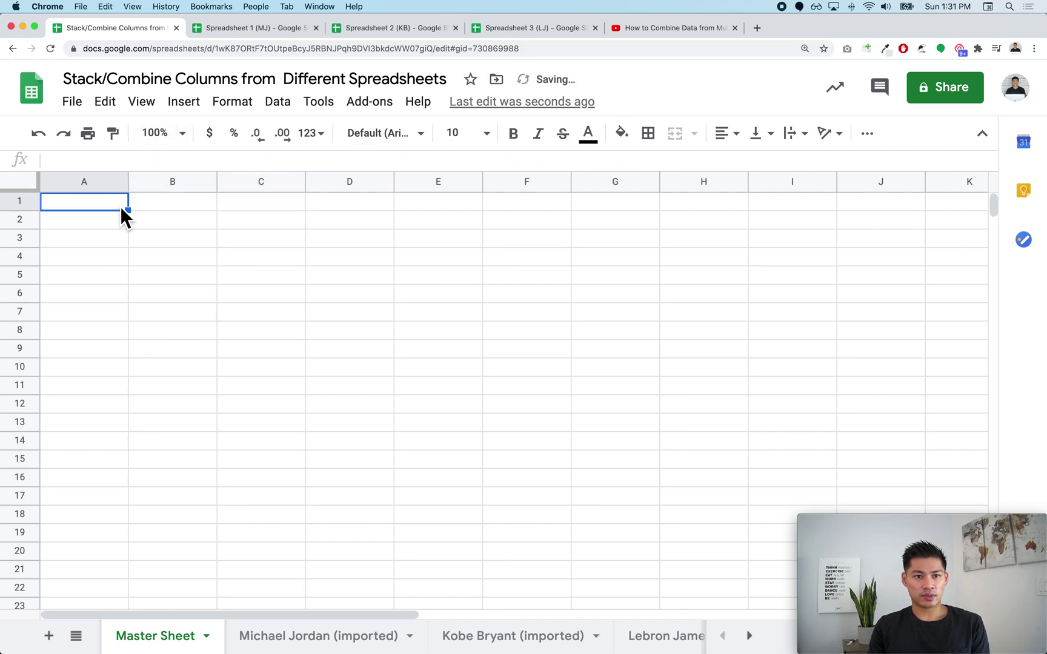
key("super+v")
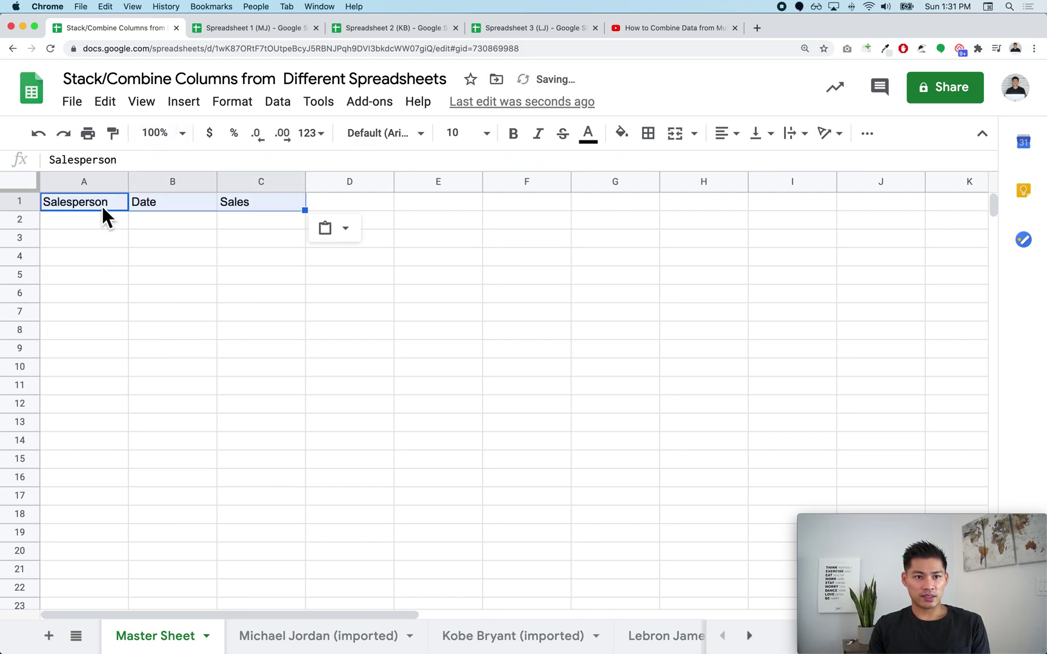
Bold the Salesperson, Date and Sales headers in A1:C1.
left_click(145, 206)
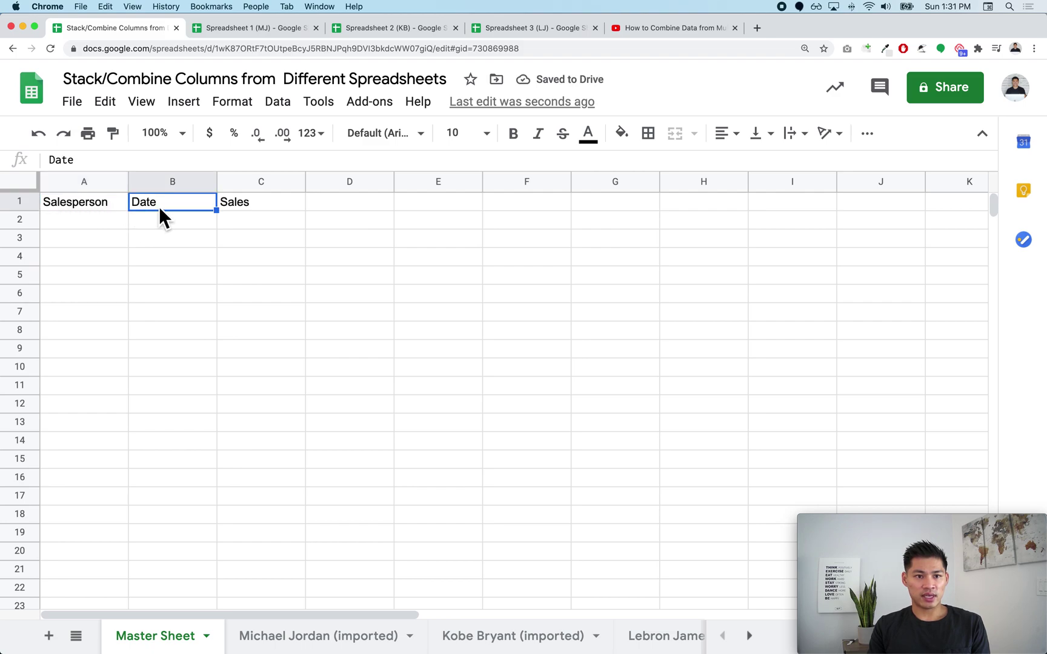
left_click(259, 203)
left_click_drag(93, 207, 267, 207)
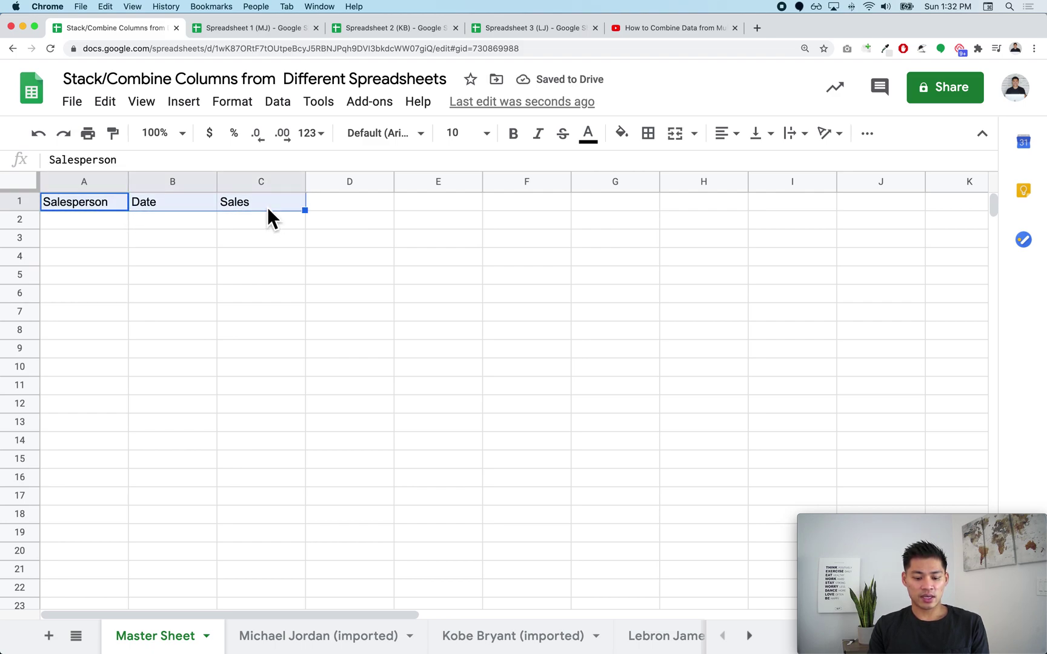
key("super+b")
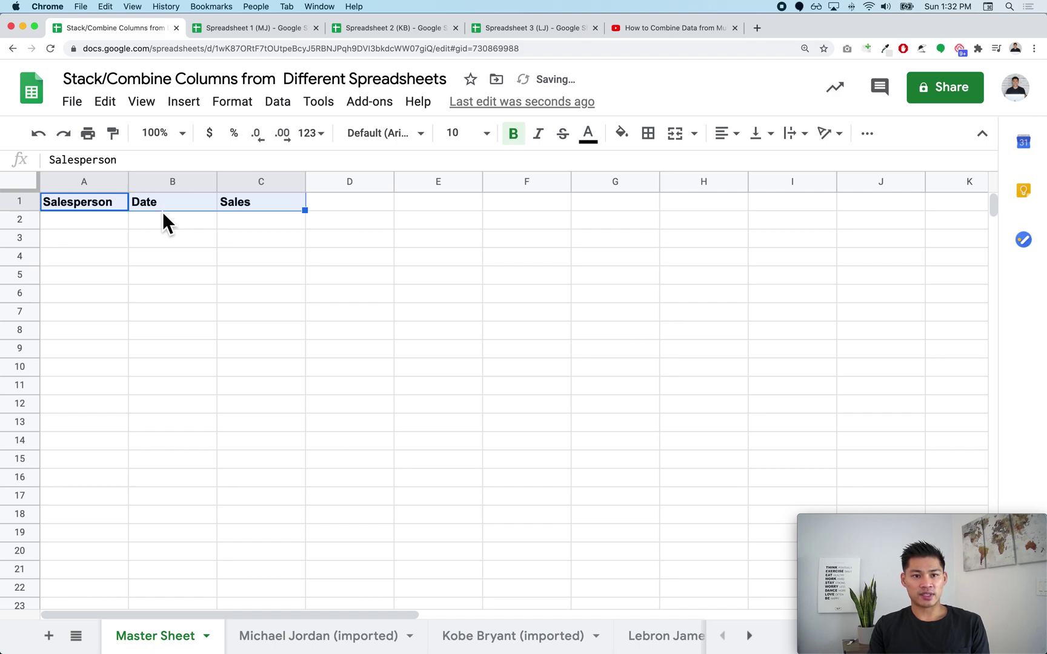
left_click(111, 209)
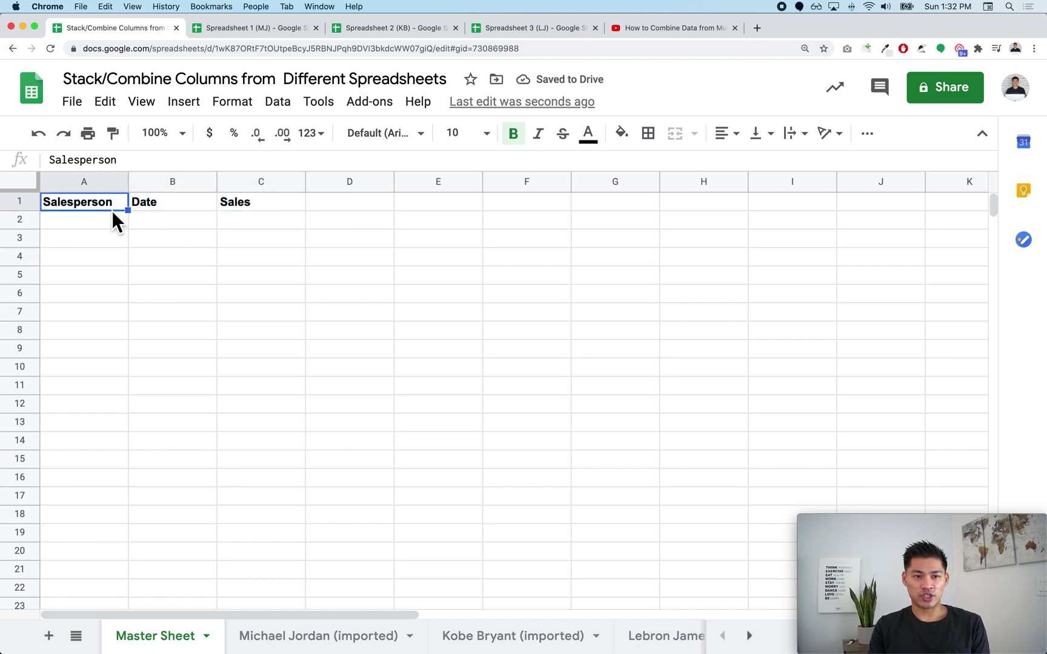
left_click(114, 227)
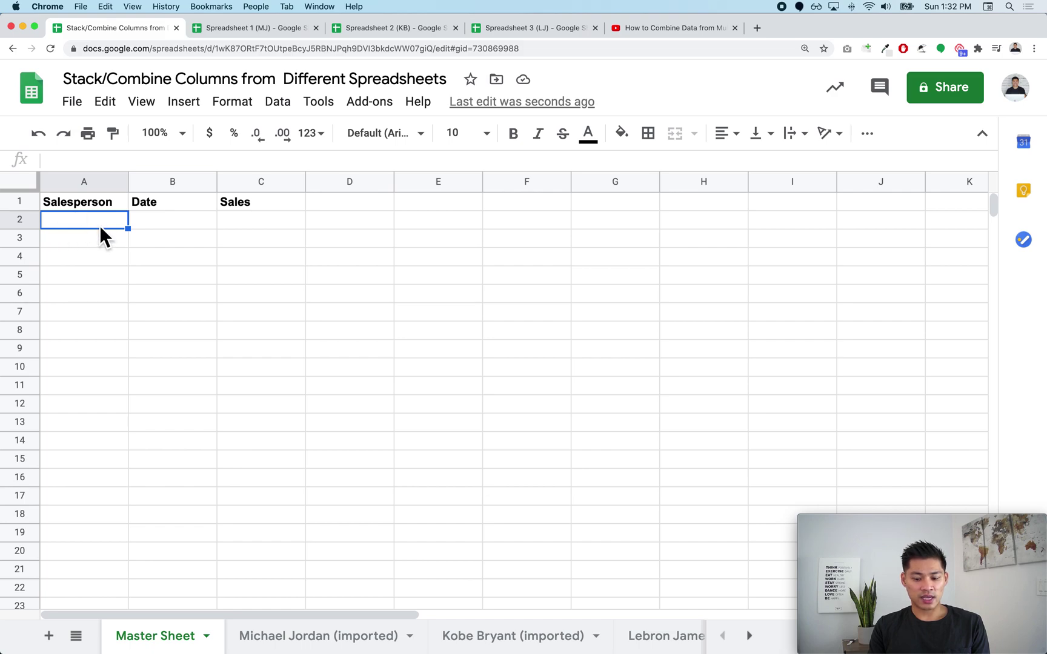
Start a formula in Master Sheet A2 pointing at C2 on the first salesperson's imported tab.
type("=")
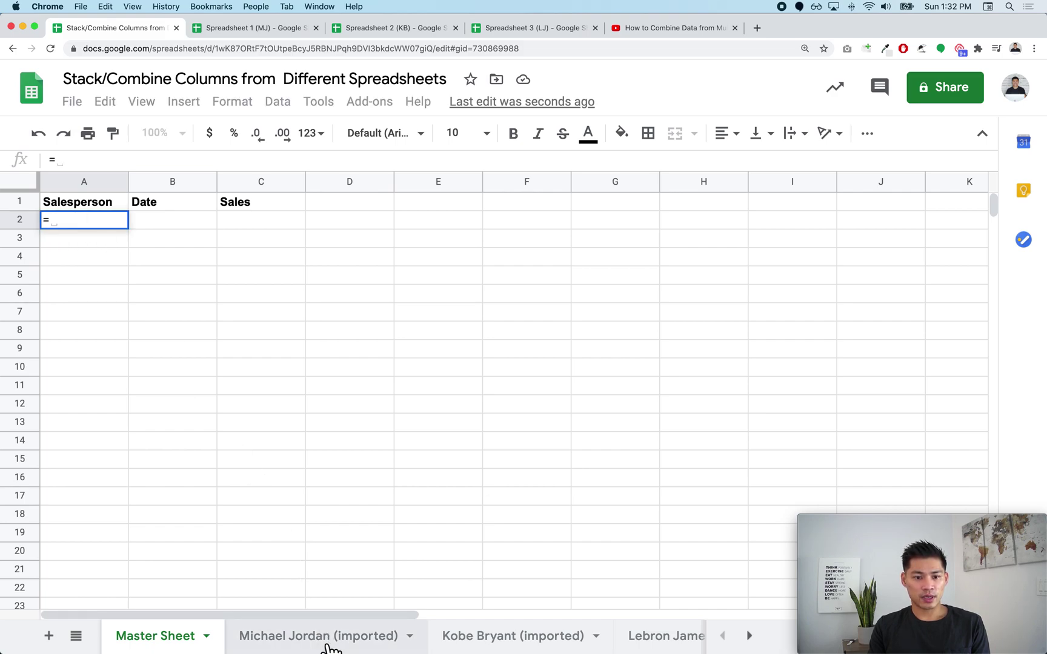
left_click(330, 647)
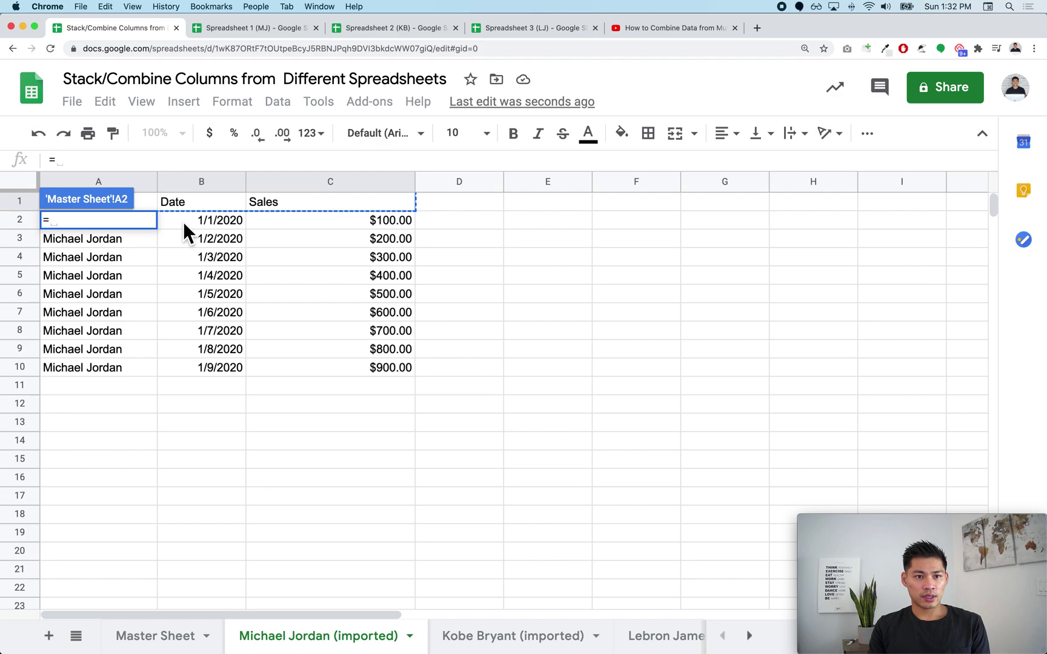
left_click(154, 240)
left_click(276, 227)
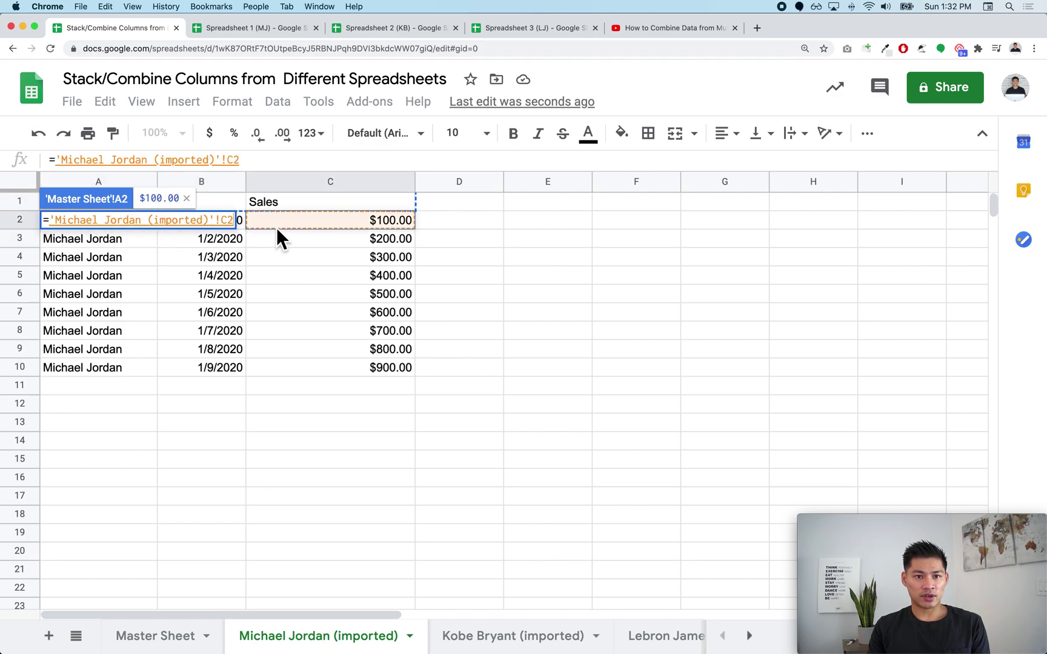
left_click(241, 222)
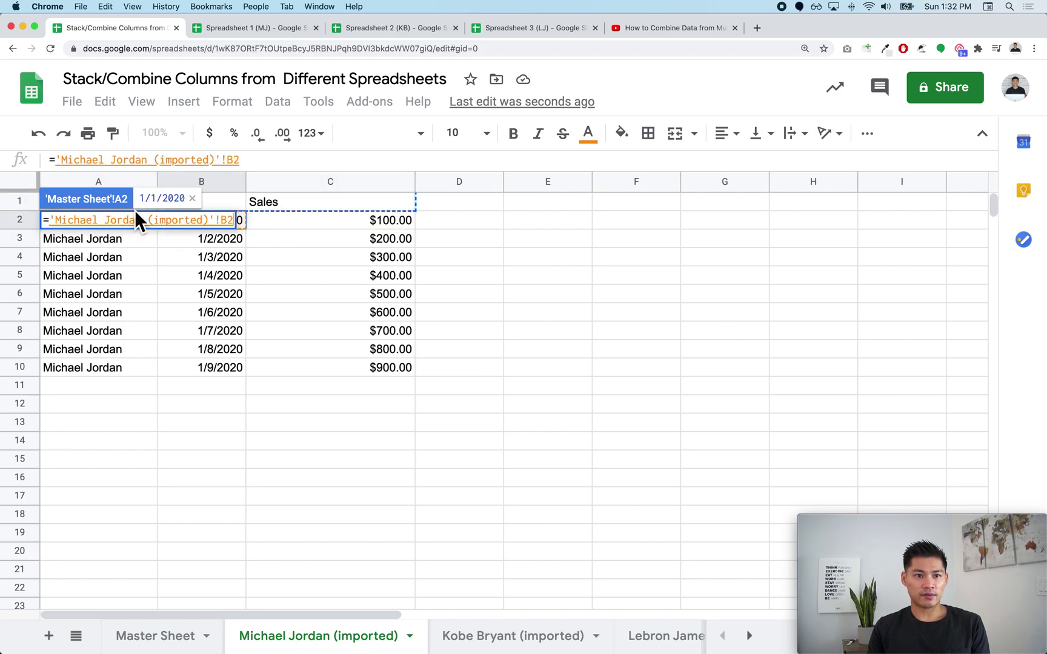
key("Down")
key("Down")
key("Up")
key("Up")
key("Right")
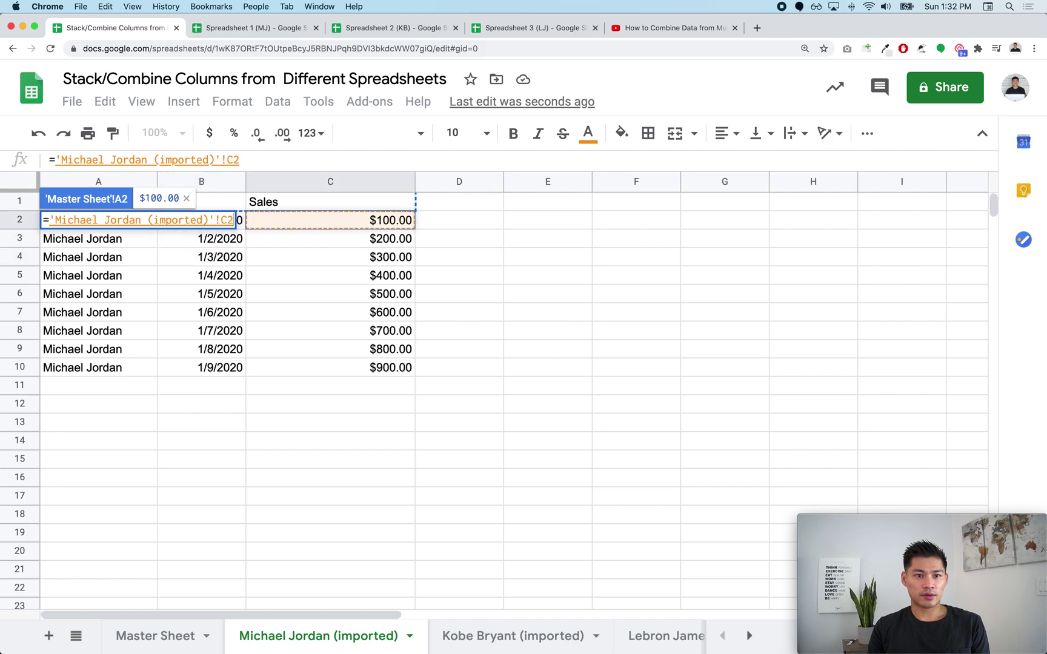
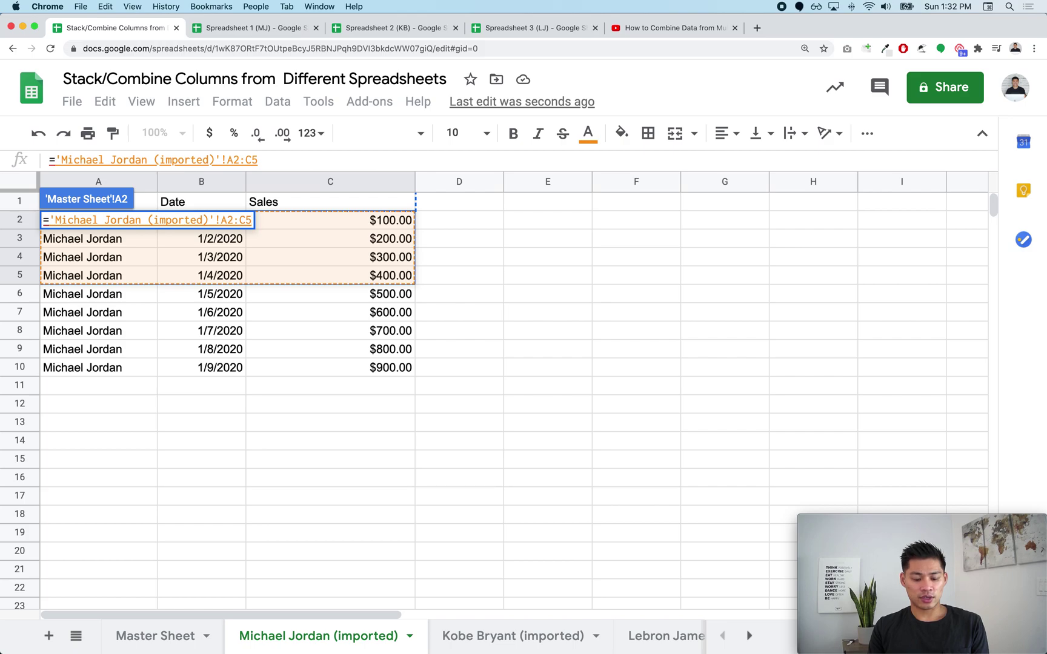
Reshape the reference to columns A to C and add a brace, then abandon that edit.
key("shift+Down")
key("shift+Down")
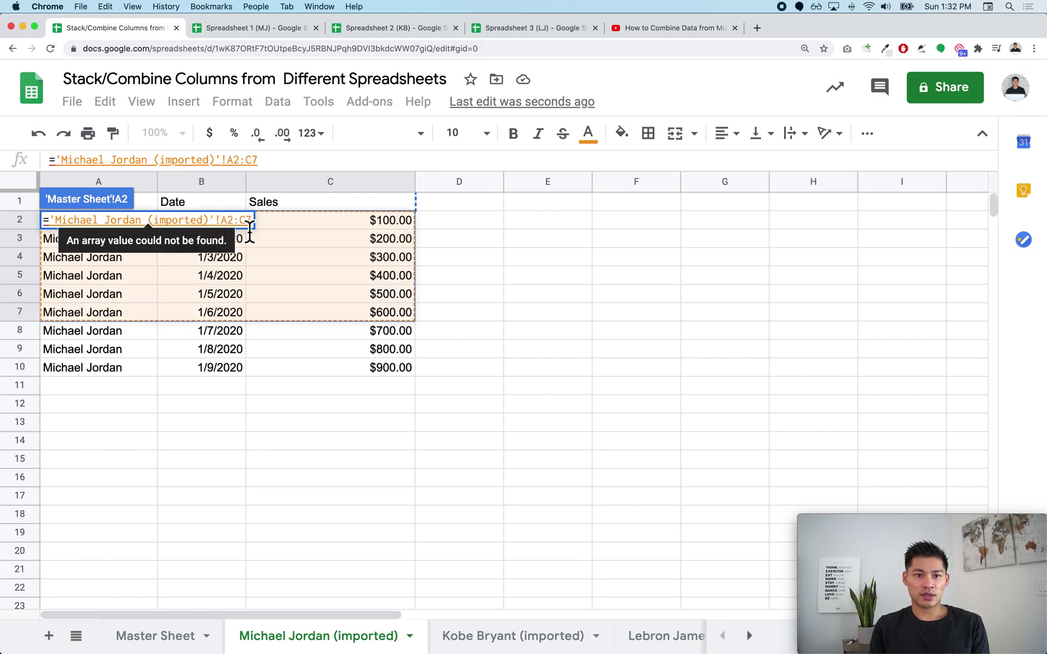
left_click(323, 226)
left_click_drag(322, 223, 314, 376)
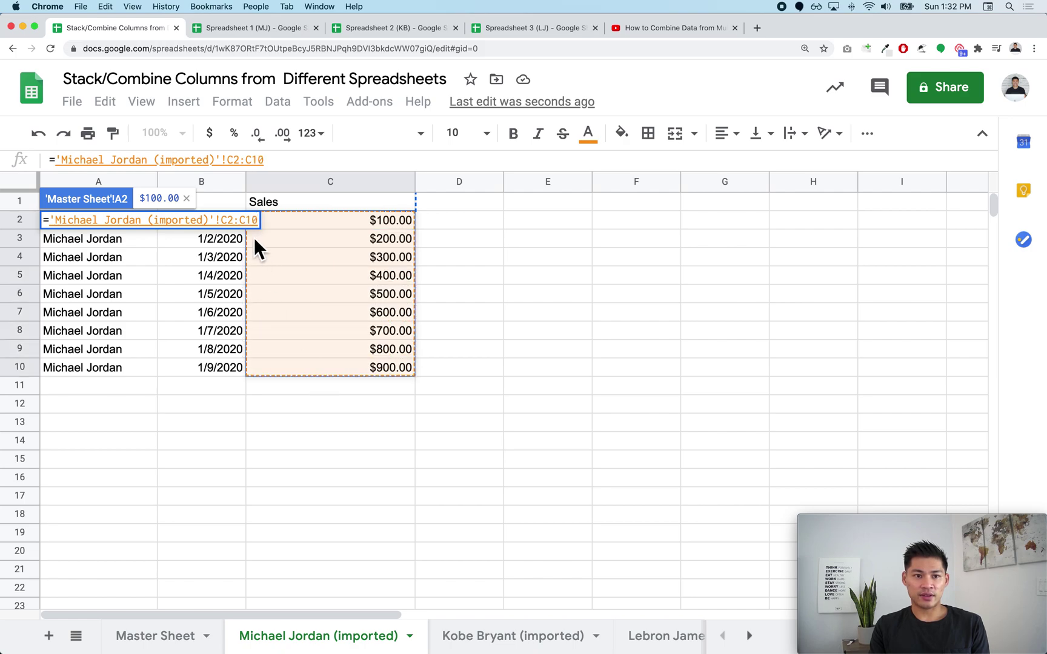
left_click(229, 225)
key("BackSpace")
type("A")
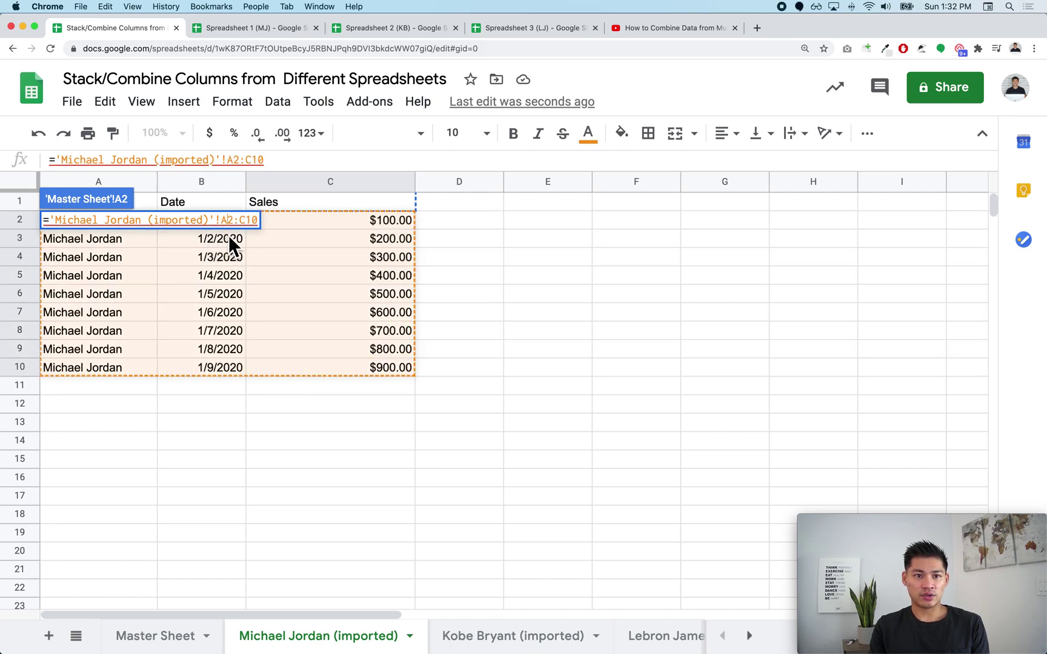
key("BackSpace")
key("BackSpace")
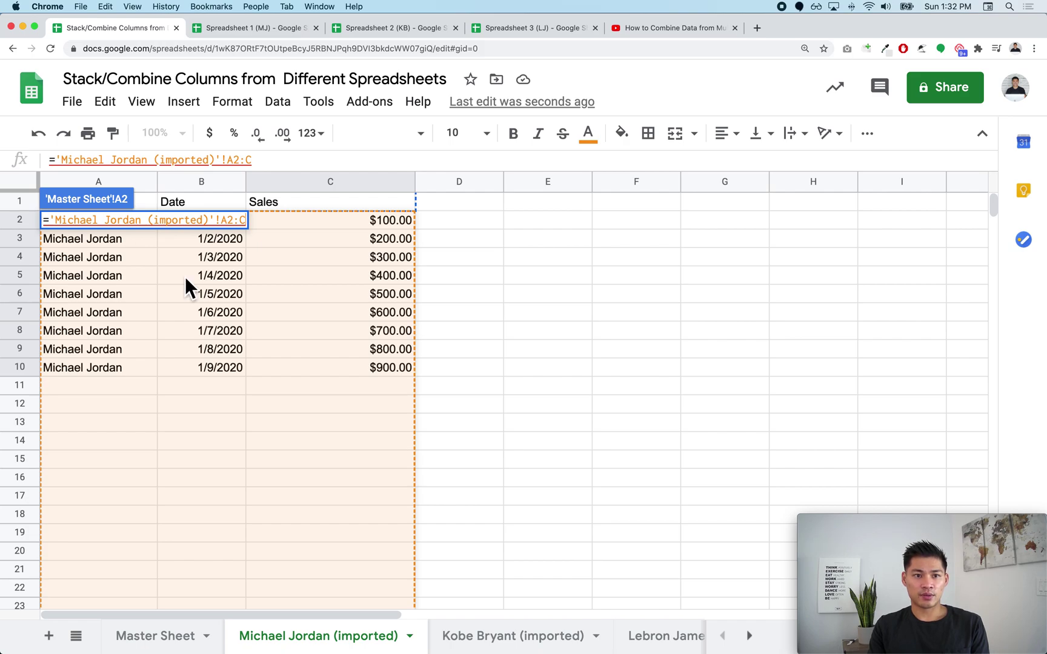
left_click(49, 220)
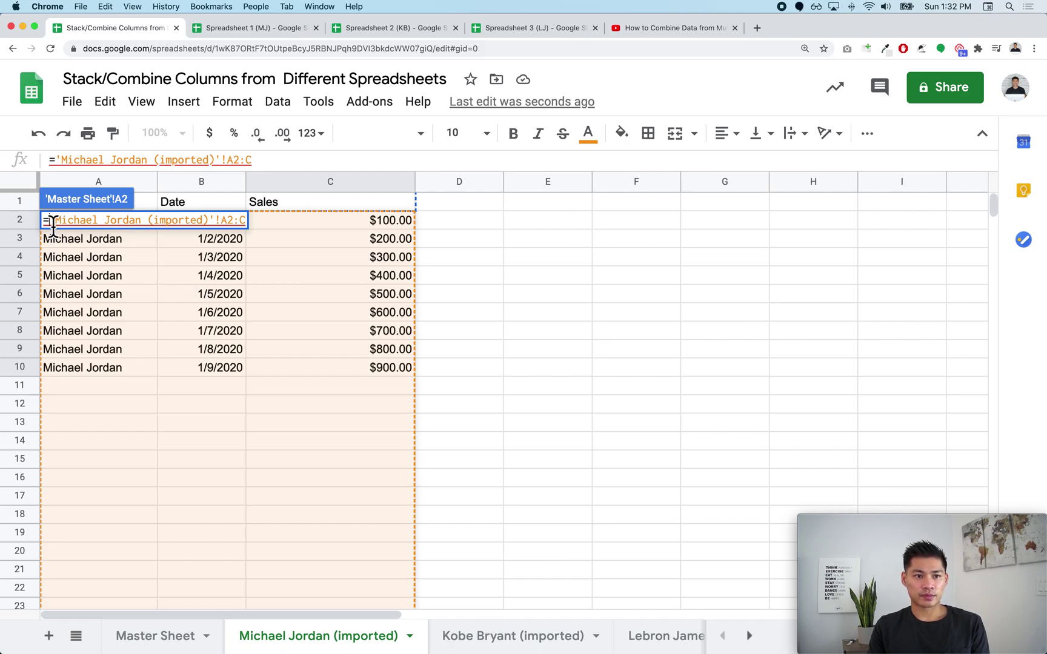
type("{")
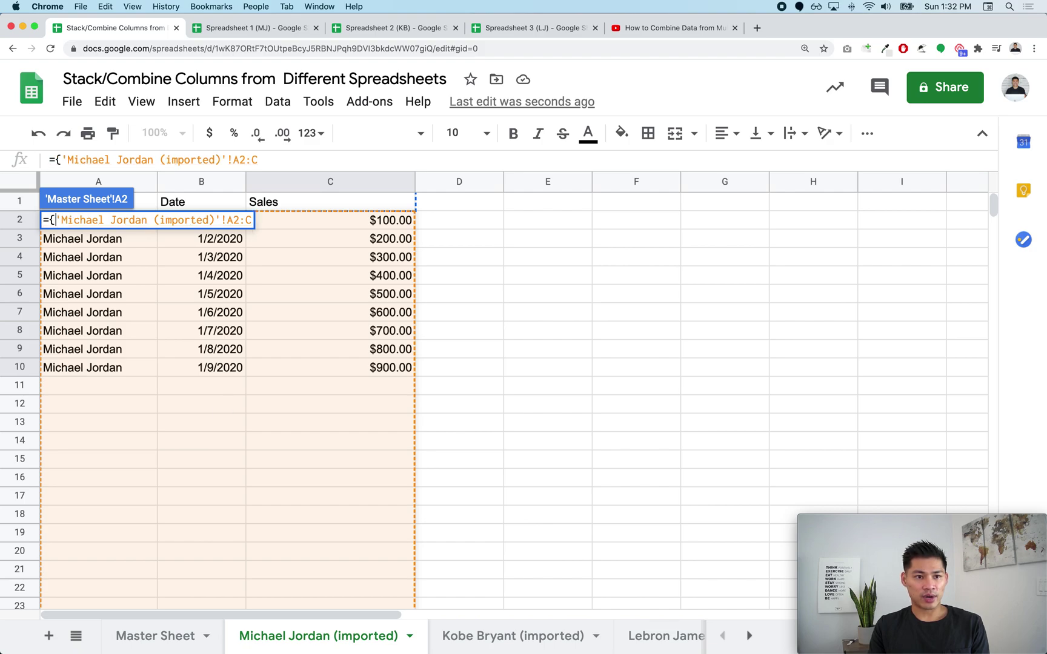
key("Escape")
Enter ={'Michael Jordan (imported)'!A2:C} in A2 by selecting the range on the imported tab.
type("=")
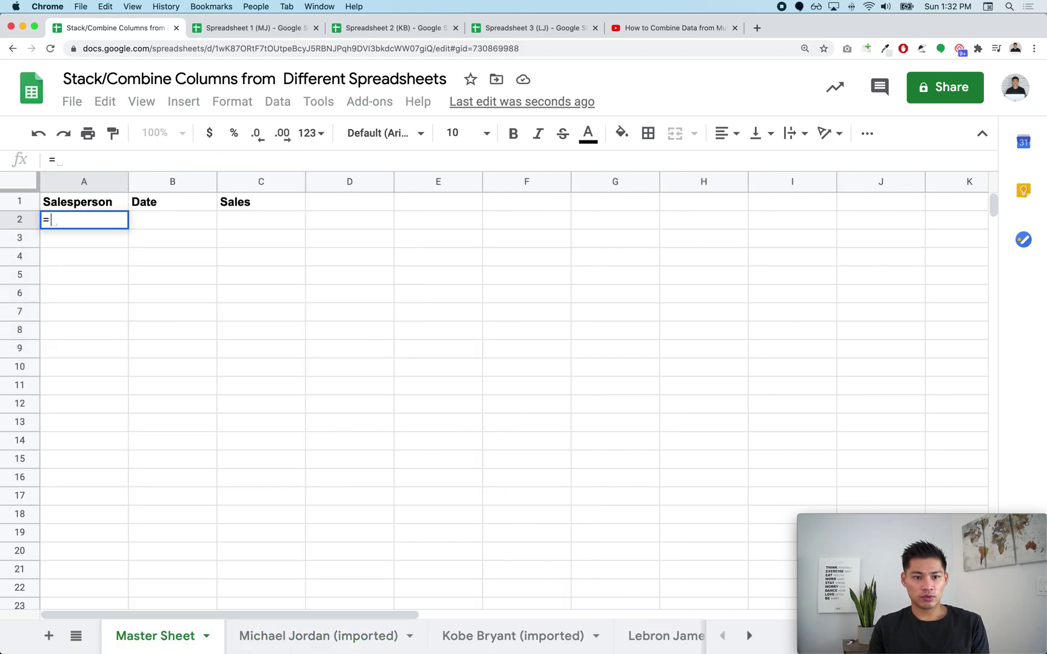
type("{")
left_click(308, 635)
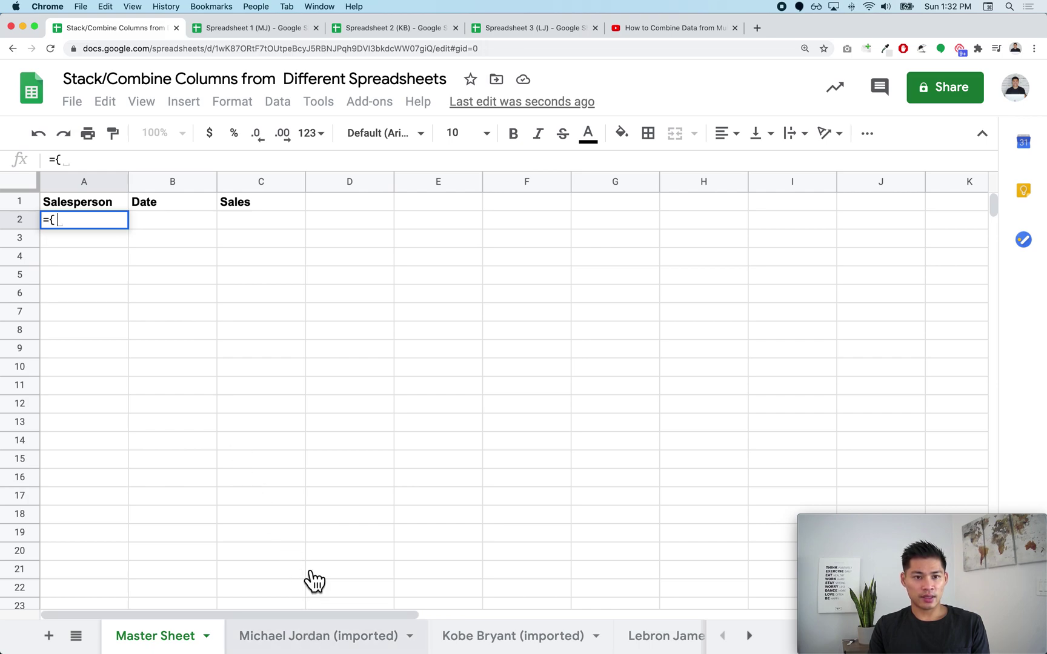
scroll(151, 240, "down", 1)
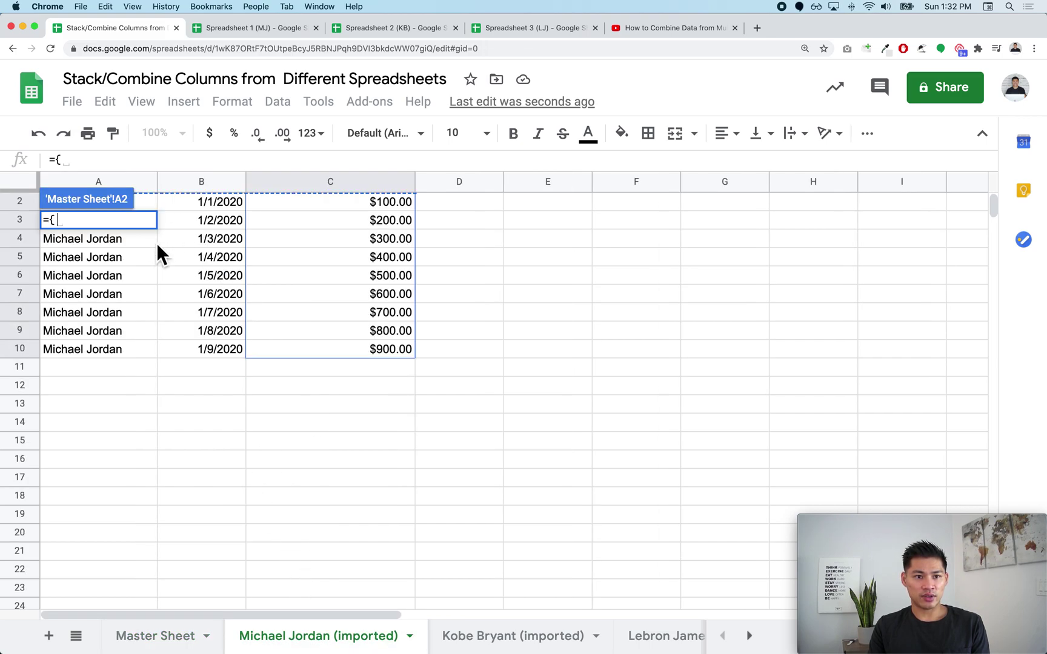
left_click_drag(147, 202, 337, 410)
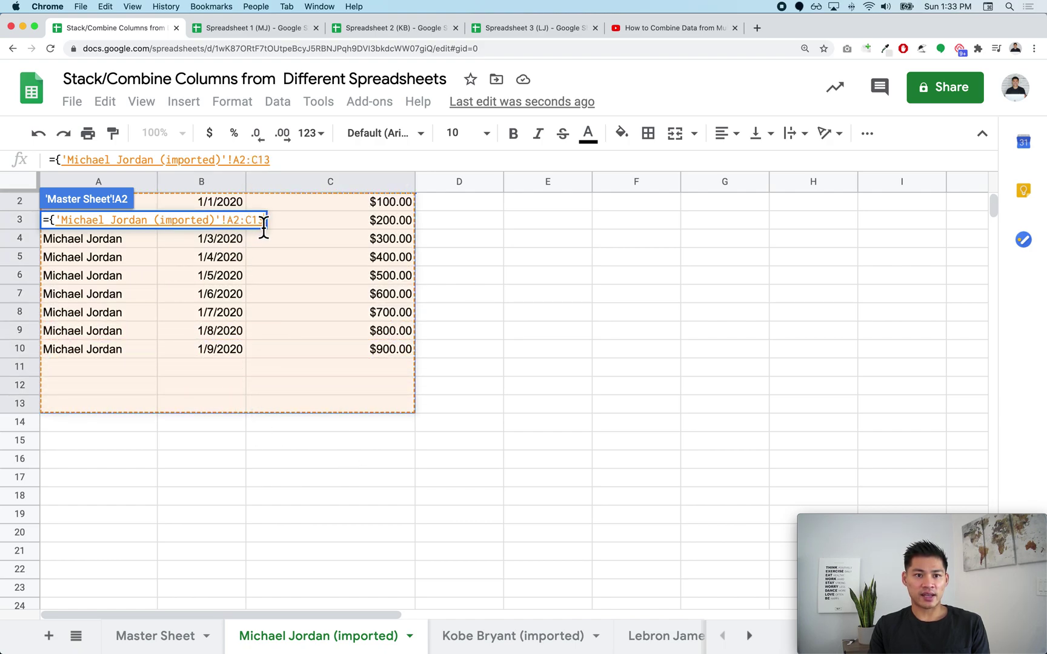
key("BackSpace")
key("BackSpace")
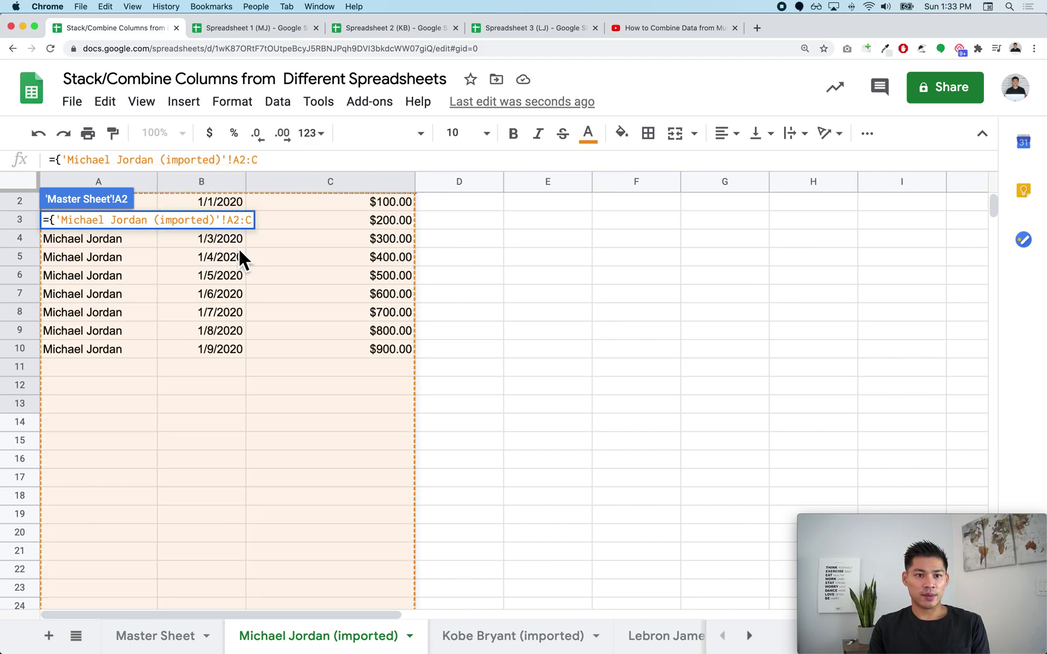
scroll(278, 261, "up", 1)
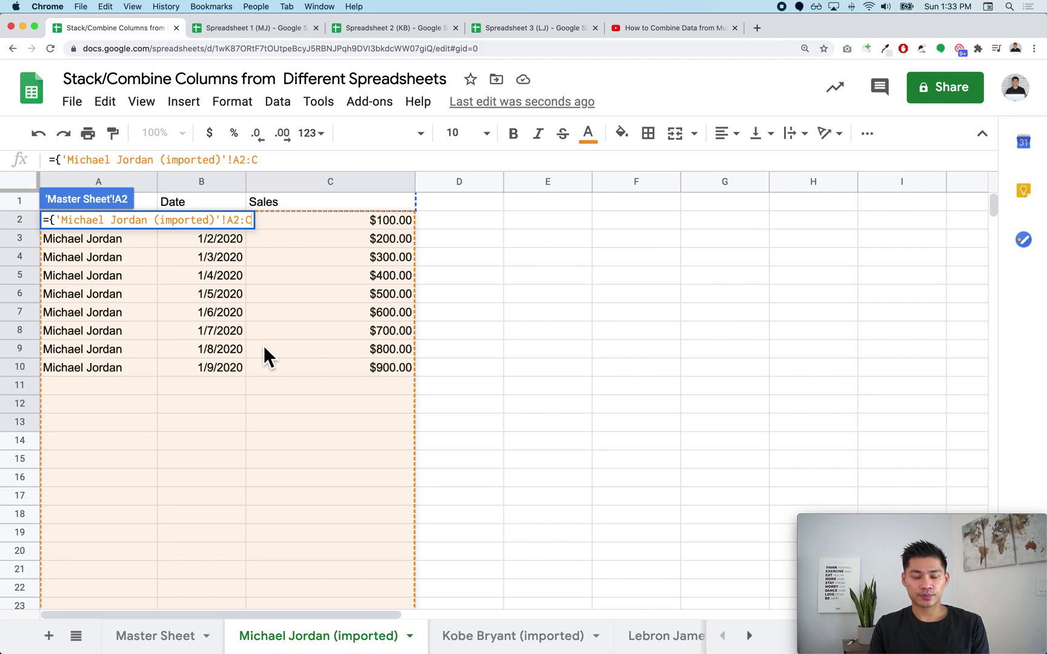
type("}")
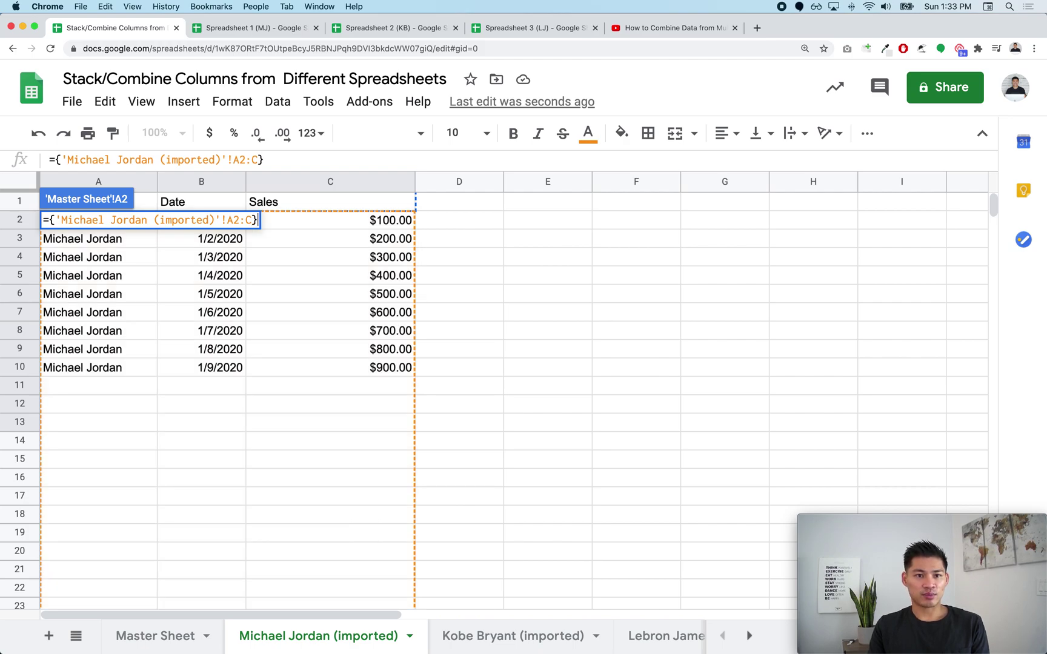
key("Return")
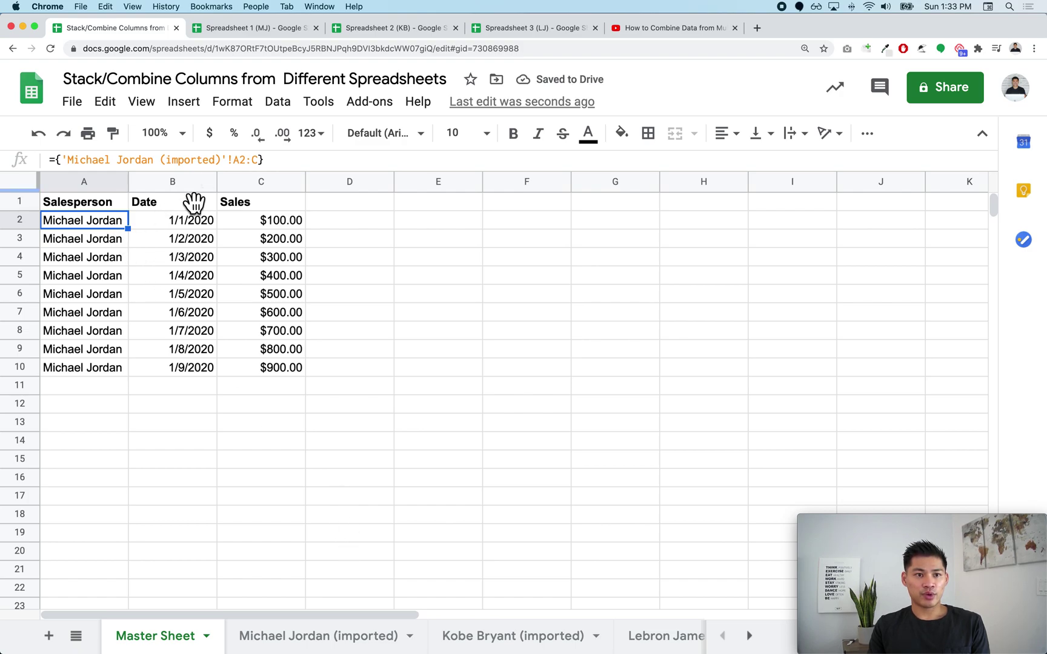
Reopen the A2 formula and add a semicolon separator after the Michael Jordan range.
key("Return")
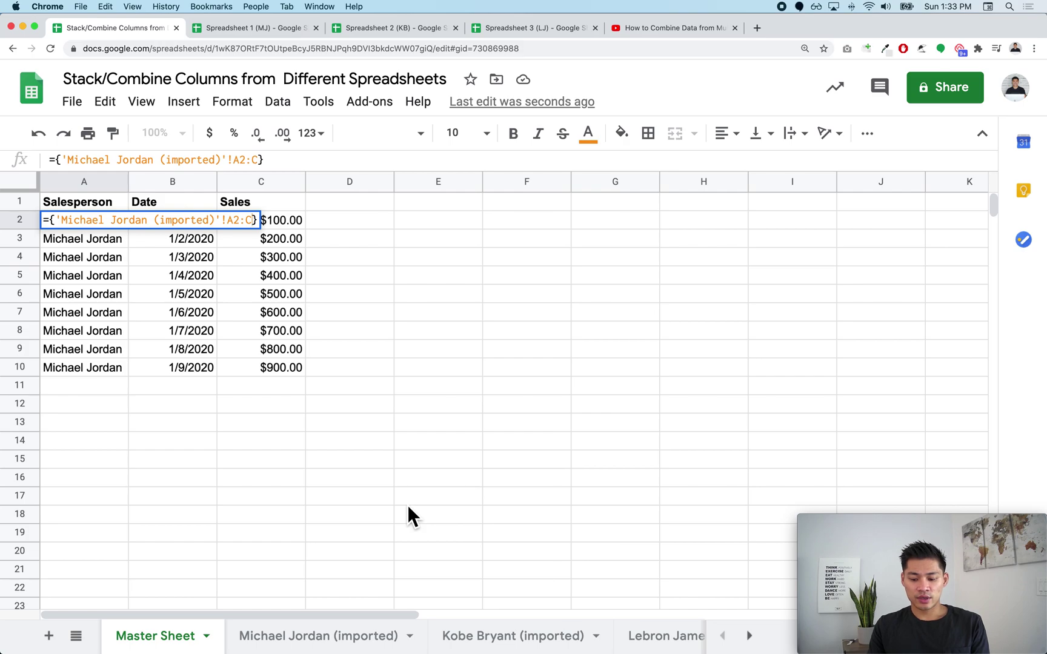
type(";")
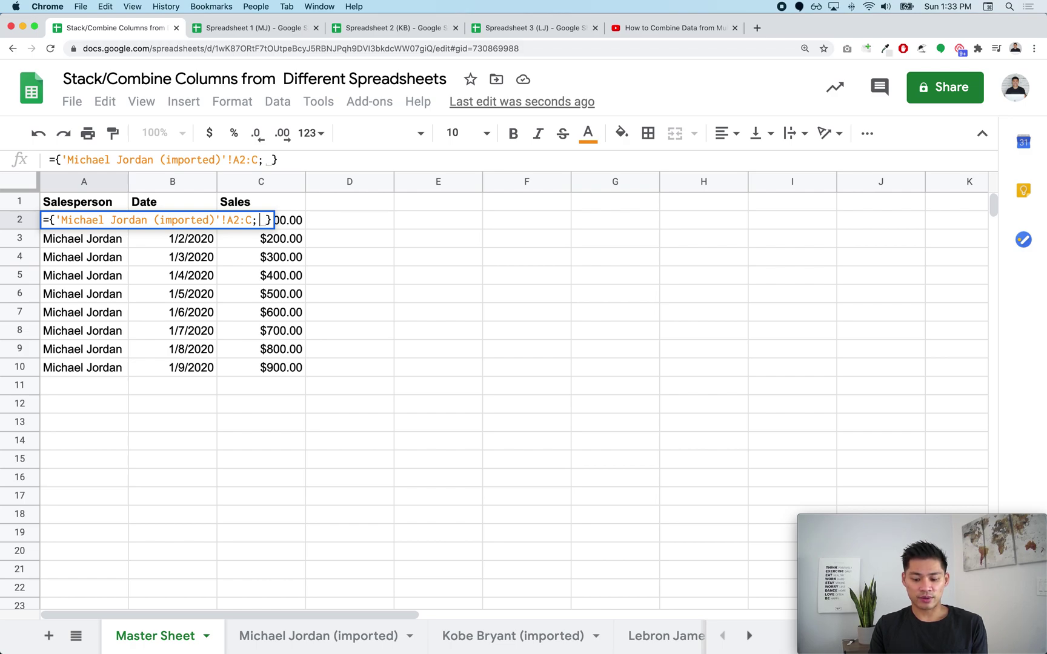
key("BackSpace")
key("BackSpace")
type(":")
key("BackSpace")
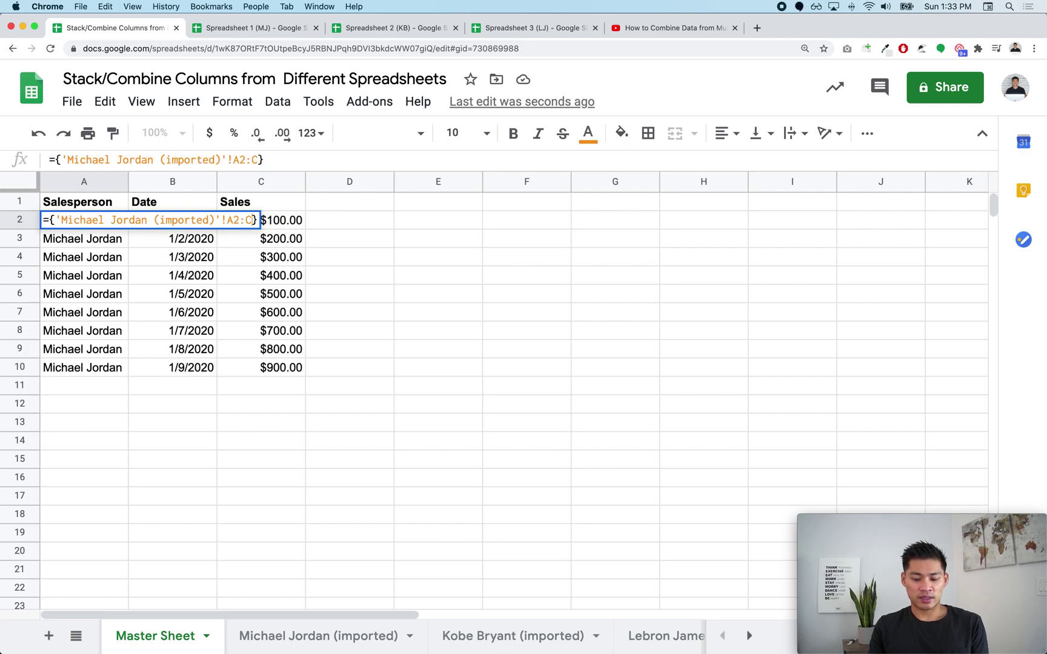
type(",")
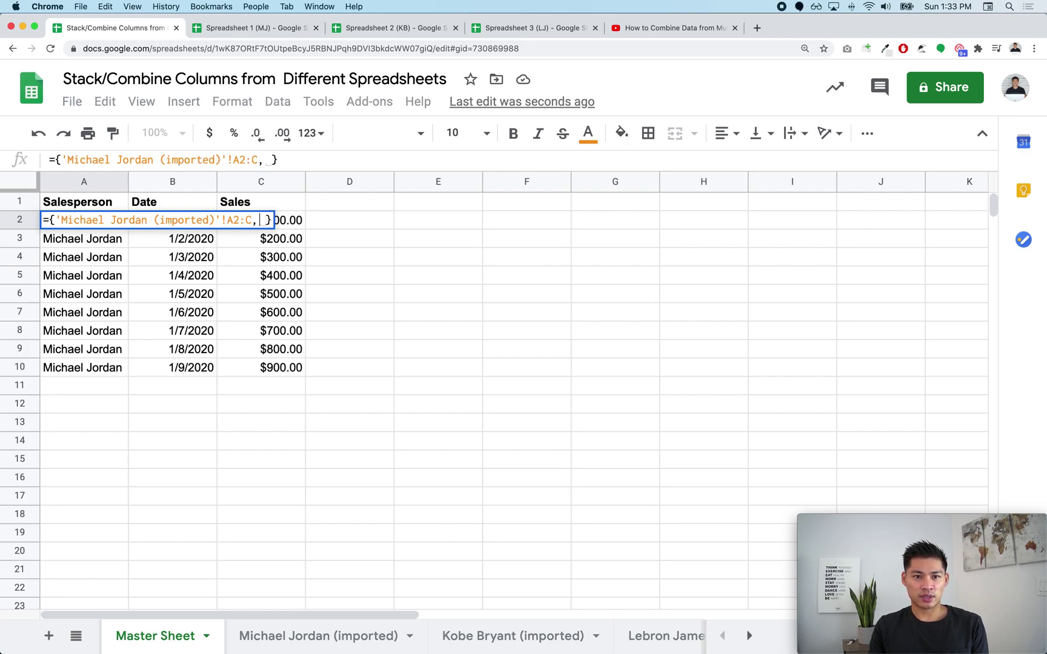
key("BackSpace")
key("BackSpace")
type(";")
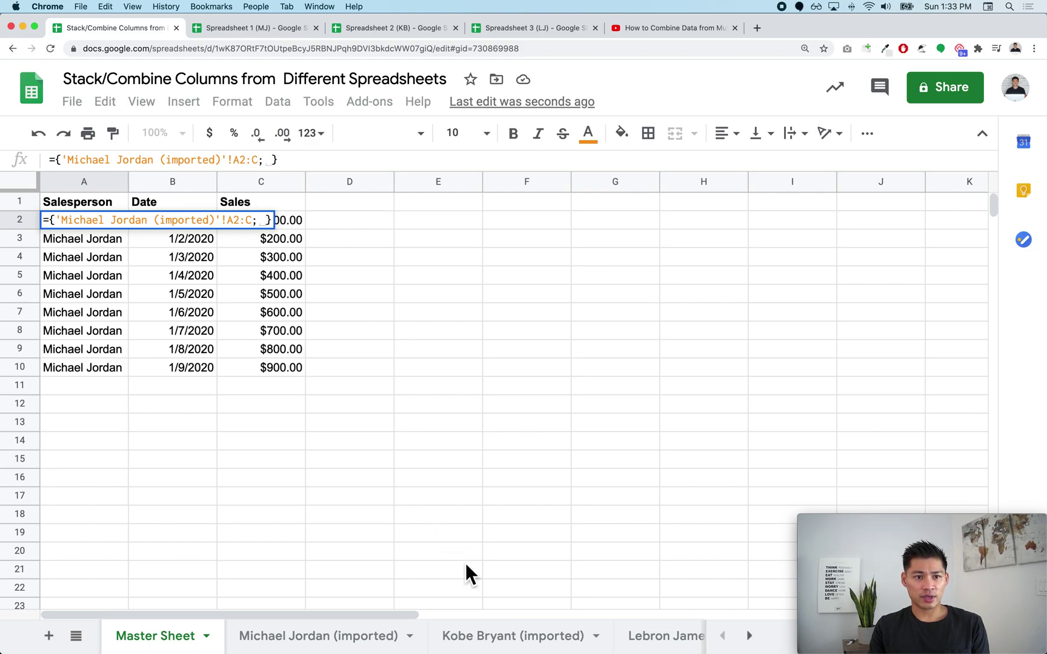
Append 'Kobe Bryant (imported)'!A2:C followed by another semicolon.
left_click(492, 644)
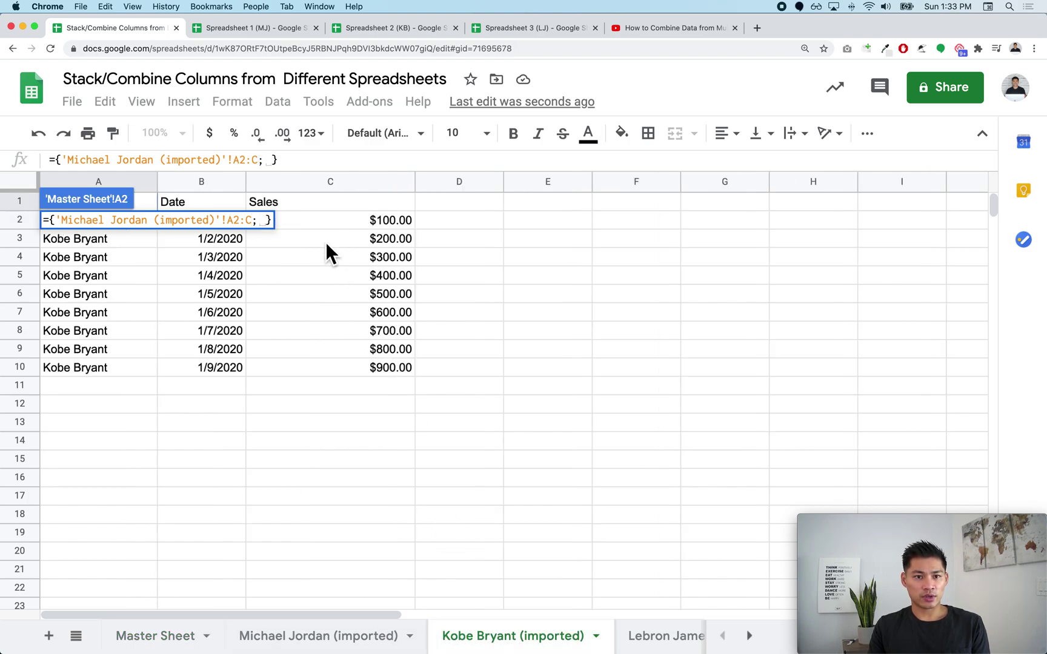
left_click(332, 228)
key("Left")
key("Left")
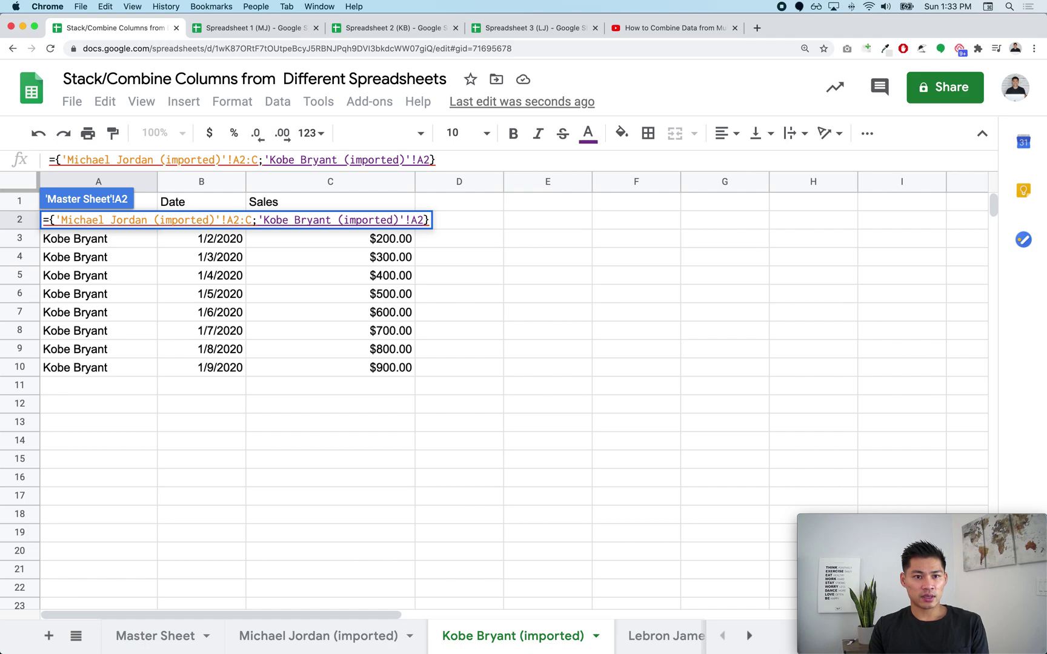
key("shift+Right")
key("shift+Down")
key("shift+Right")
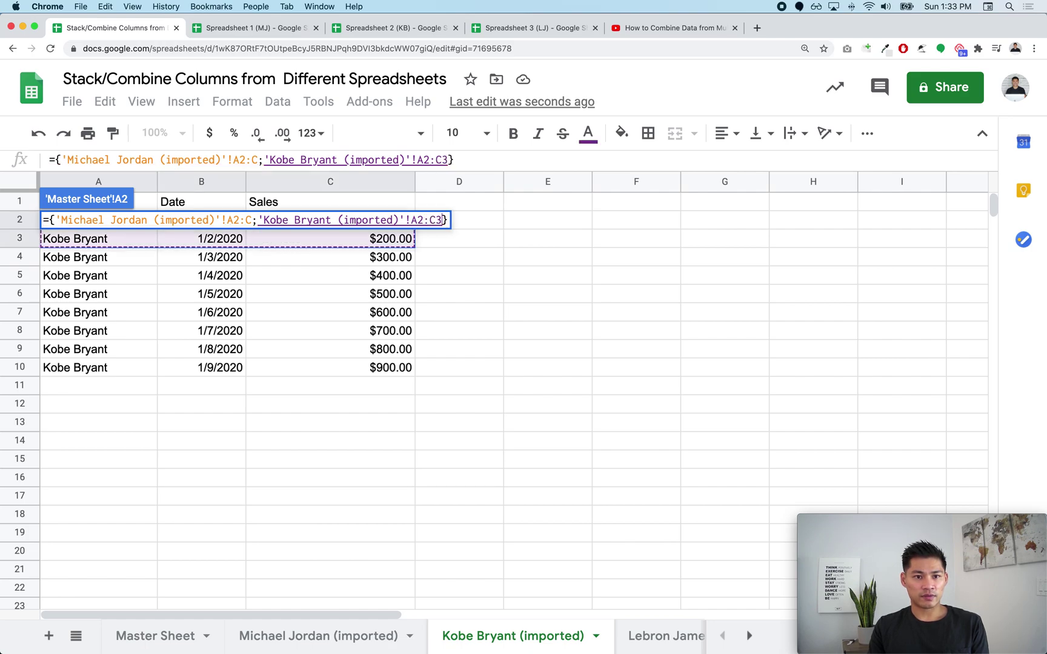
key("BackSpace")
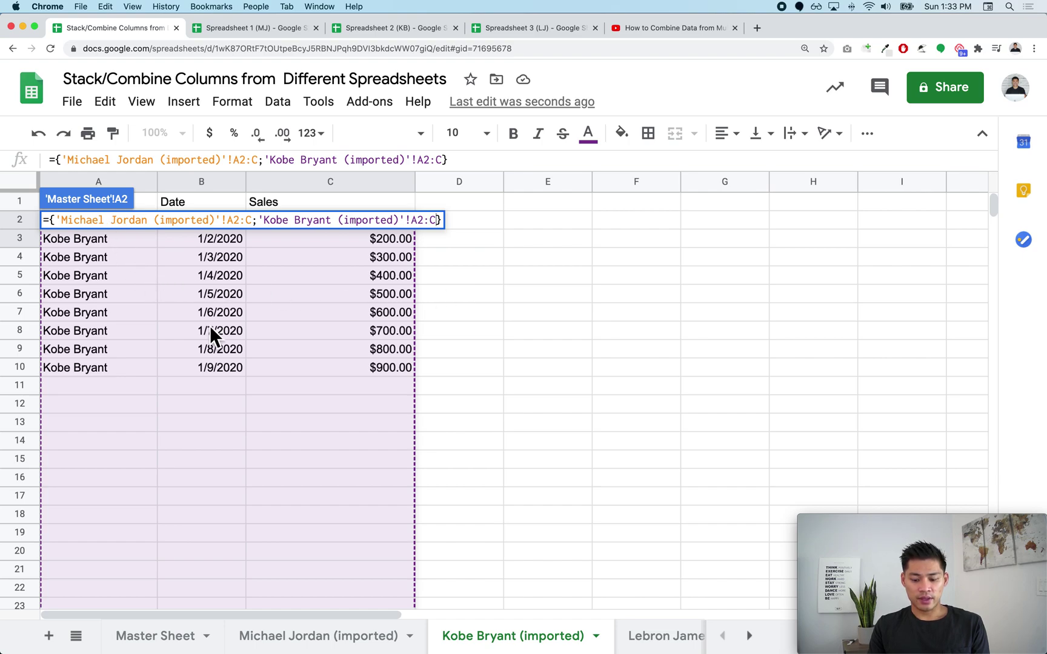
type(";")
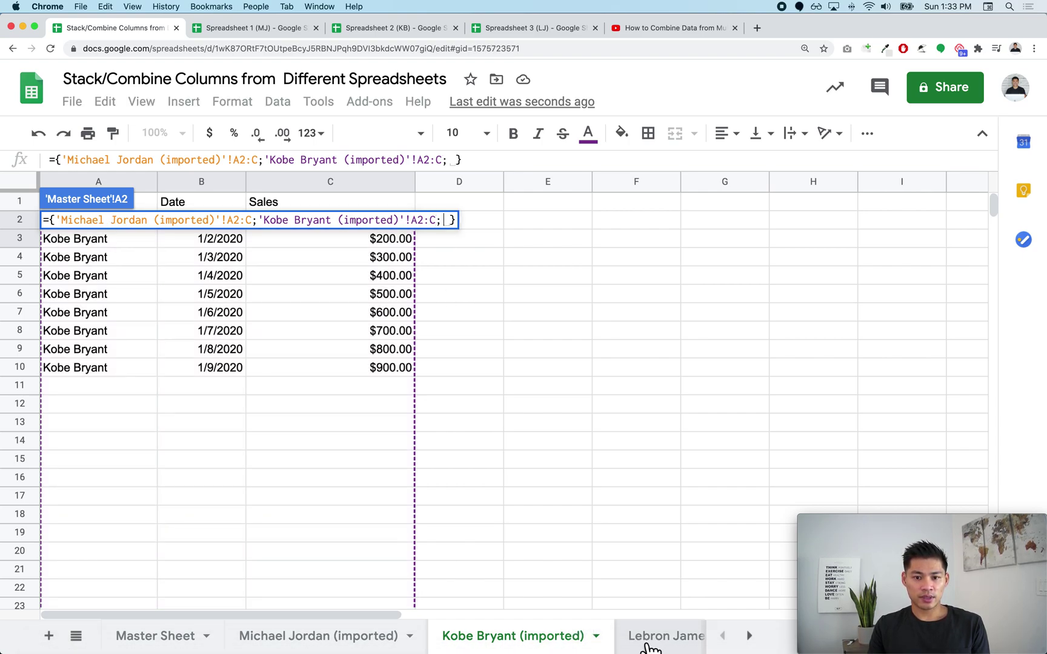
Append 'Lebron James (imported)'!A2:C and commit the three-sheet stacking formula.
left_click(643, 636)
key("Down")
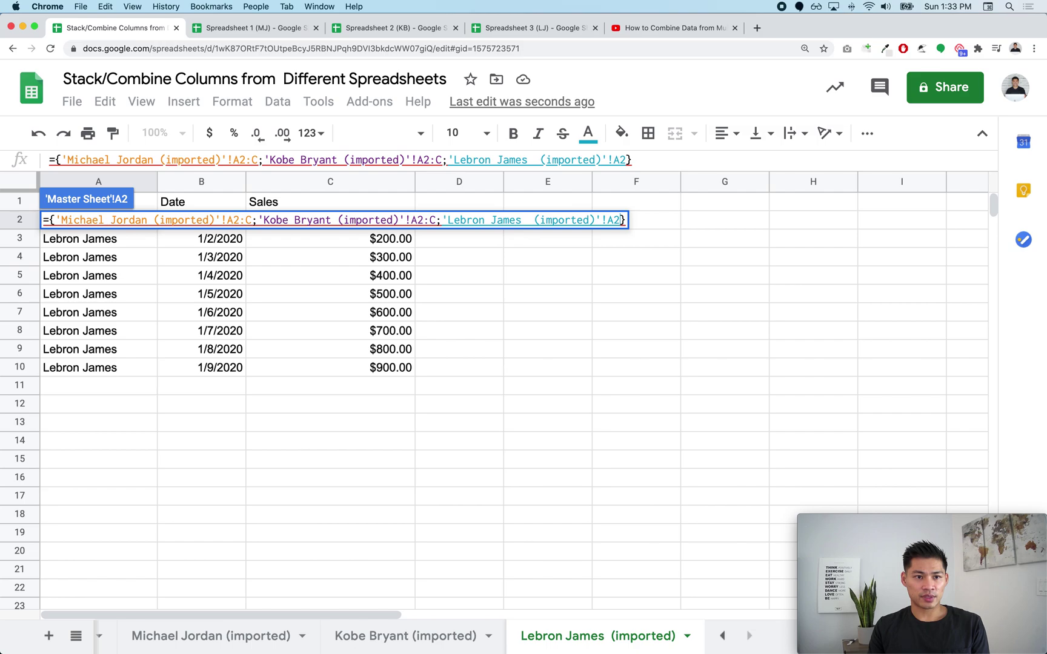
key("shift+Right")
key("shift+Right")
key("super+shift+Down")
key("super+shift+Down")
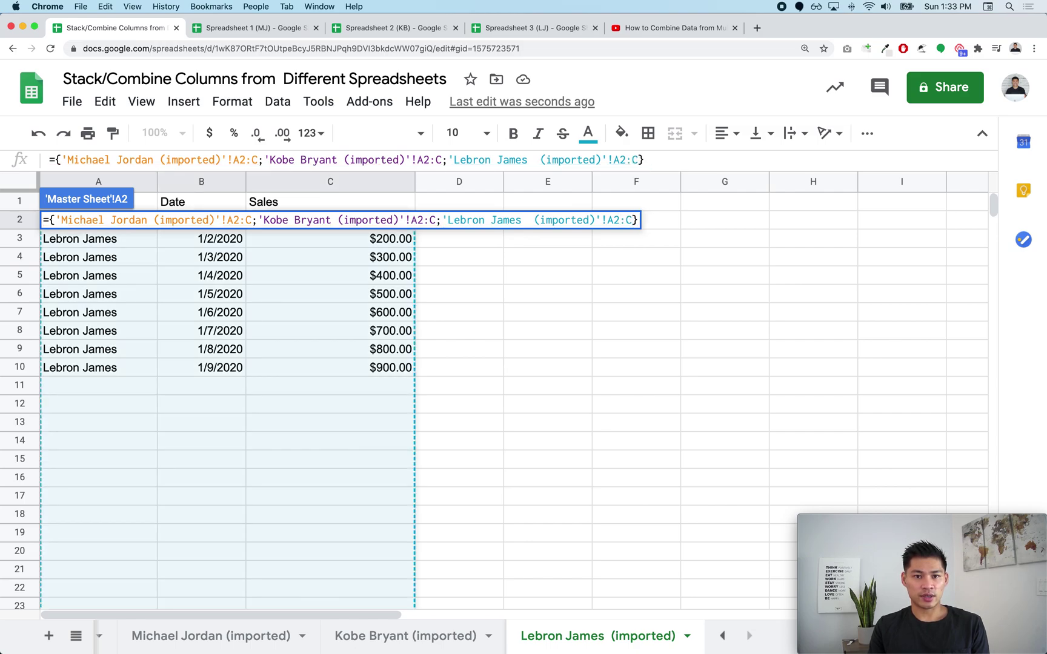
key("Return")
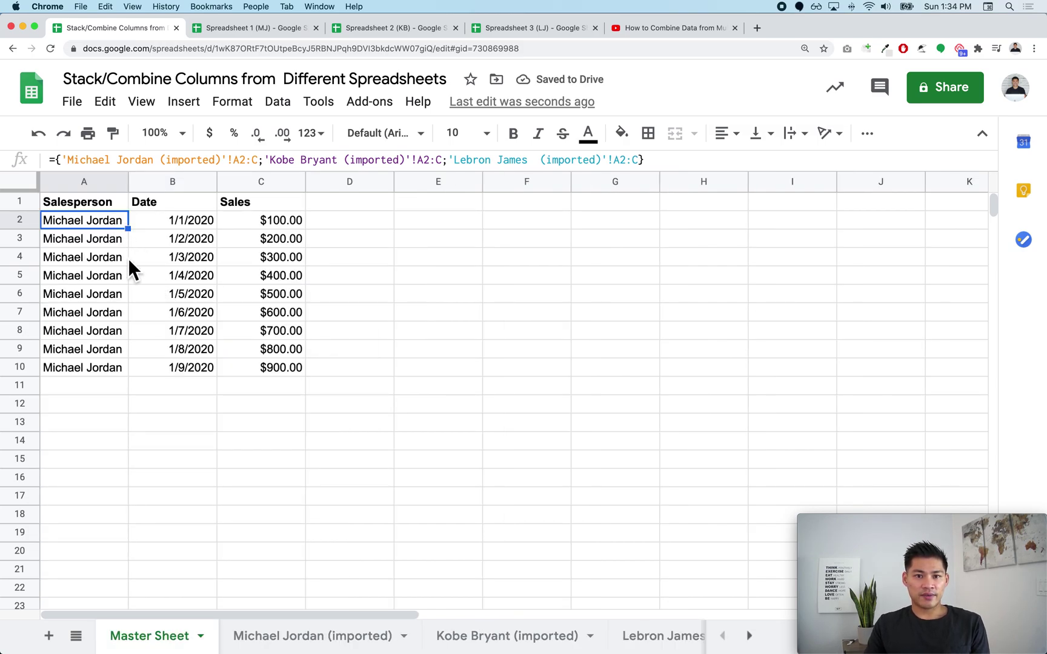
scroll(128, 259, "down", 15)
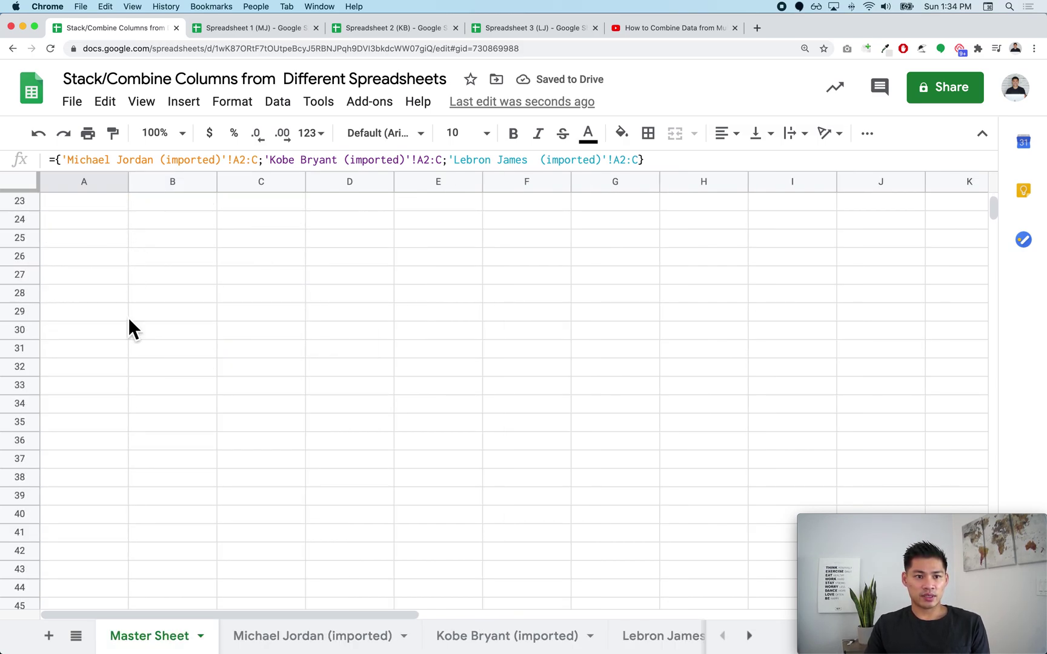
scroll(139, 424, "down", 10)
left_click(313, 635)
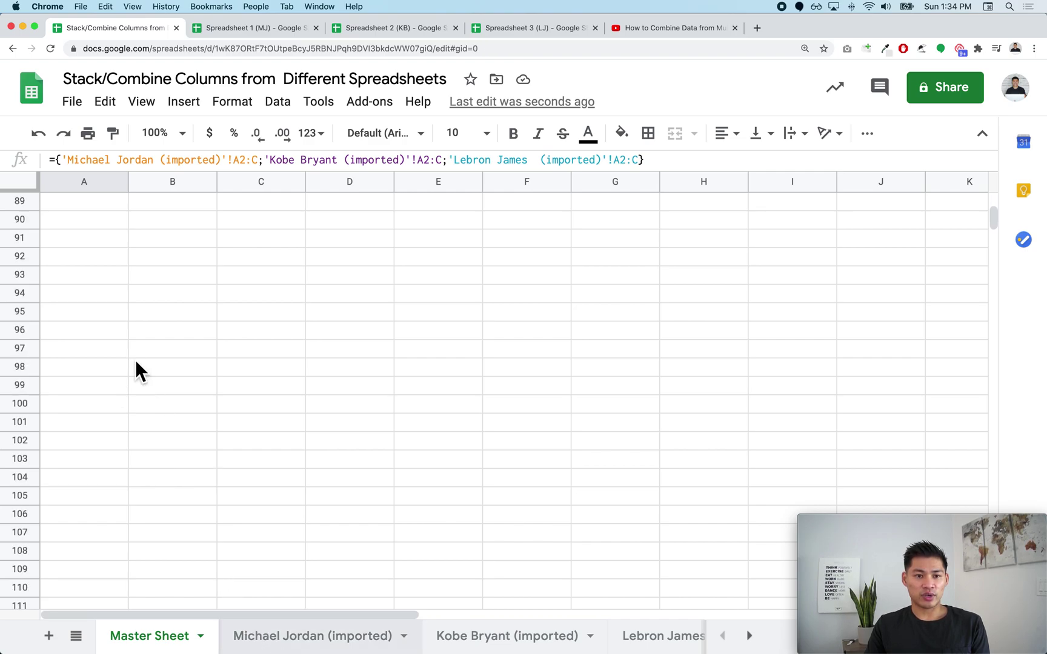
left_click_drag(116, 388, 349, 603)
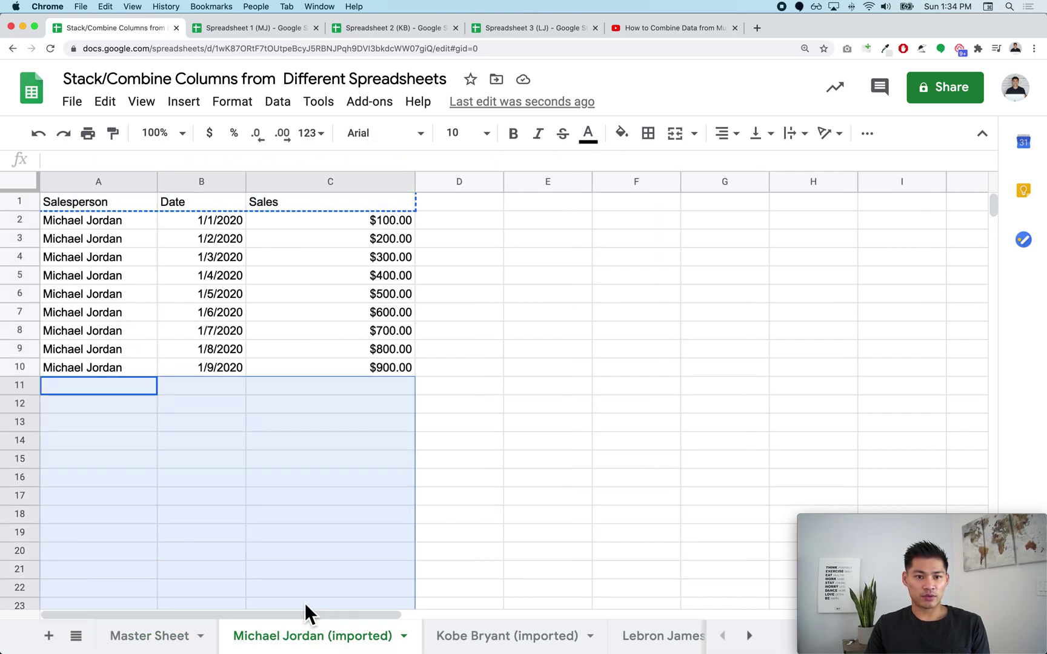
left_click(185, 638)
key("super+Down")
key("super+Up")
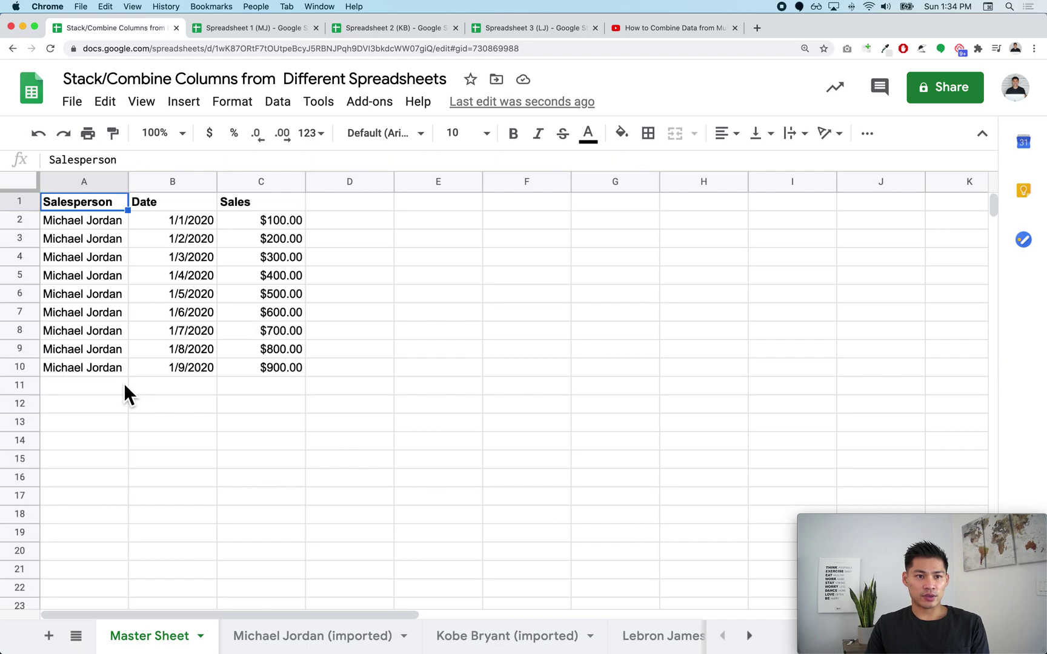
key("super+Down")
key("super+Down")
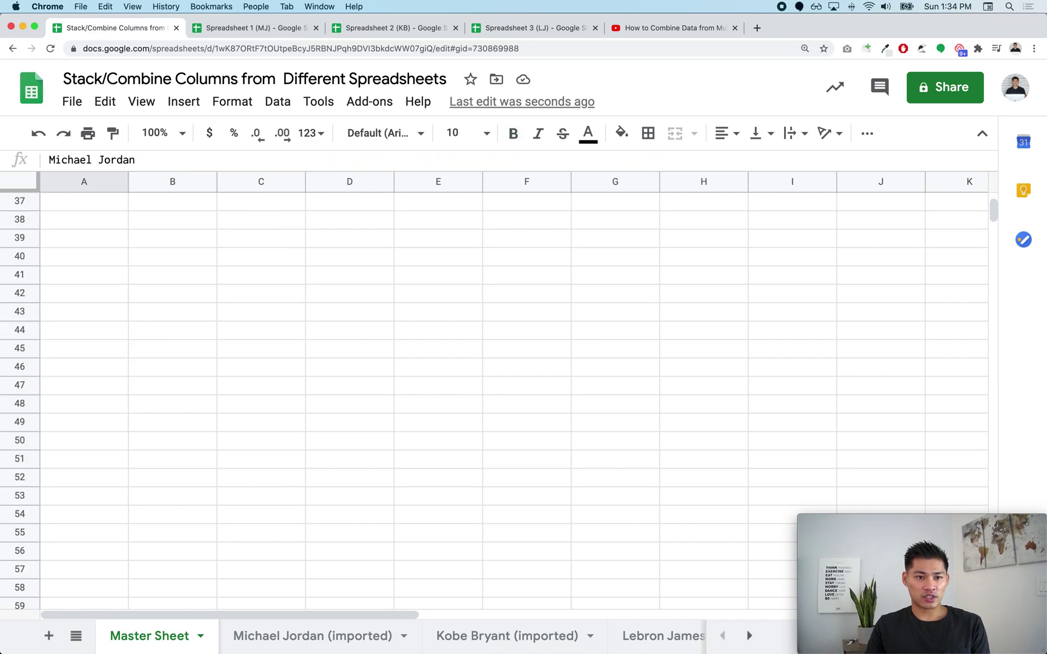
key("super+Down")
key("super+Down")
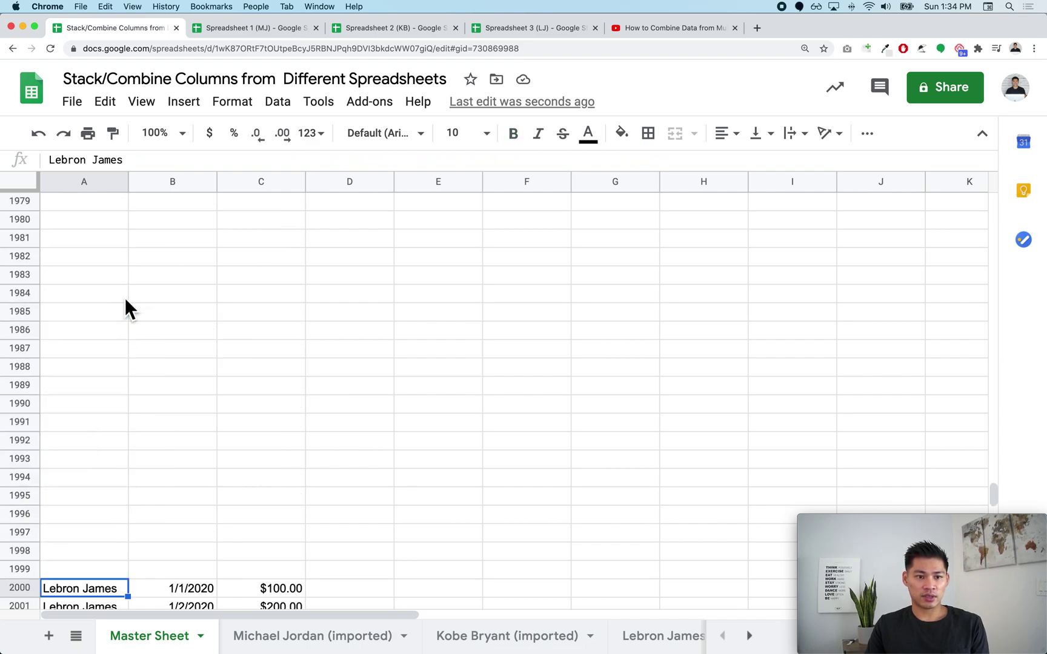
key("super+Up")
key("super+Up")
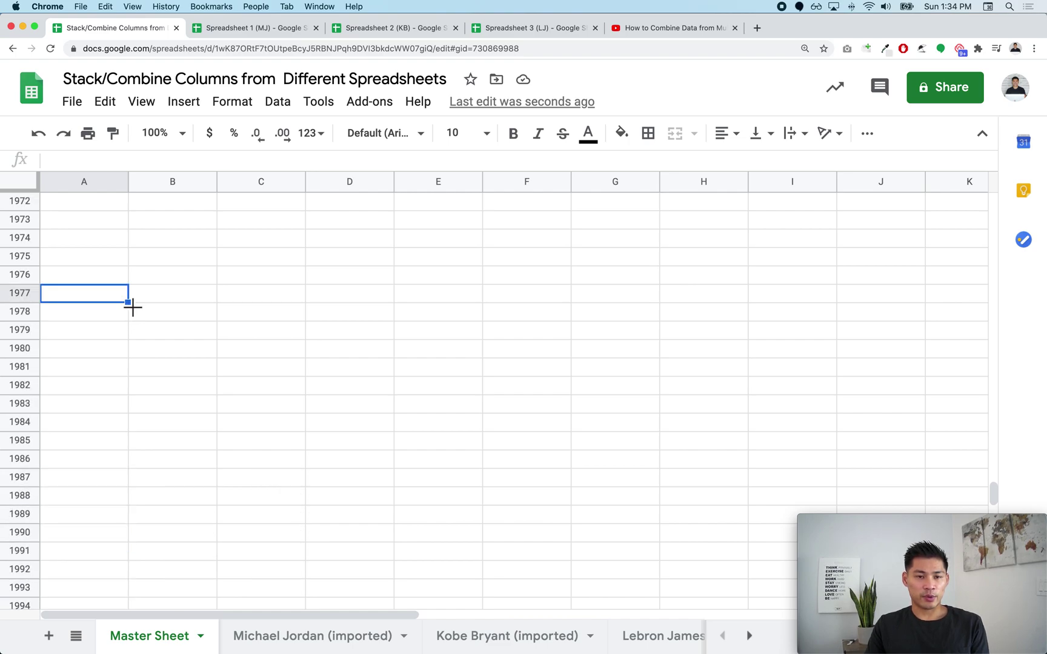
key("super+Up")
key("super+Up")
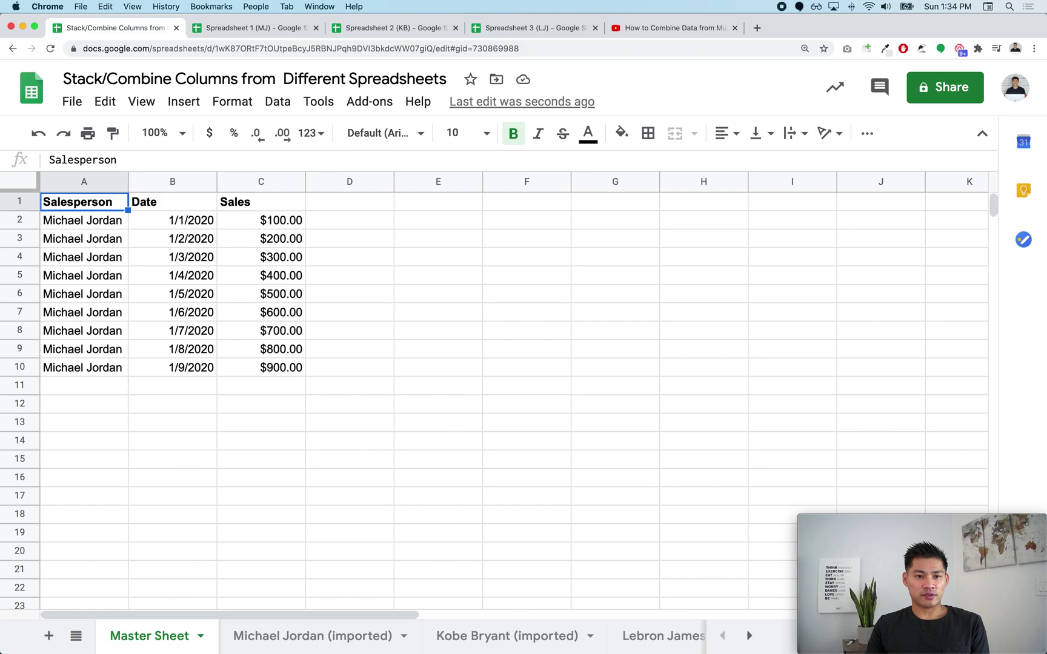
left_click(199, 316)
key("Delete")
key("super+z")
left_click(38, 203)
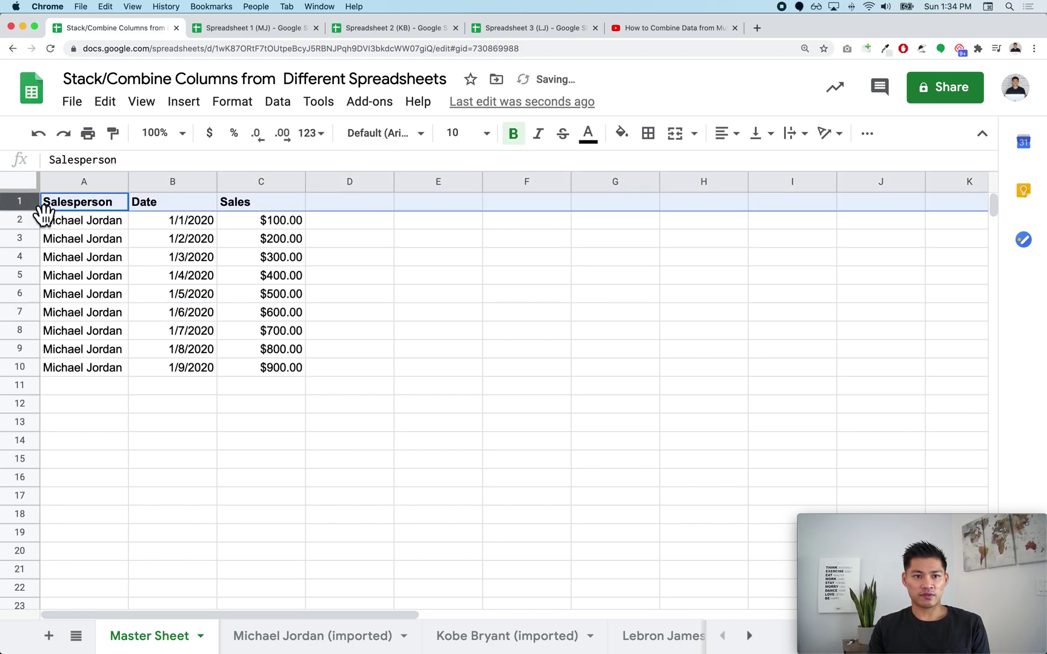
left_click(103, 257)
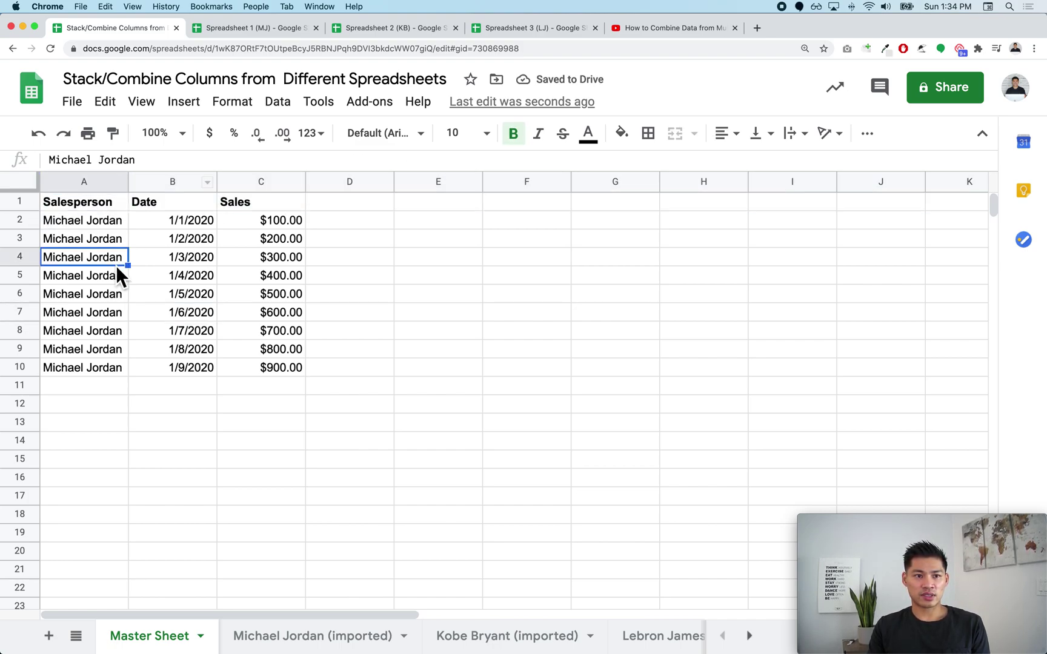
left_click(70, 207)
left_click(76, 227)
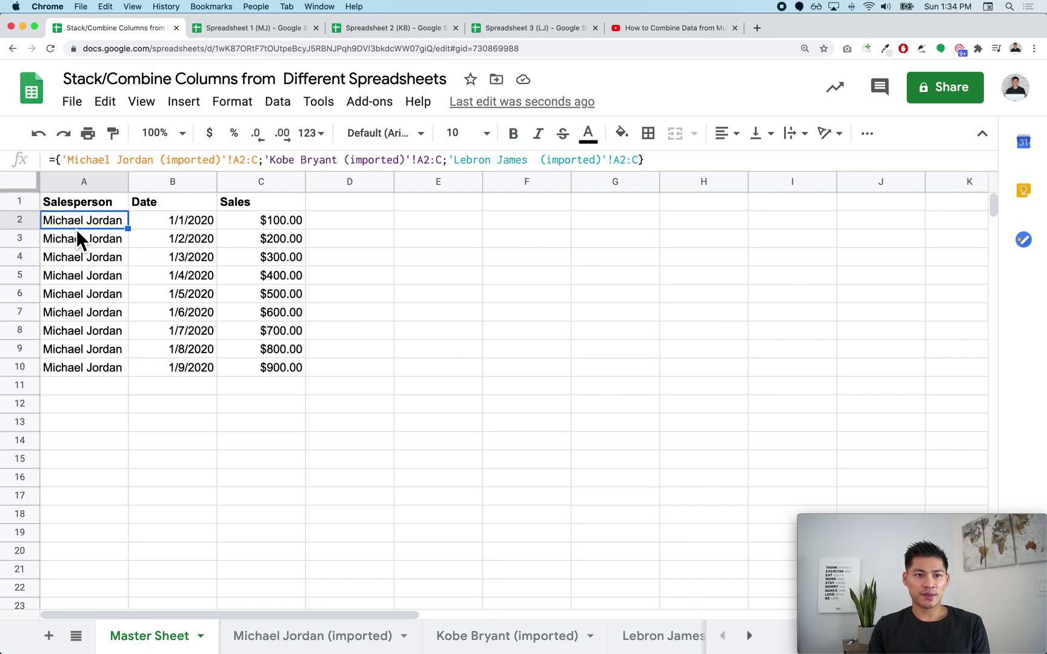
Wrap the A2 stacking array in QUERY with "select * where Col1 is not null".
double_click(76, 229)
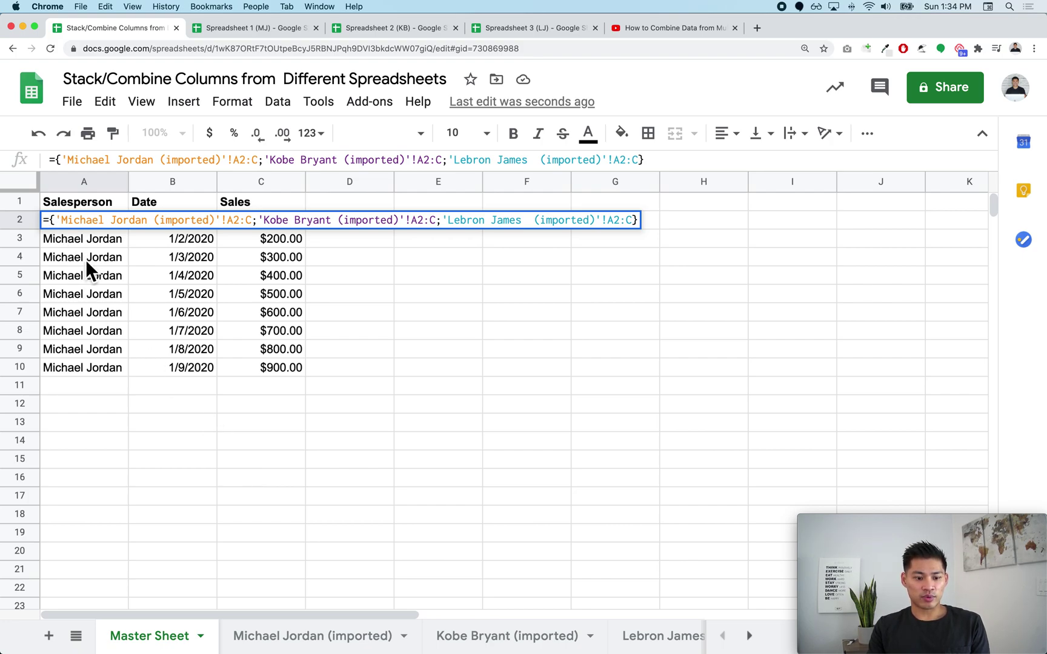
type("QUERY")
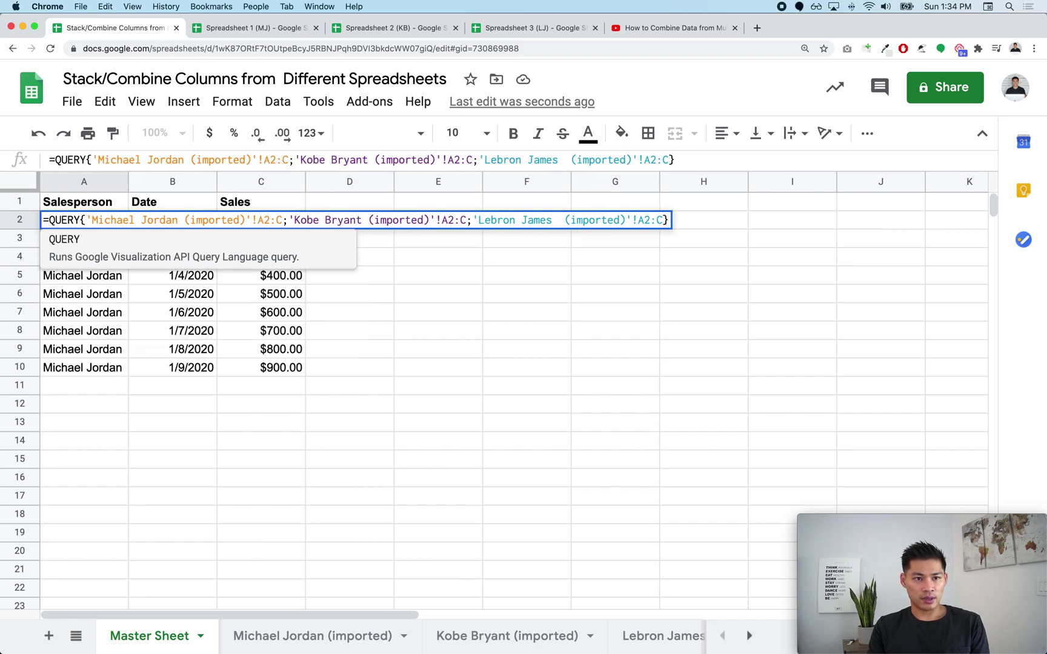
type("(")
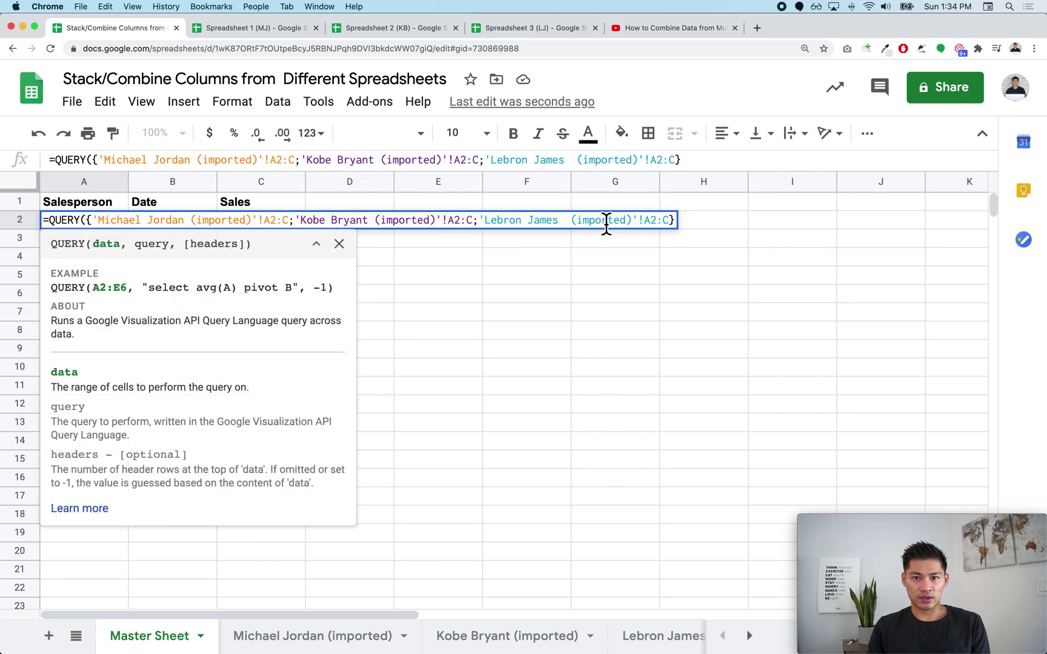
left_click(675, 220)
type(", ")
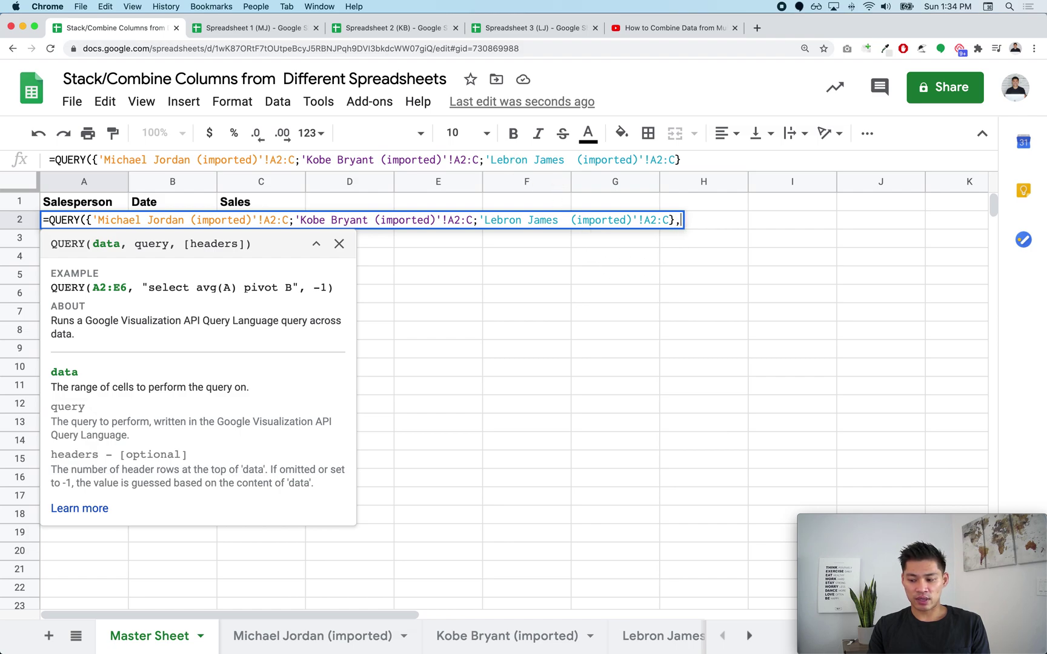
type("\"")
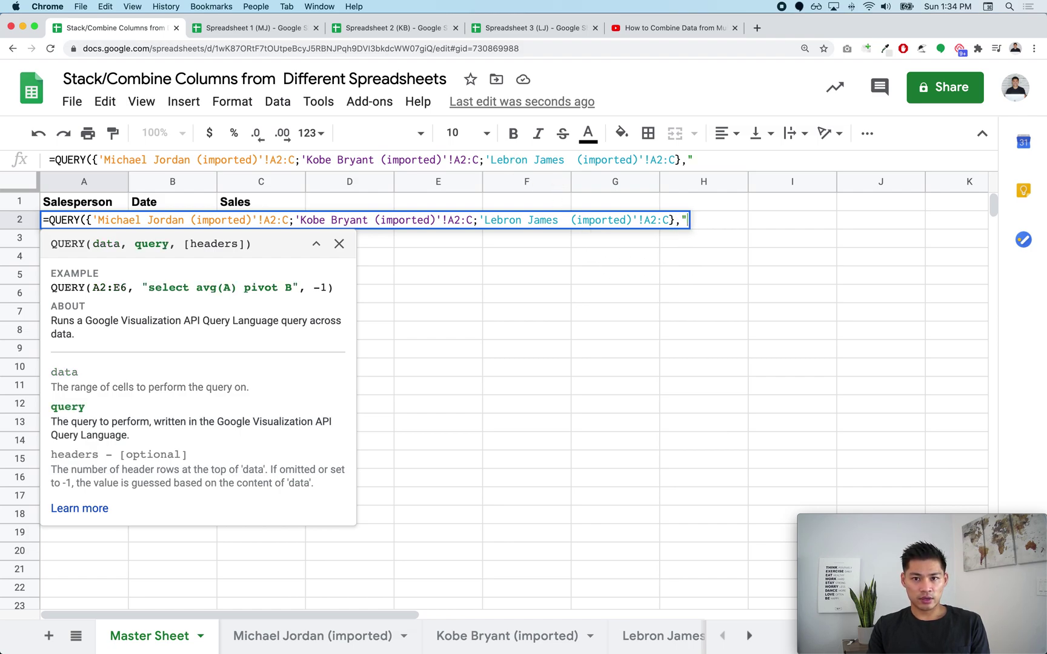
type("SELECT ")
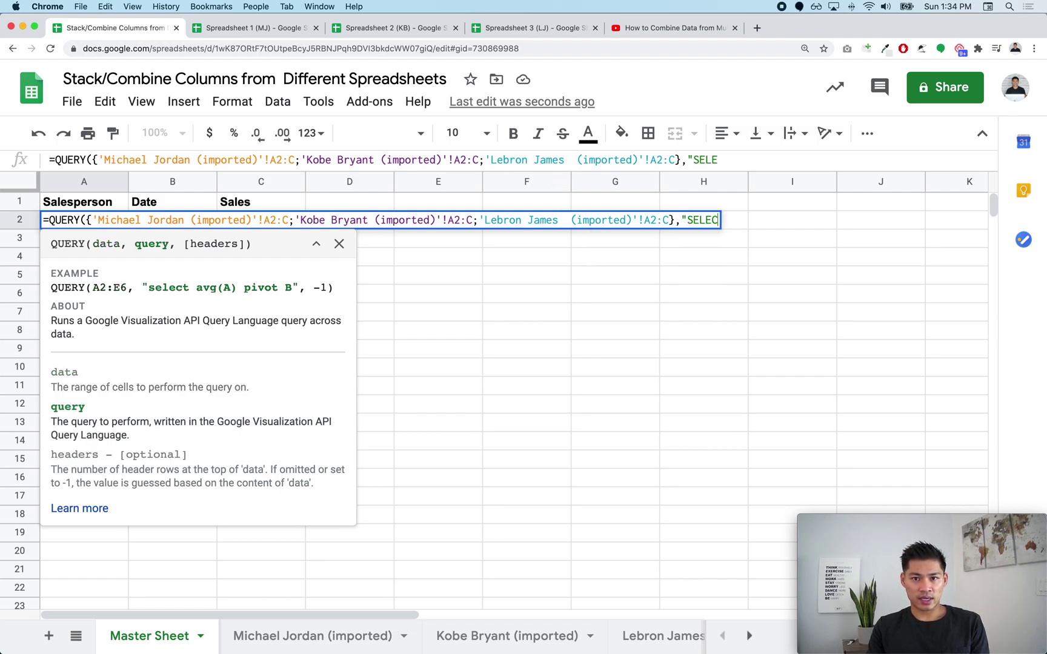
type("*")
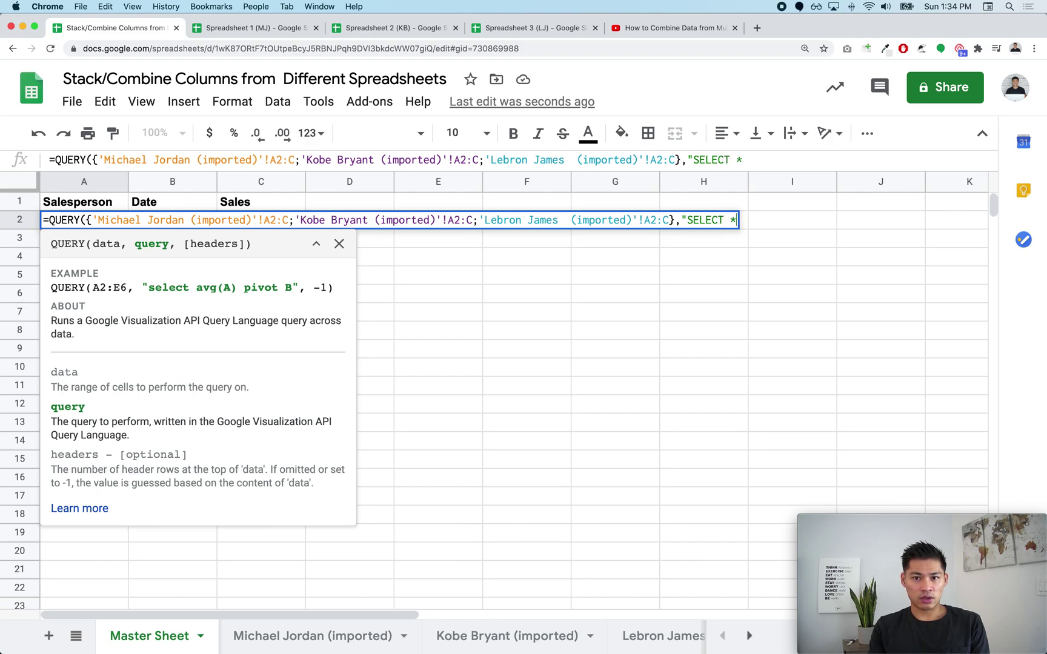
type(" Where")
key("BackSpace")
key("BackSpace")
key("BackSpace")
key("BackSpace")
key("BackSpace")
key("BackSpace")
key("BackSpace")
key("BackSpace")
key("BackSpace")
key("BackSpace")
key("BackSpace")
key("BackSpace")
key("BackSpace")
key("BackSpace")
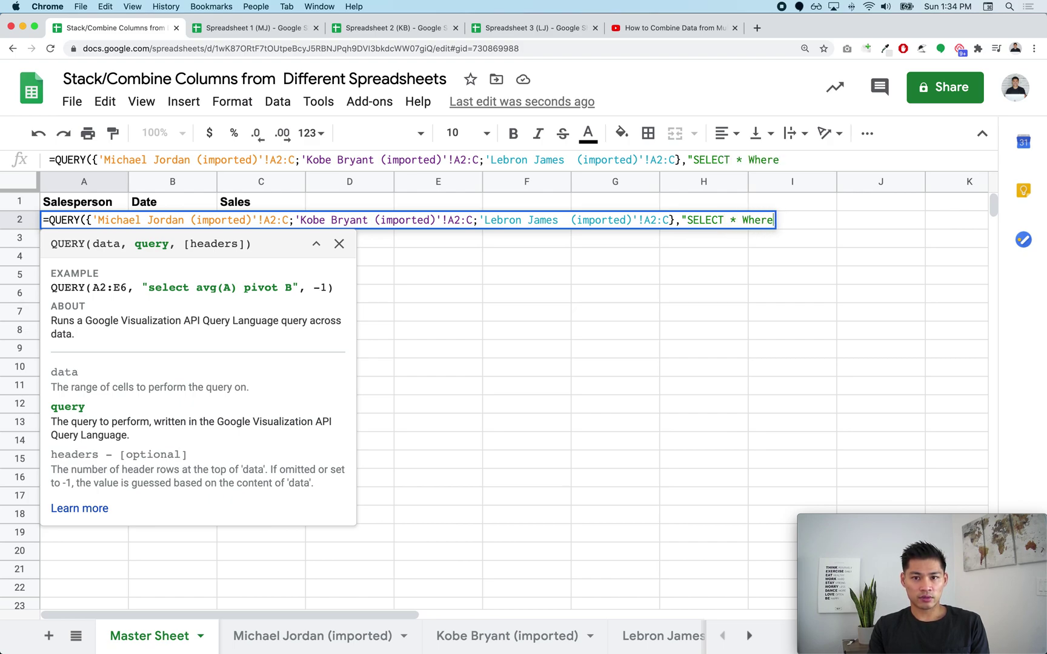
type("select")
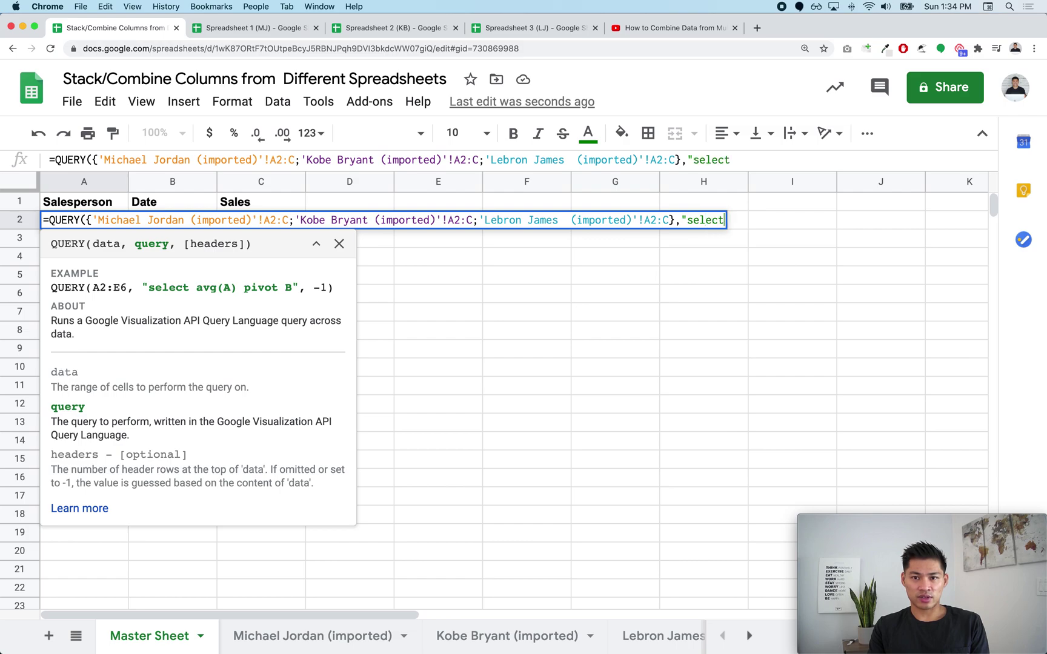
type(" * where")
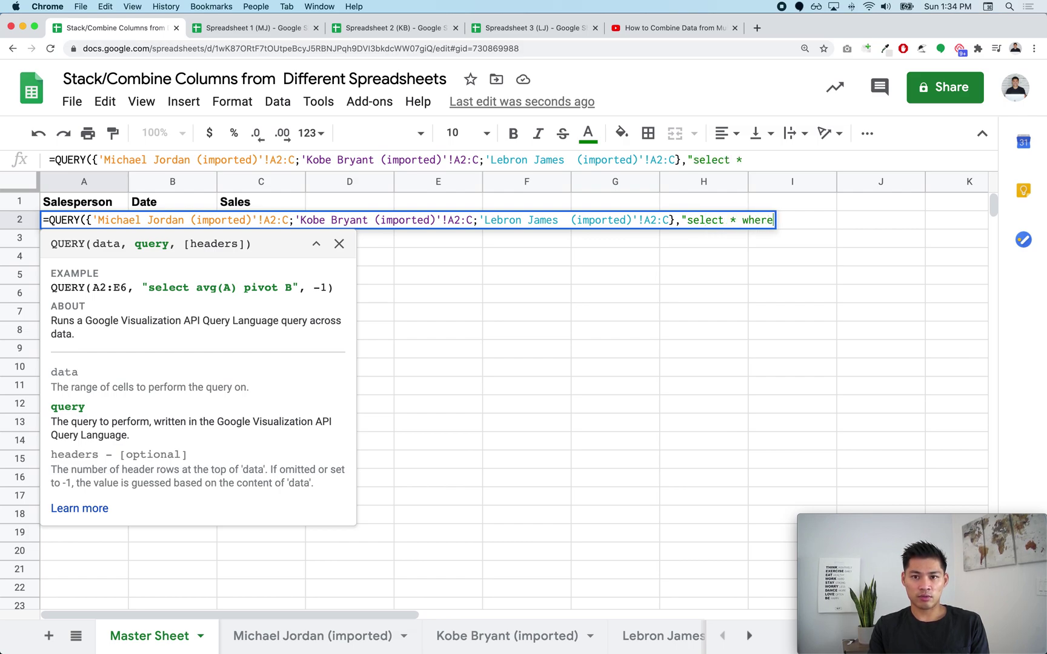
type(" Col1")
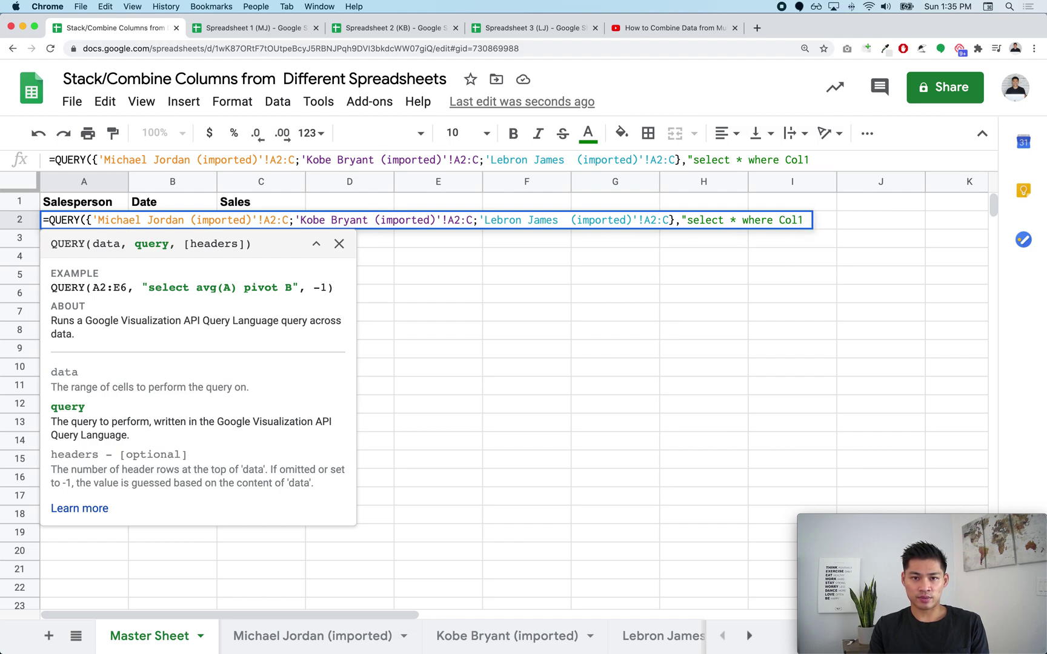
type("i")
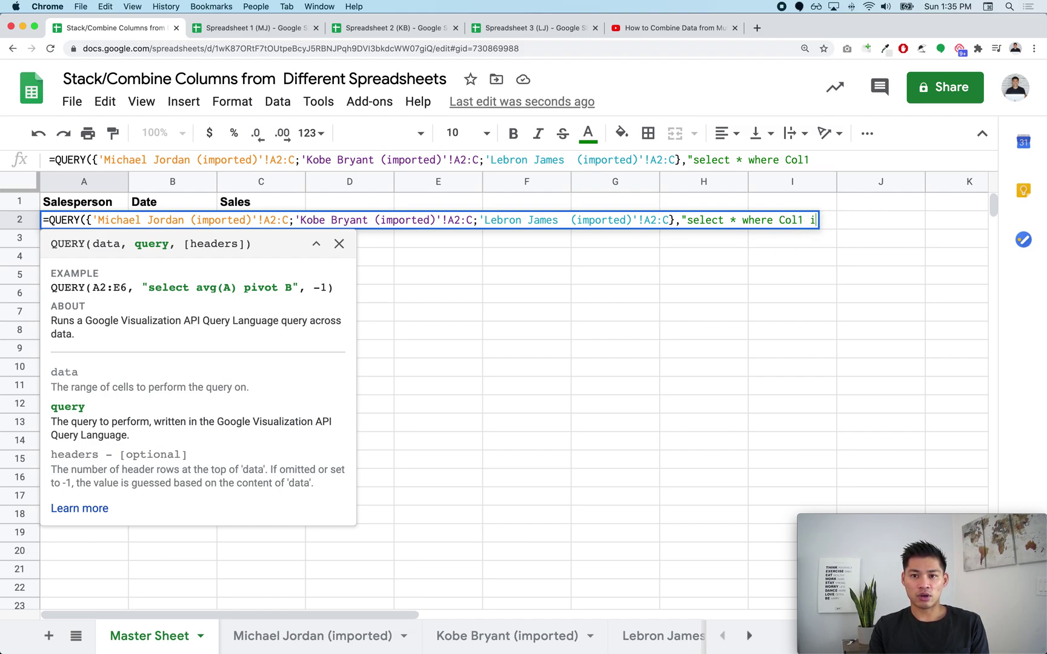
type("s not null\"")
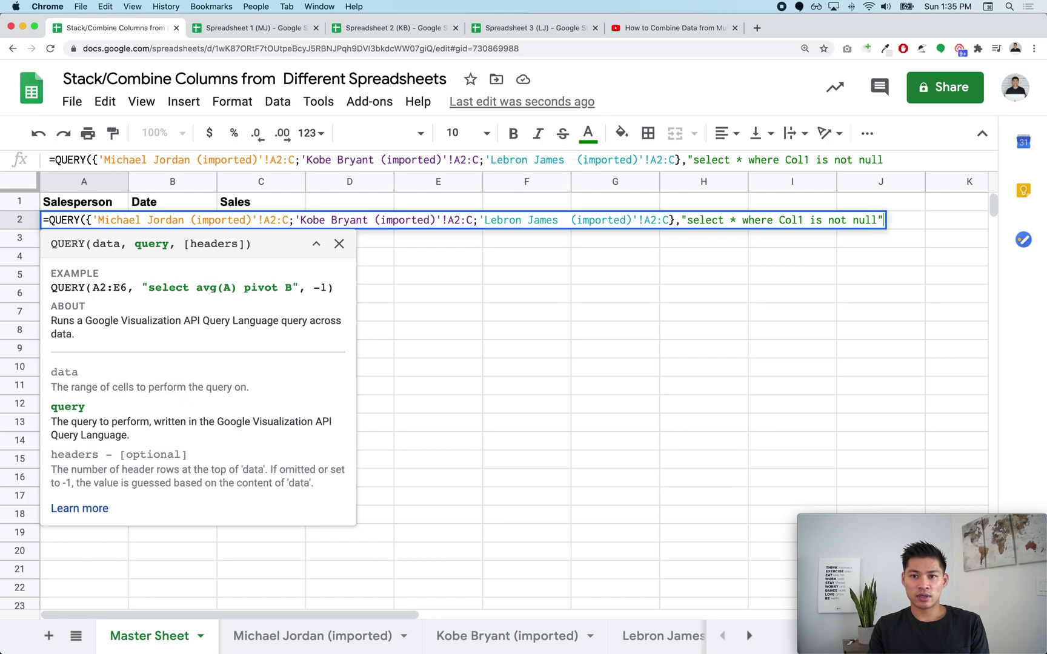
type(")")
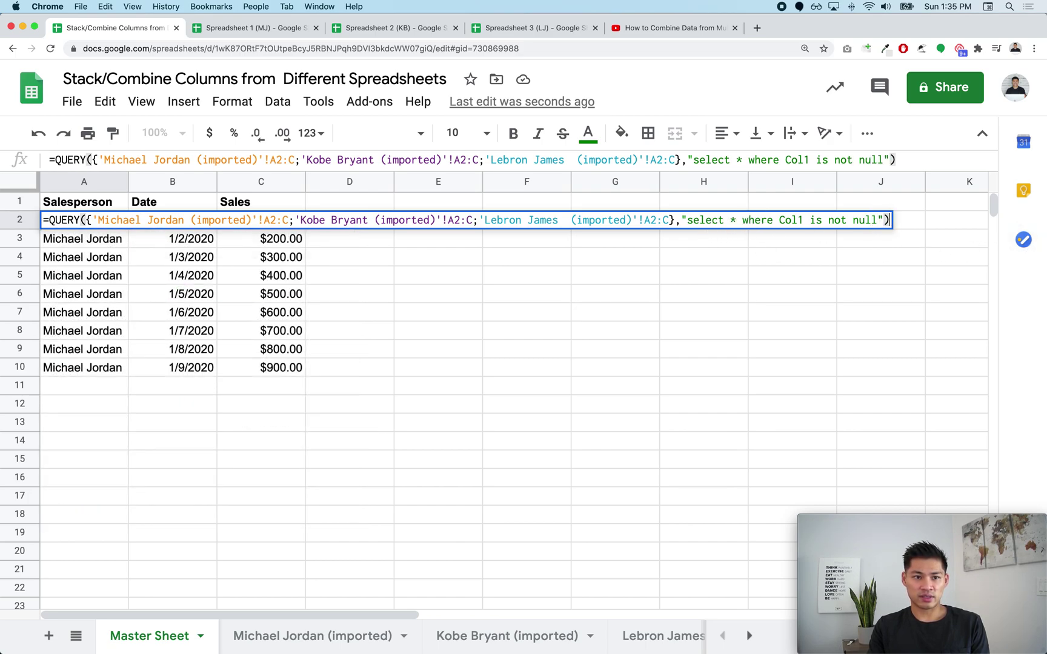
key("Return")
Inspect the QUERY formula in A2 and leave it unchanged.
scroll(244, 302, "down", 3)
scroll(243, 302, "up", 3)
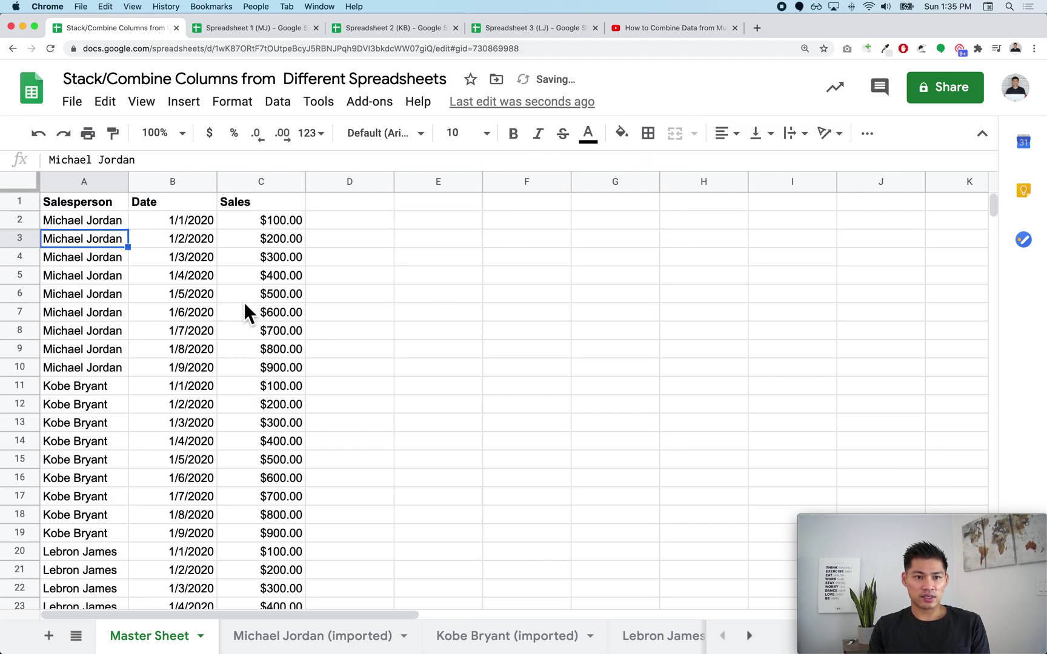
left_click(112, 208)
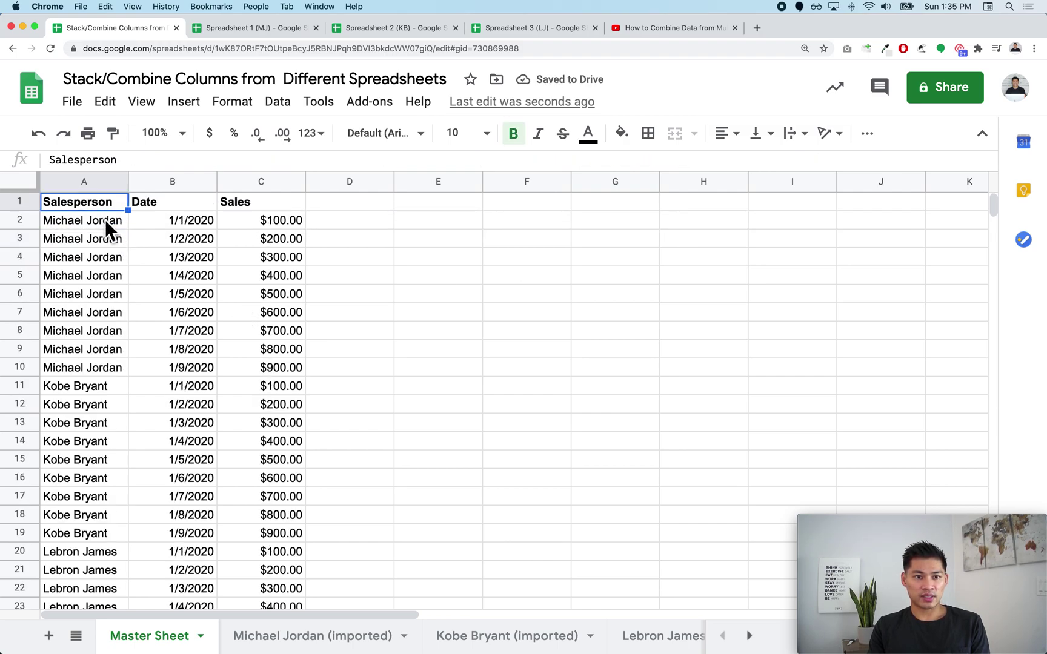
left_click(105, 219)
double_click(104, 220)
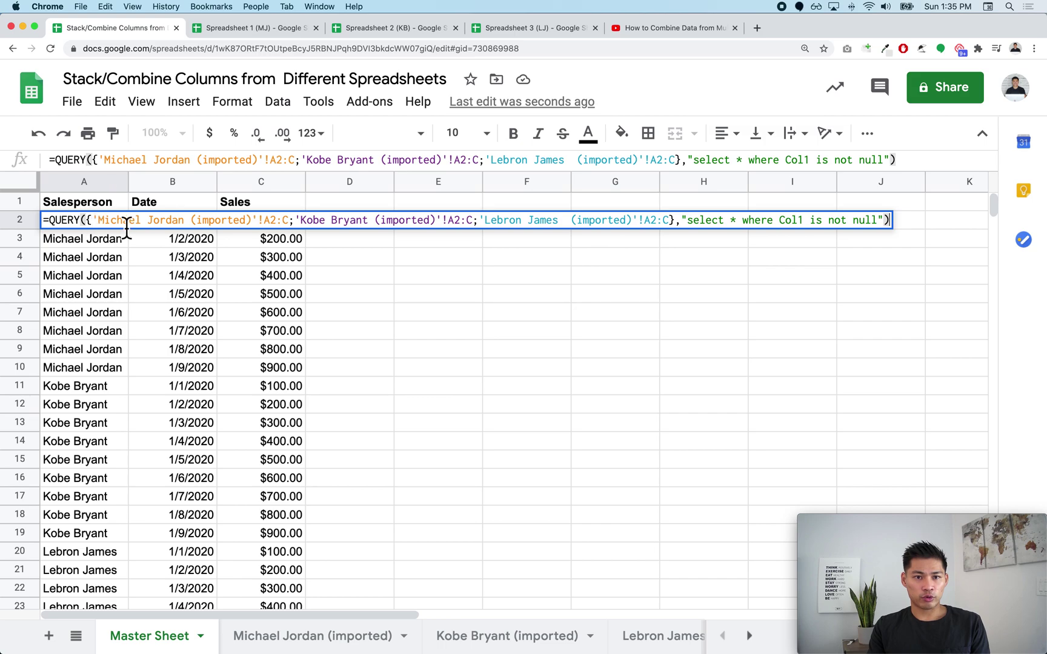
double_click(735, 224)
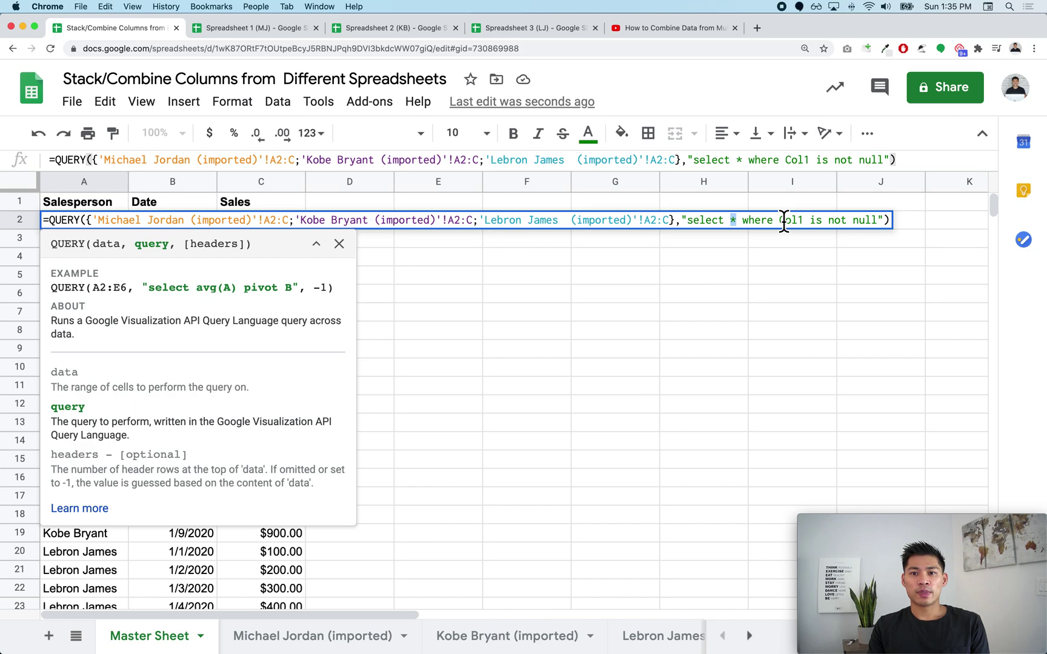
key("Escape")
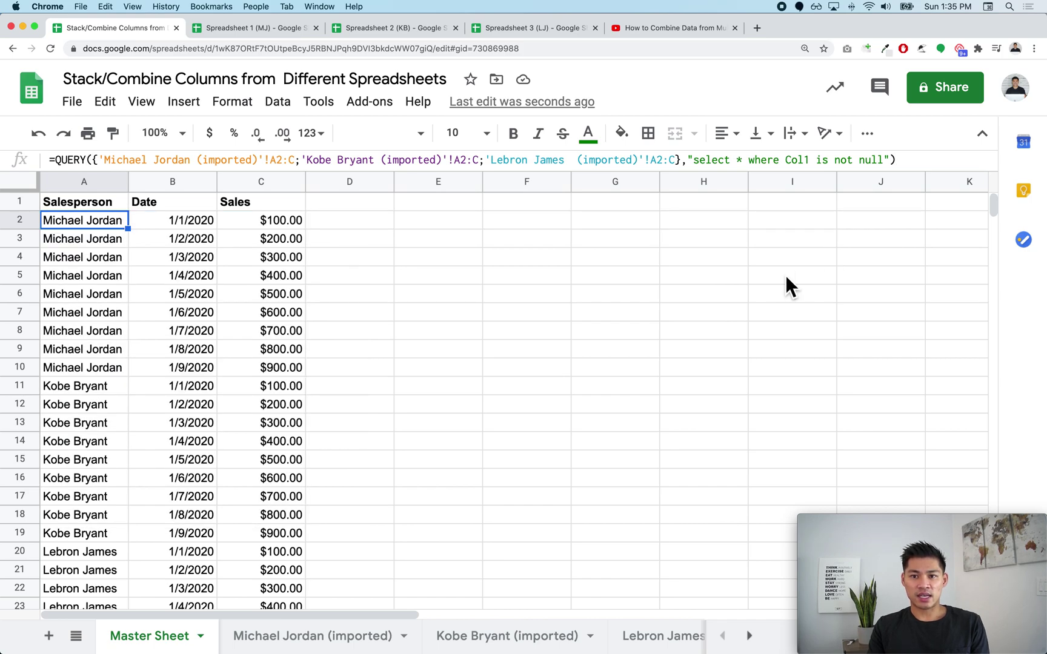
Open the Michael Jordan (imported) sheet and select a name cell.
left_click(338, 644)
left_click(338, 643)
left_click(154, 329)
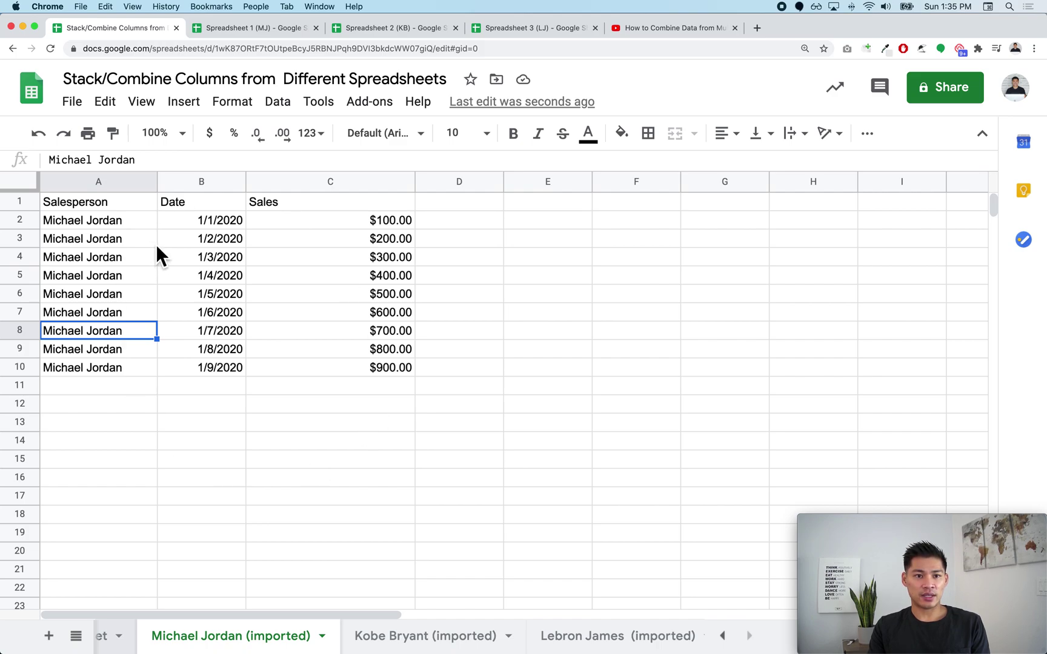
Highlight the names, dates and sales ranges on the Michael Jordan (imported) sheet.
left_click(191, 227)
left_click_drag(206, 258, 220, 334)
left_click_drag(330, 257, 312, 368)
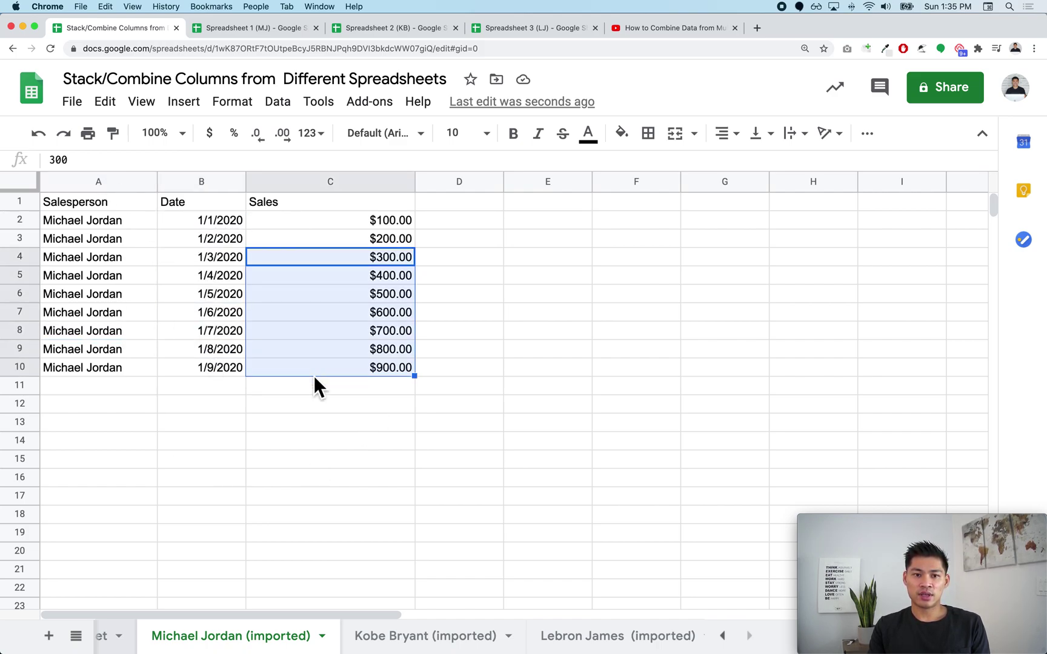
left_click_drag(127, 219, 142, 373)
left_click_drag(119, 201, 130, 444)
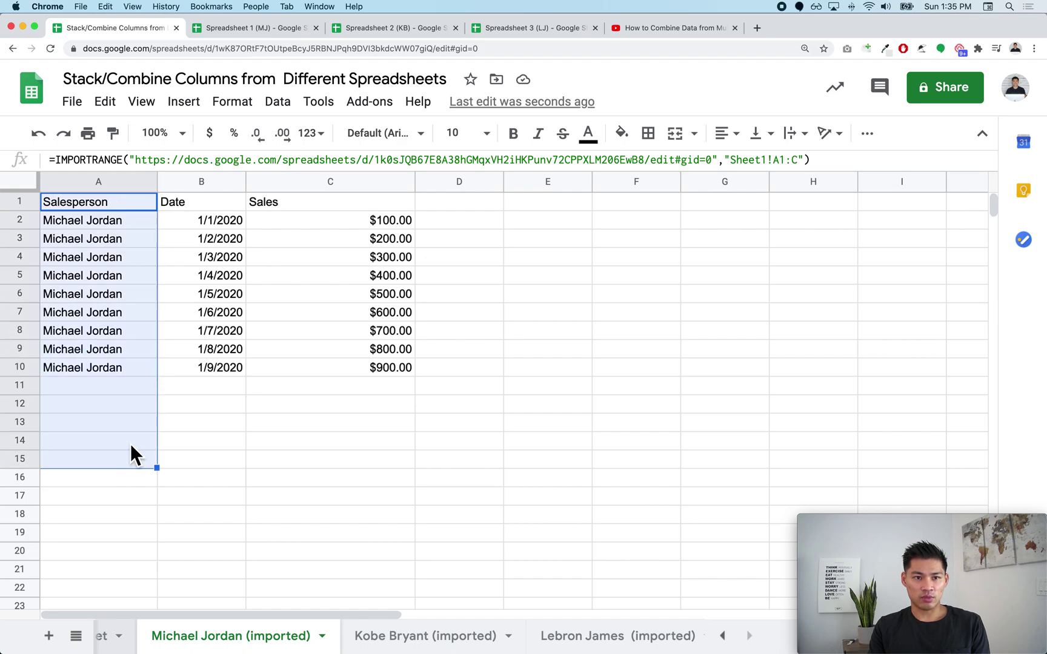
left_click_drag(200, 220, 180, 374)
left_click(308, 275)
left_click_drag(99, 229, 290, 467)
Open the Kobe Bryant (imported) tab, then go to the Spreadsheet 1 (MJ) file.
left_click(225, 557)
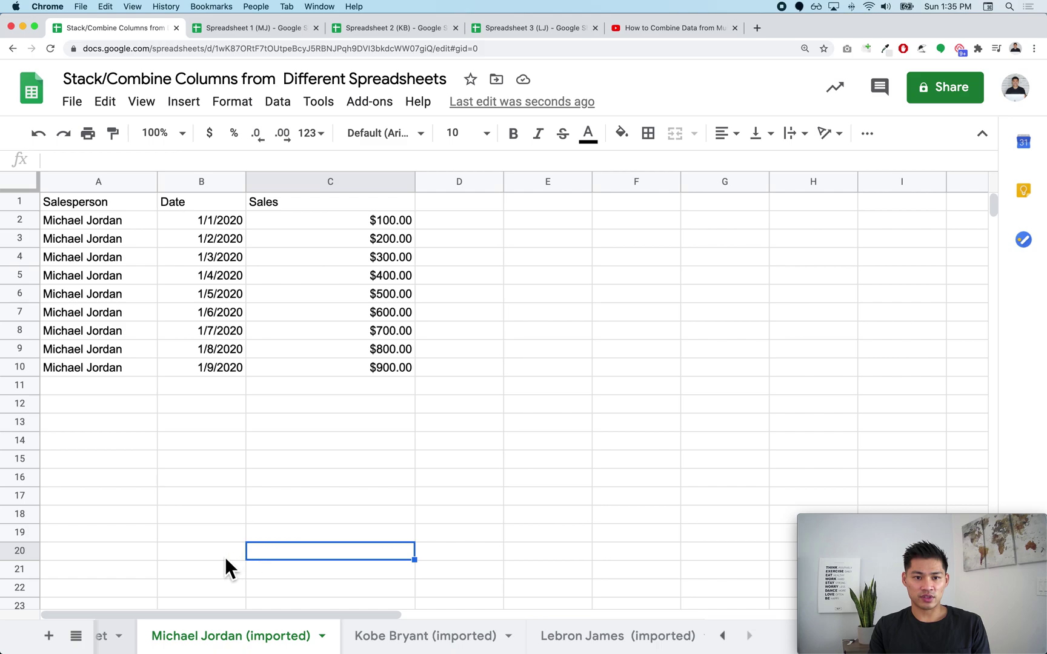
left_click(385, 638)
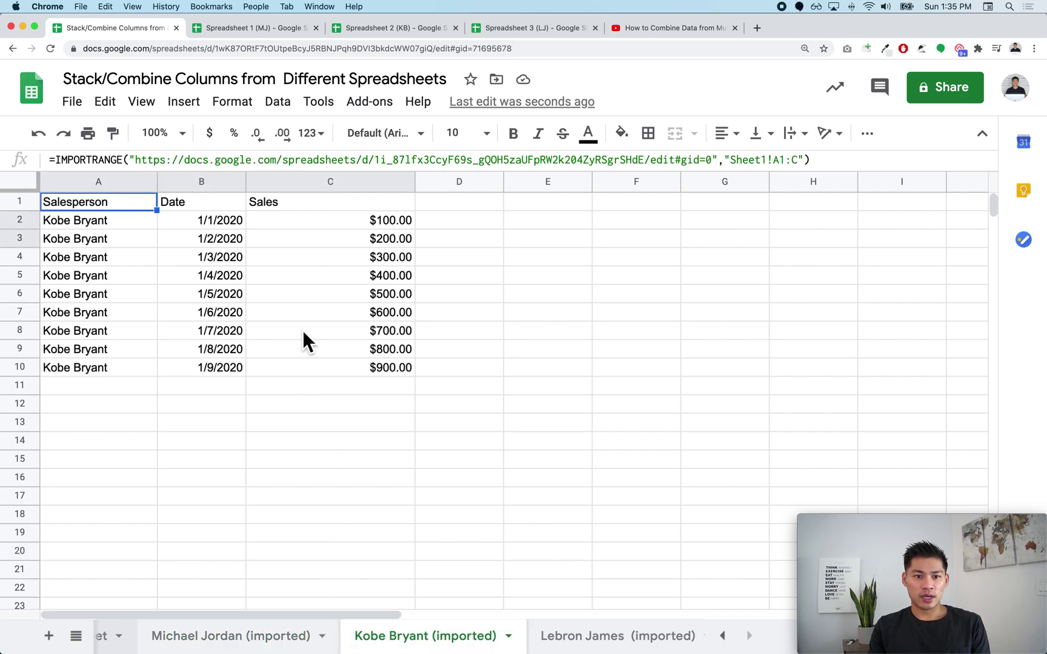
left_click(274, 29)
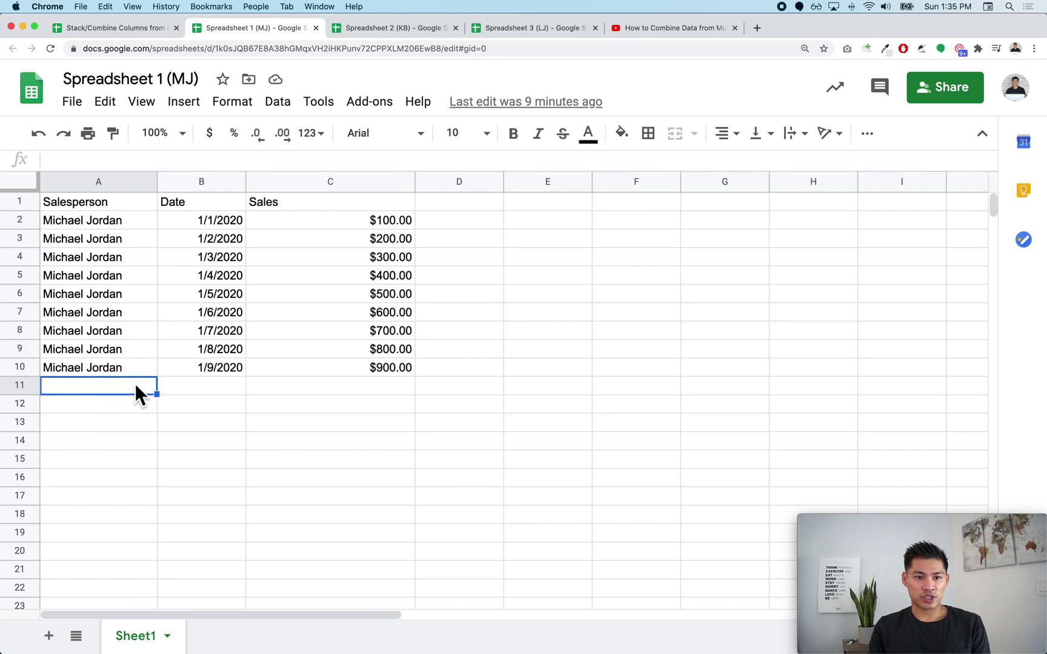
Fill row 10's date and sales down into row 11, leaving the name blank.
left_click(184, 395)
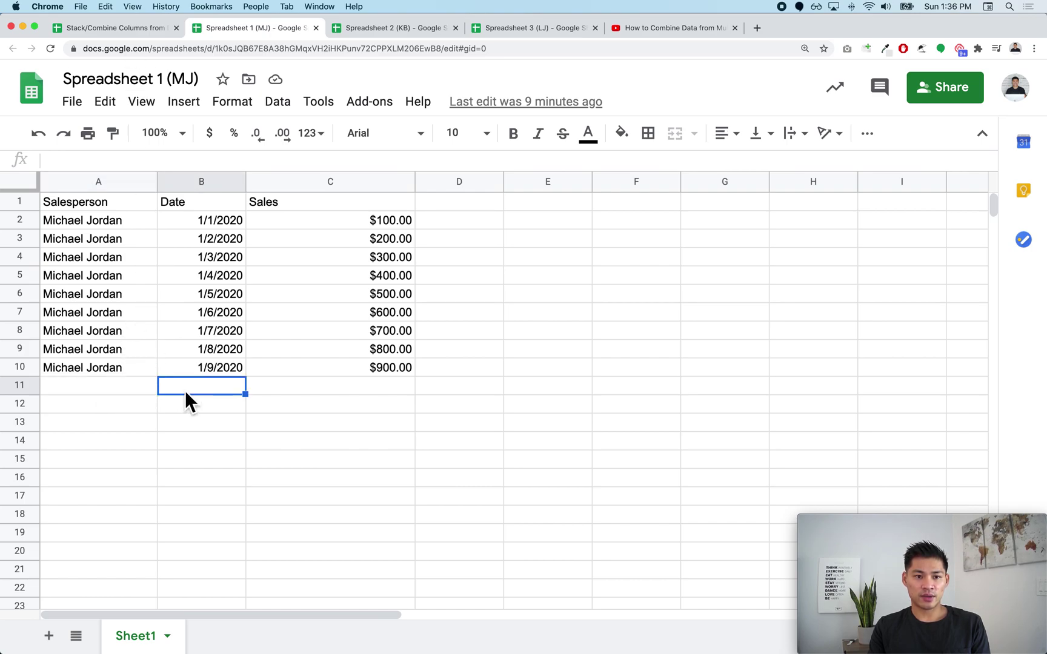
left_click_drag(225, 370, 277, 372)
left_click(279, 390, "shift")
key("super+d")
left_click(114, 403)
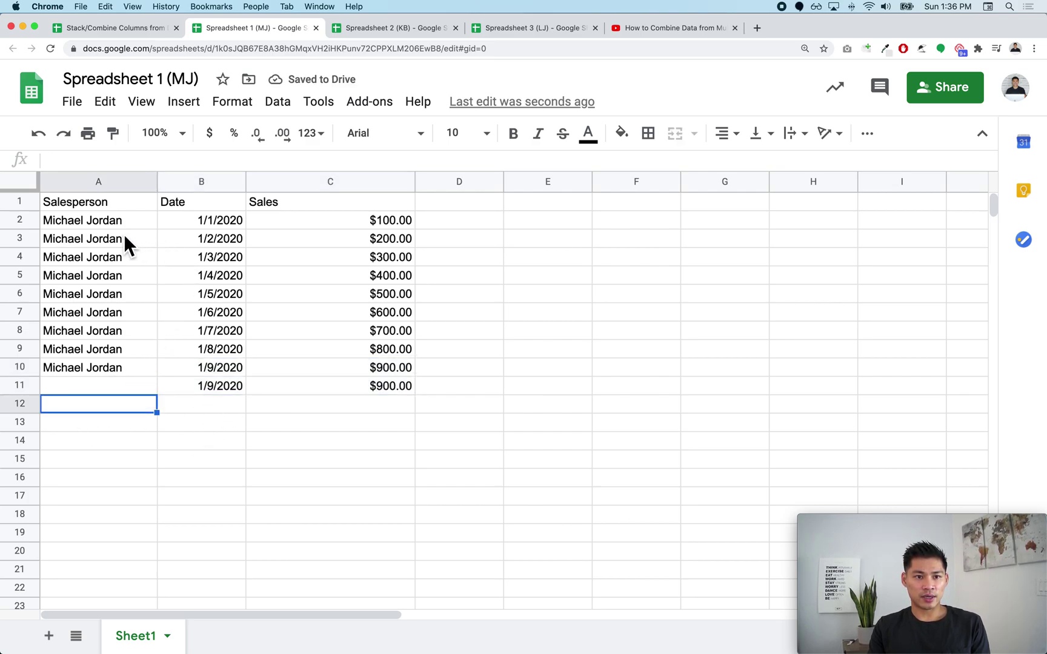
left_click_drag(125, 225, 128, 390)
left_click(125, 388)
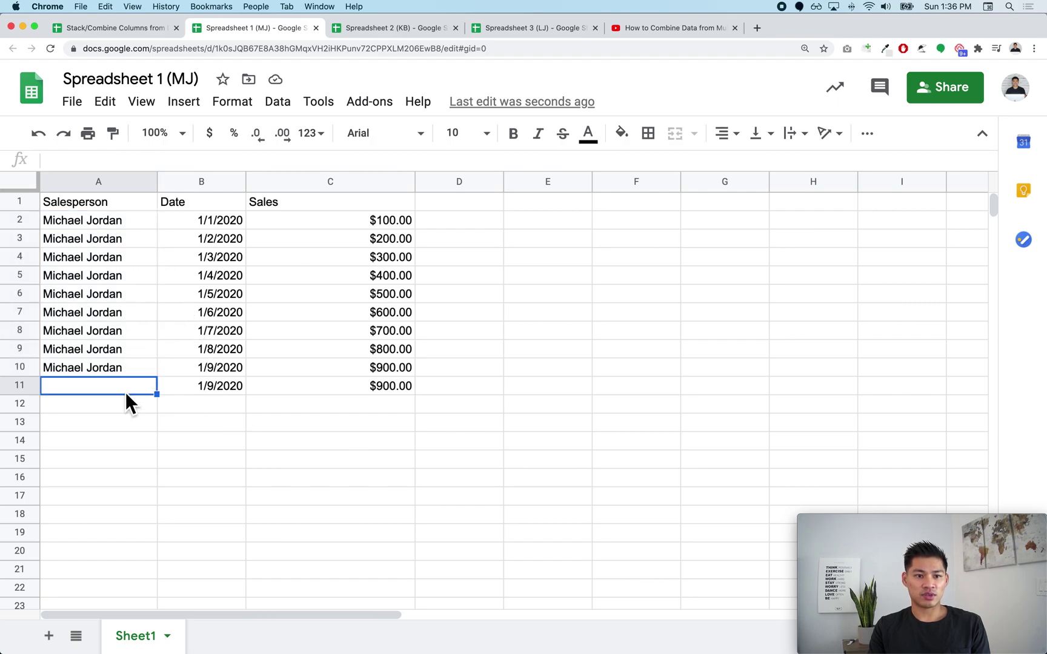
Set the new row's sales in C11 to 20000, shown as $200,000.00.
left_click(141, 28)
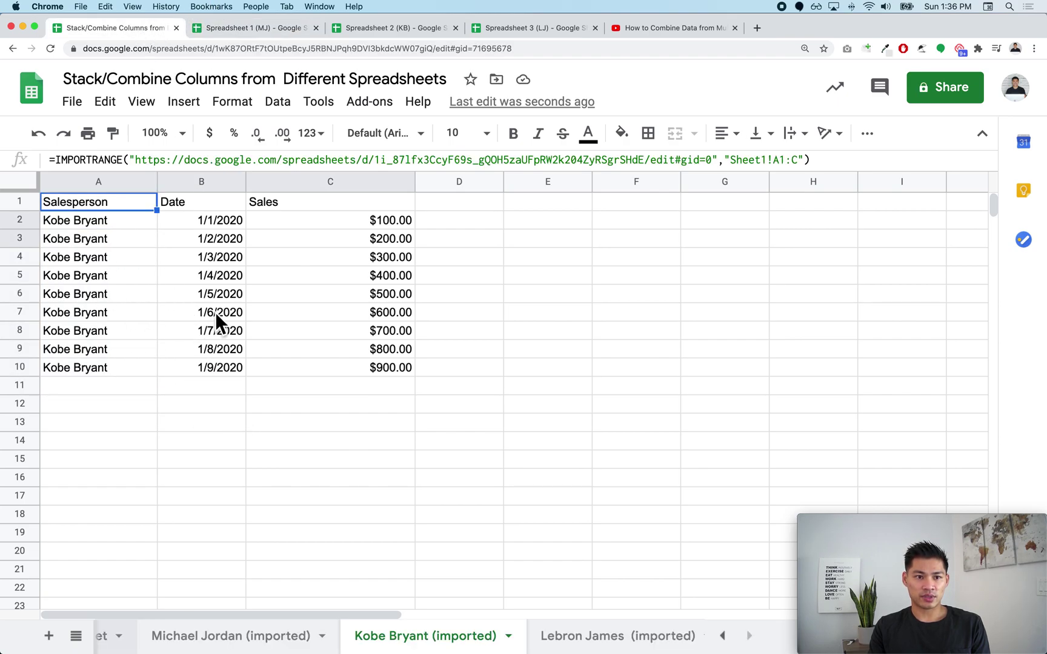
left_click(278, 28)
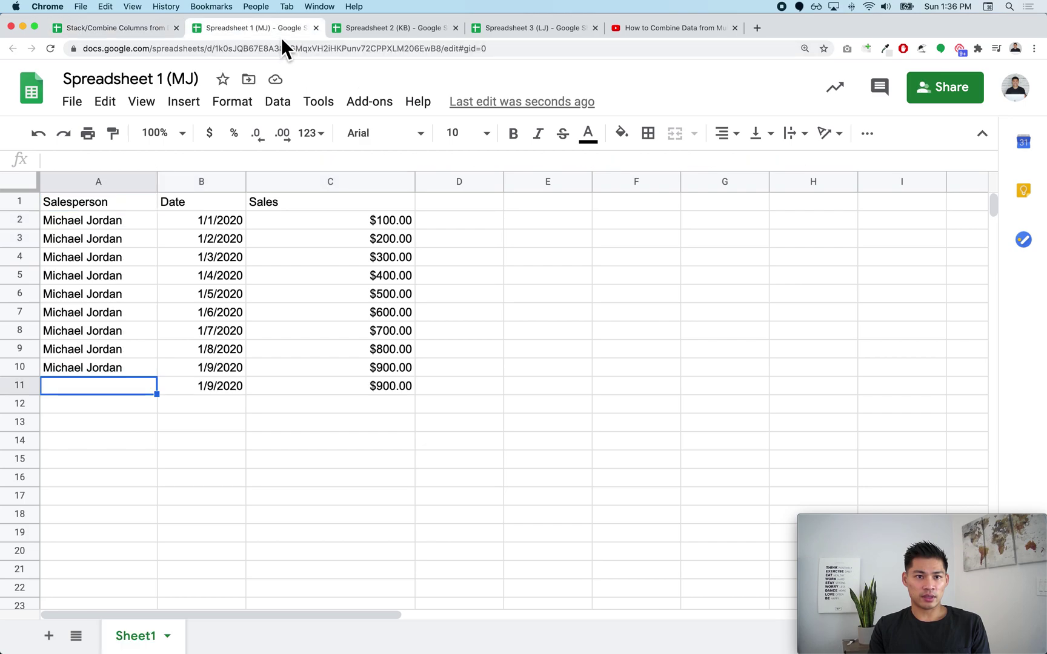
left_click(386, 397)
type("20000")
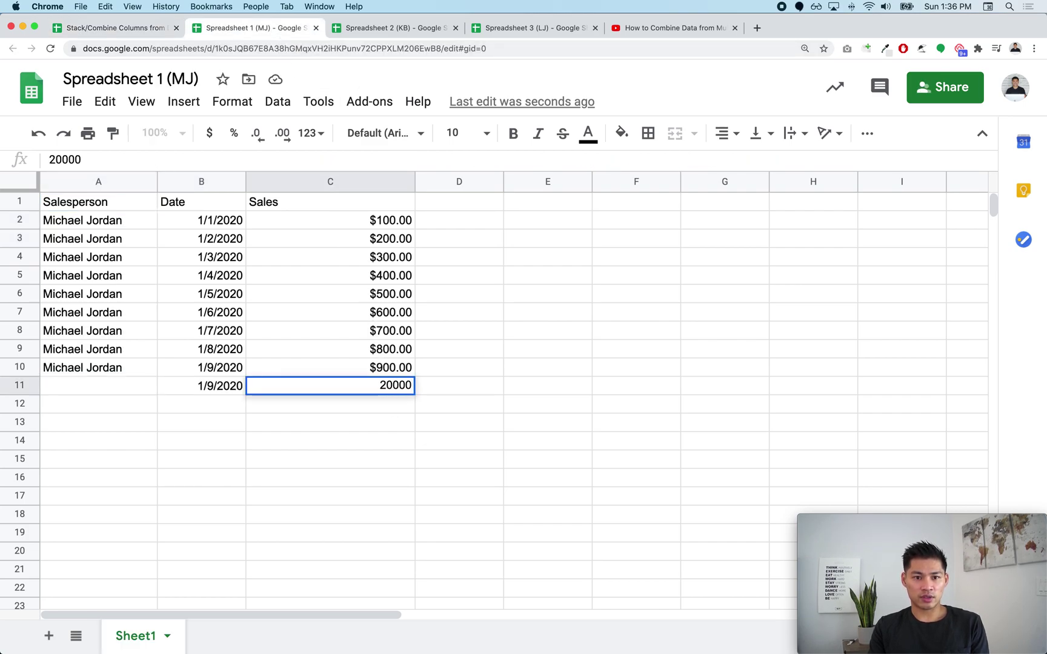
key("Return")
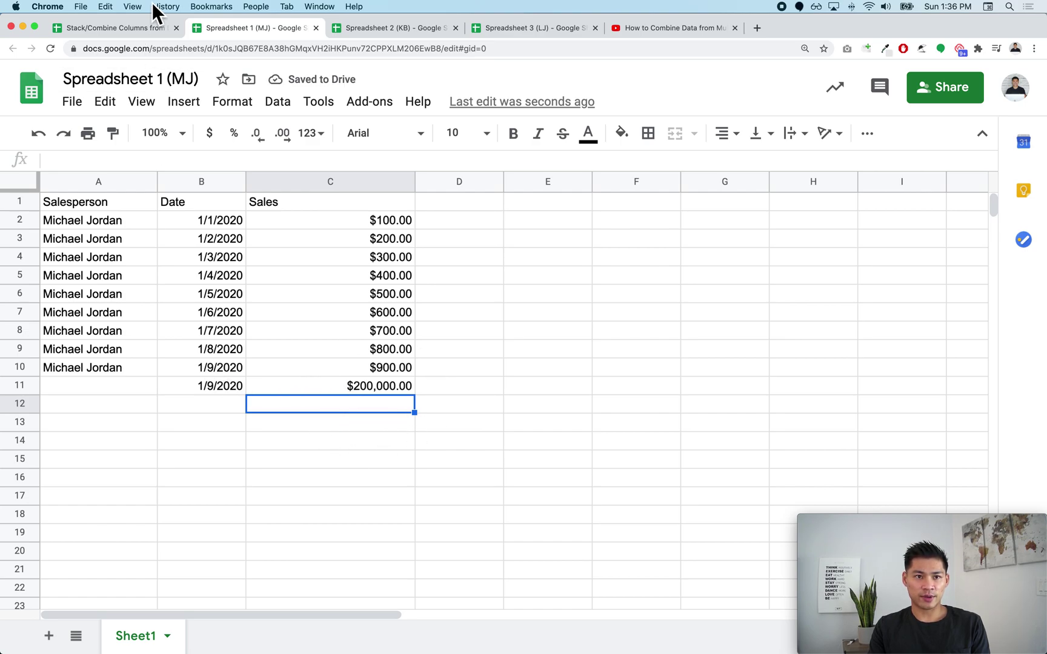
Check the combined file's Master Sheet, then return to Spreadsheet 1 (MJ).
left_click(130, 30)
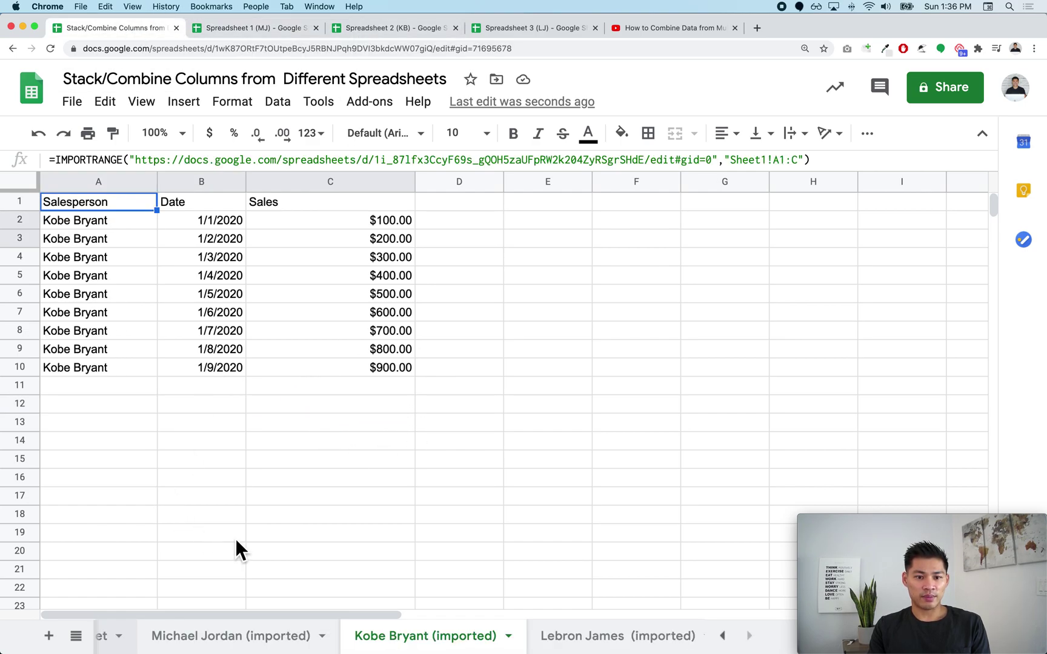
scroll(248, 646, "left", 1)
left_click(167, 639)
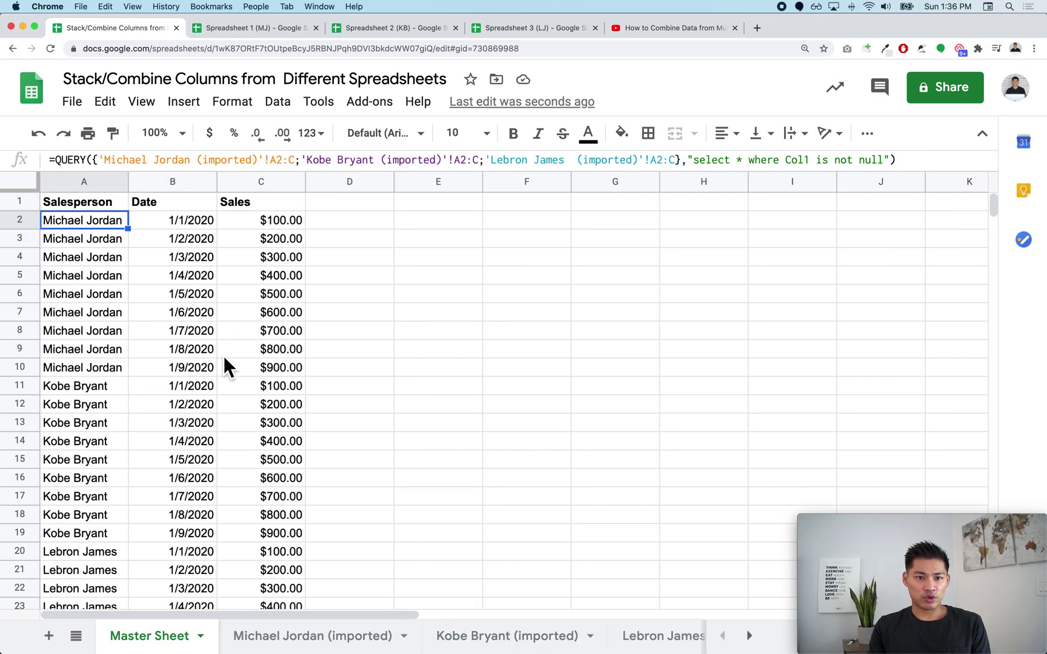
left_click(261, 27)
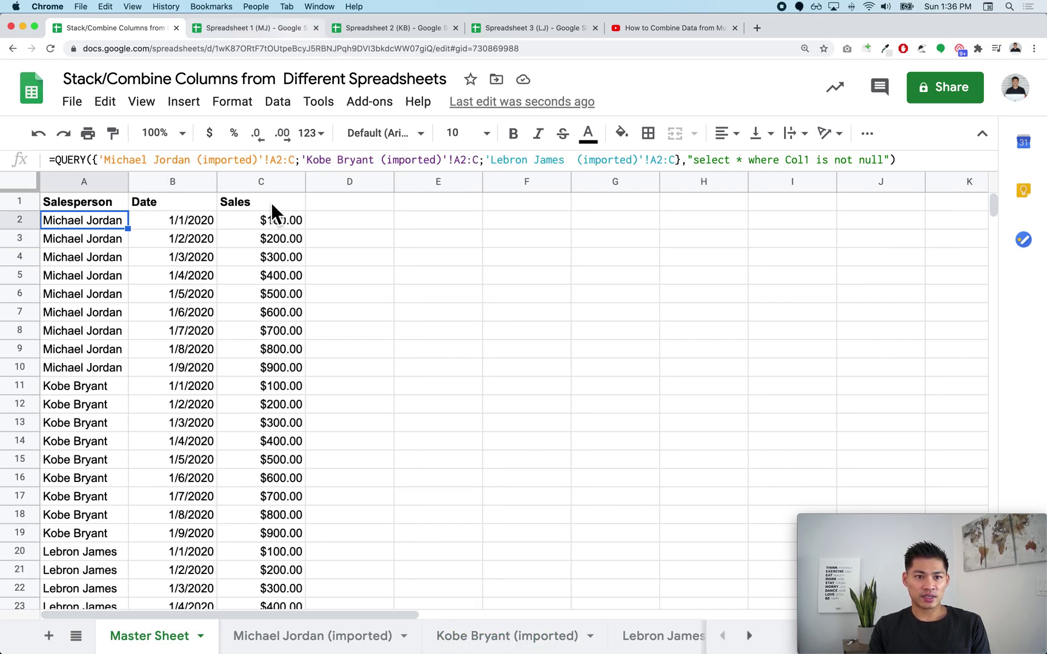
Enter Michael Jordan in A11 and fill A10's format down into it.
left_click(112, 385)
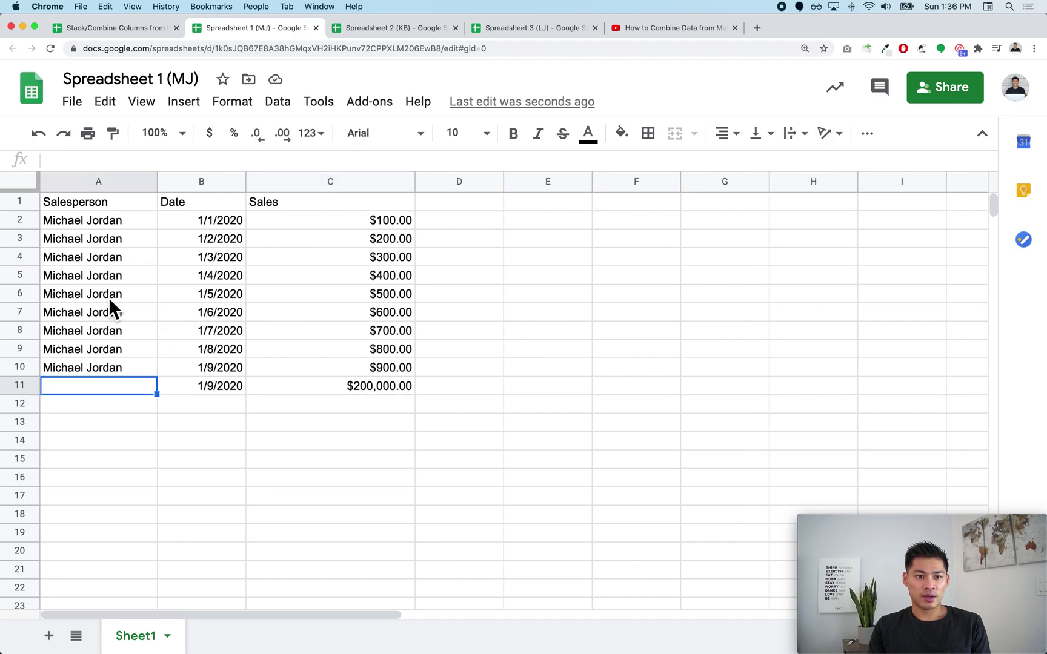
type("Michael Jordan")
key("Return")
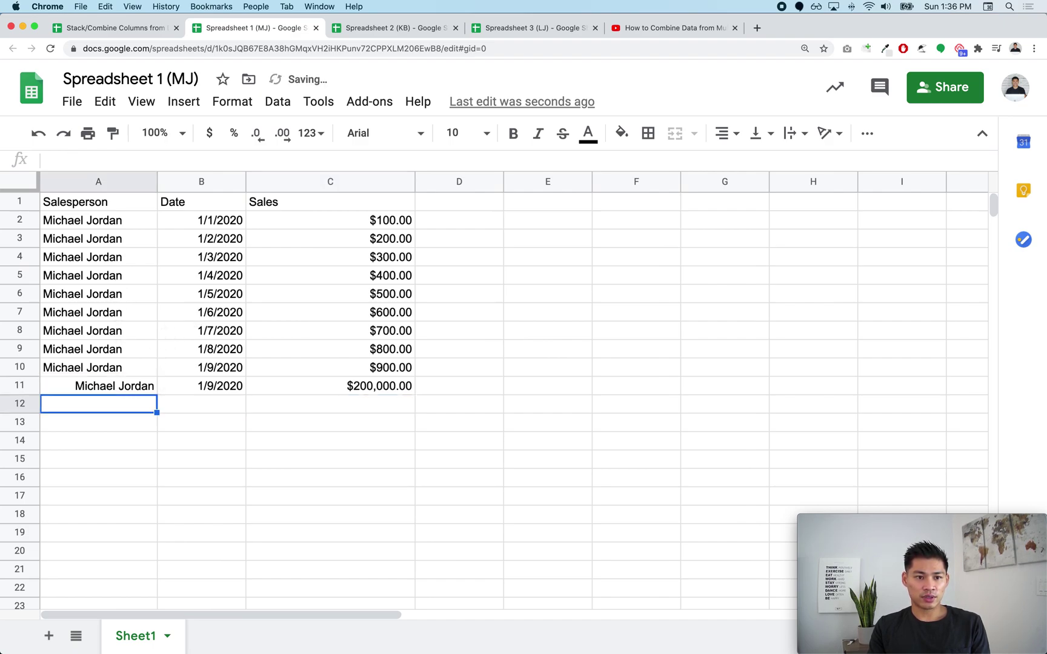
left_click(120, 384)
left_click(119, 368)
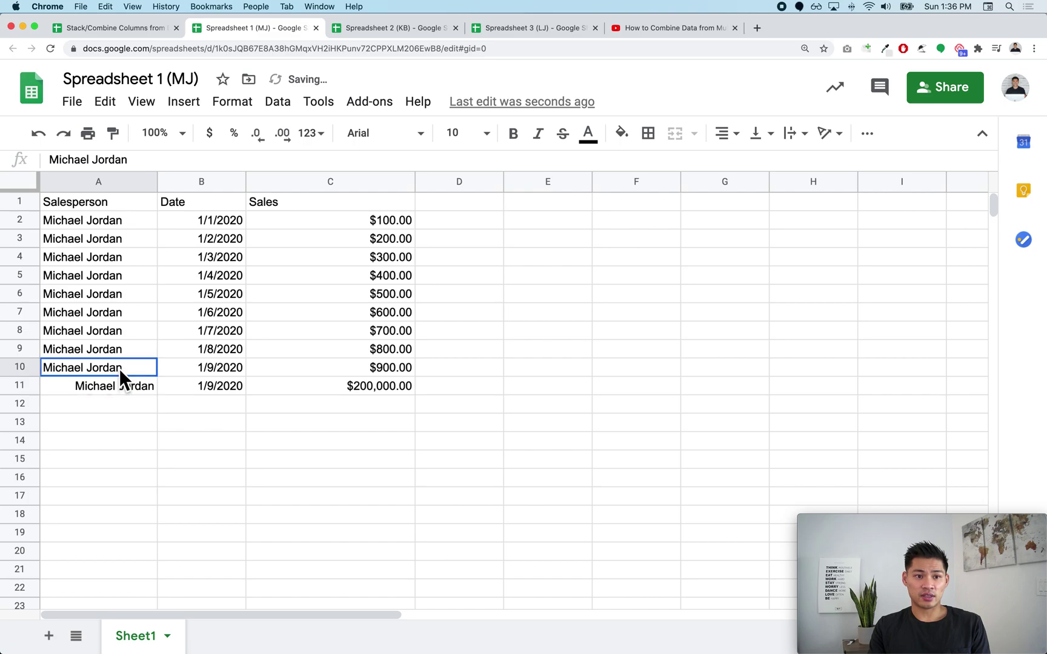
left_click(120, 381, "shift")
key("super+d")
left_click(127, 426)
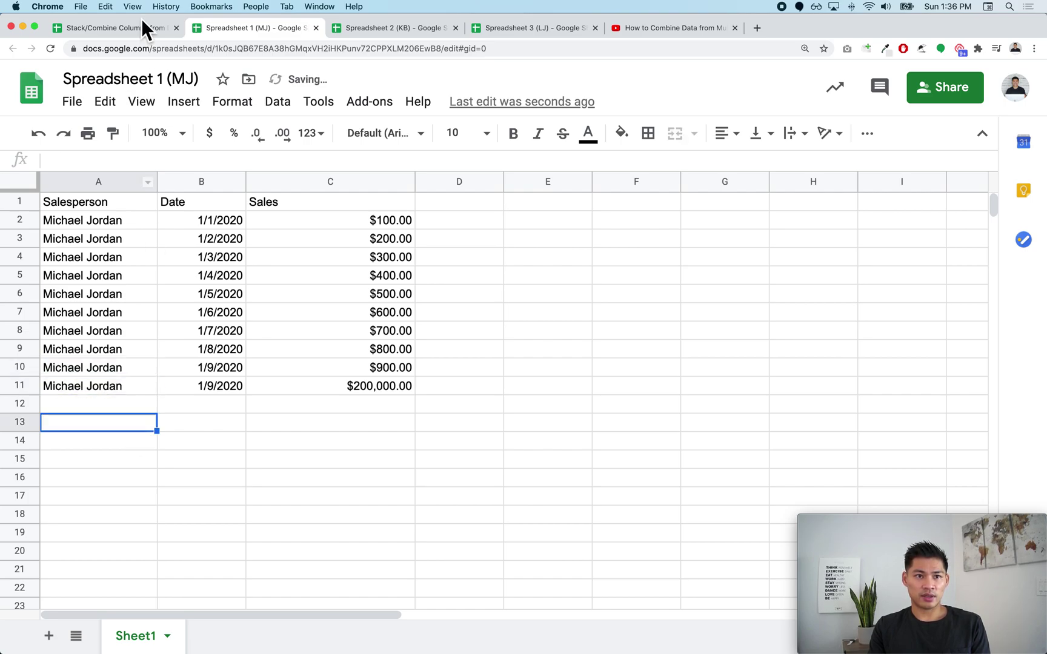
Confirm the $200,000.00 row now appears on the Master Sheet.
left_click(140, 26)
scroll(177, 415, "down", 1)
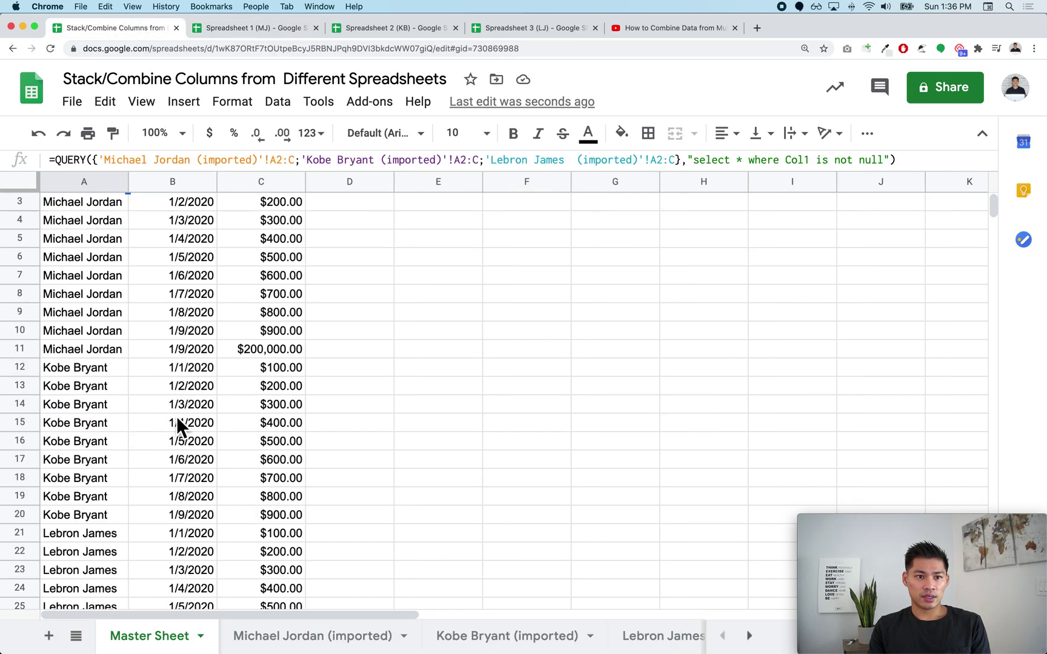
left_click(237, 354)
scroll(280, 353, "up", 1)
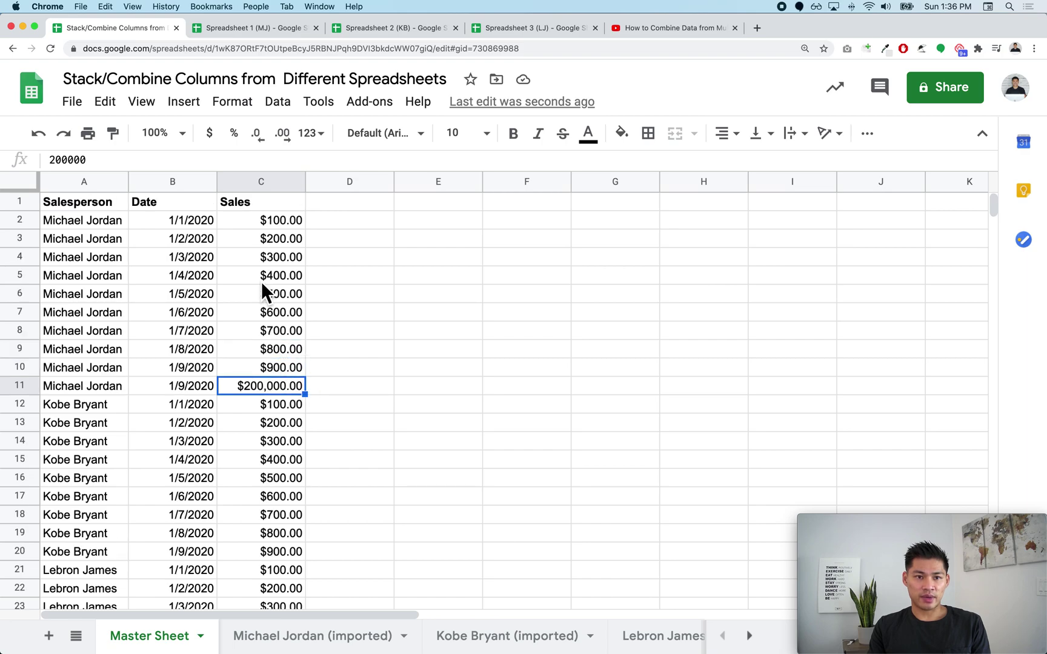
Delete A11's name in Spreadsheet 1 (MJ) and confirm Master Sheet row 11 starts Kobe Bryant's data.
left_click(273, 28)
left_click(117, 390)
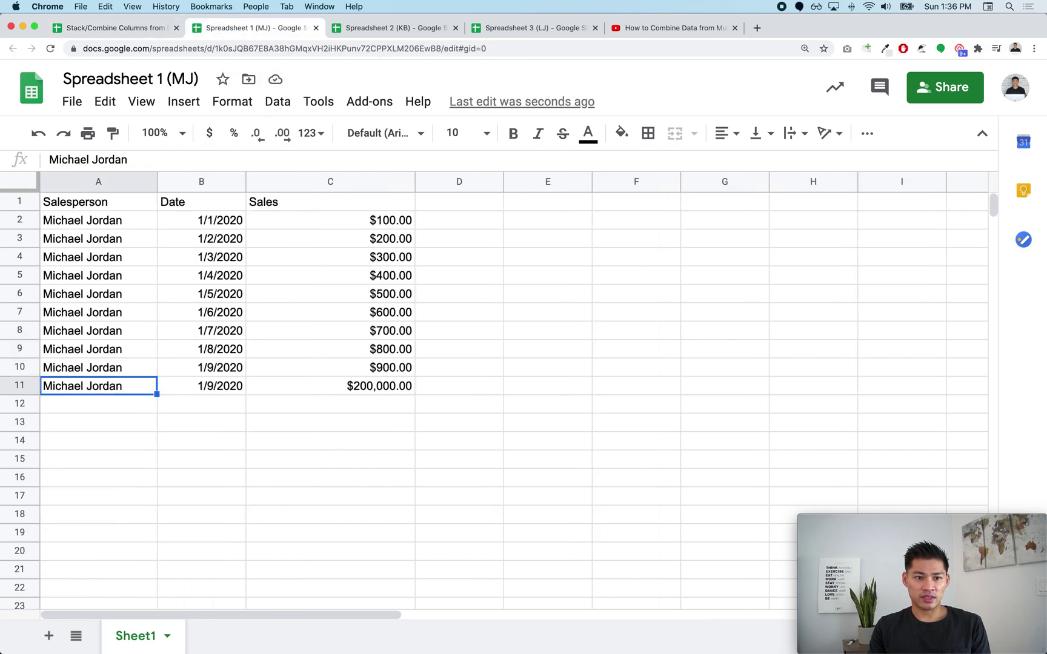
key("Delete")
left_click(154, 30)
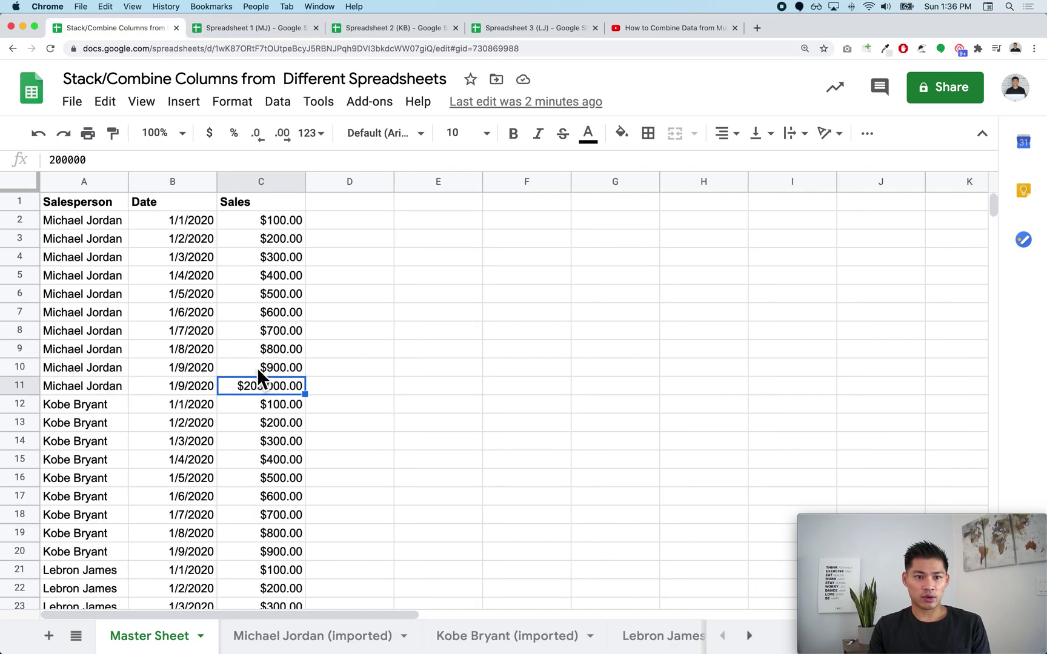
left_click(136, 409)
left_click(115, 392)
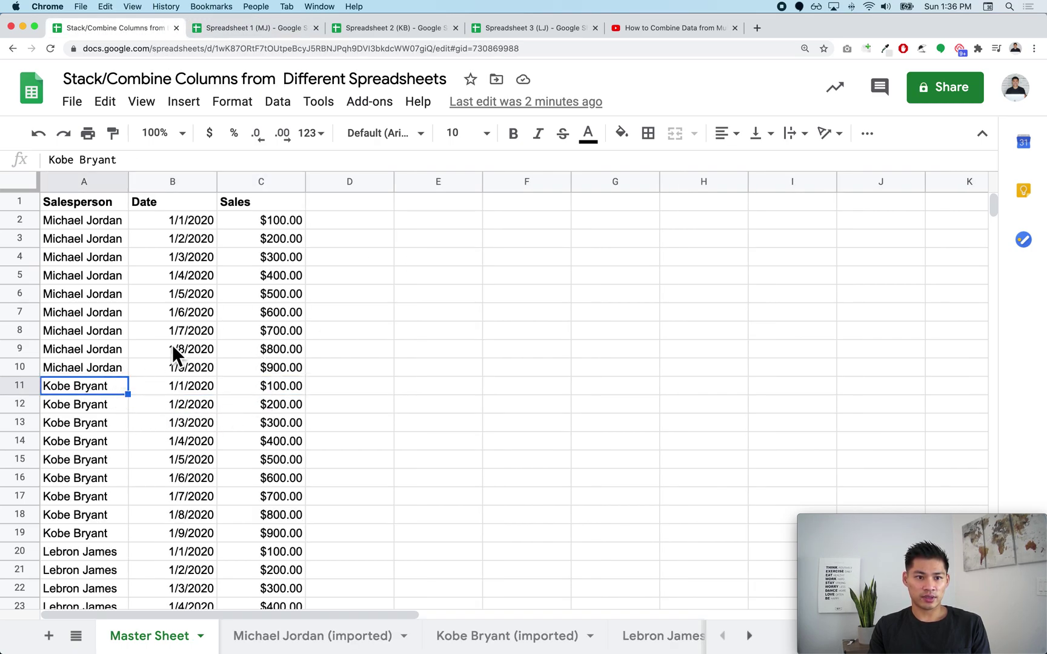
left_click(108, 202)
left_click(108, 215)
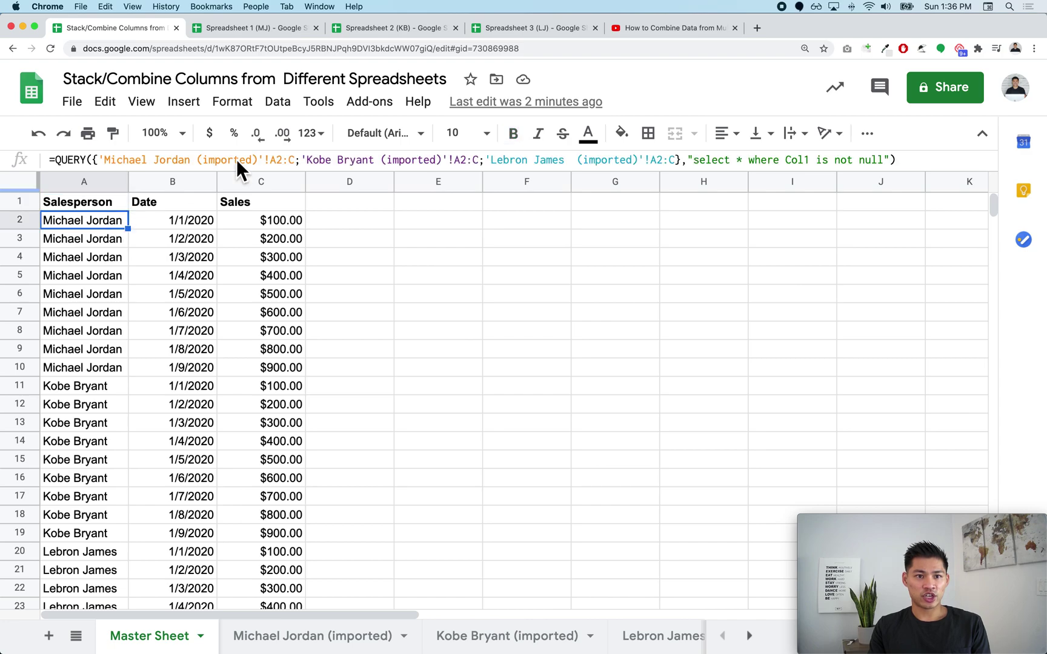
left_click(812, 169)
key("BackSpace")
type("2")
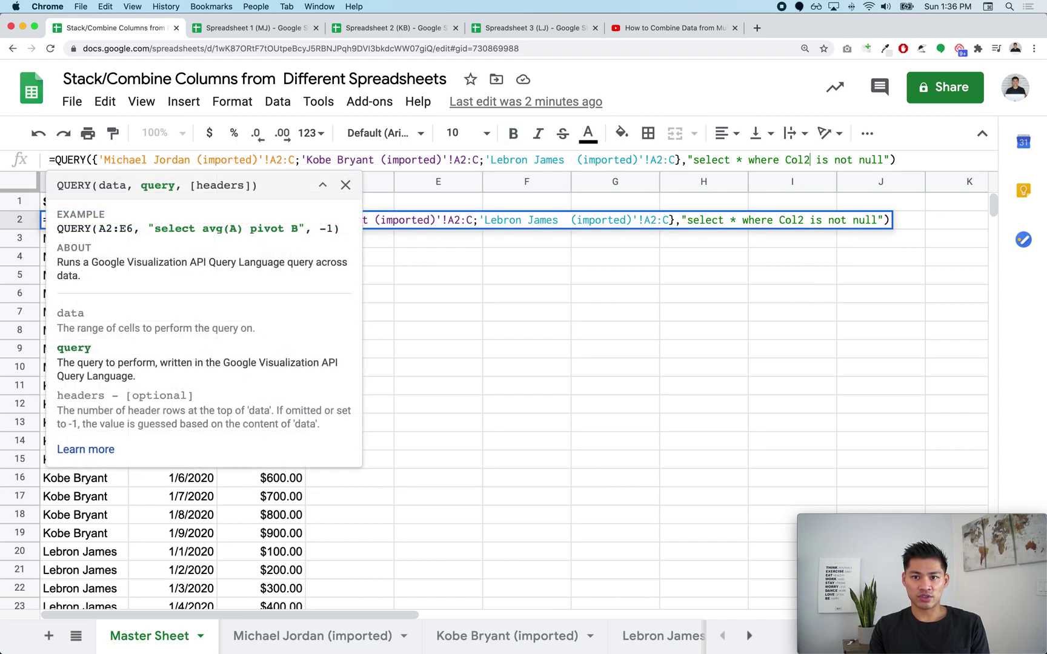
key("Return")
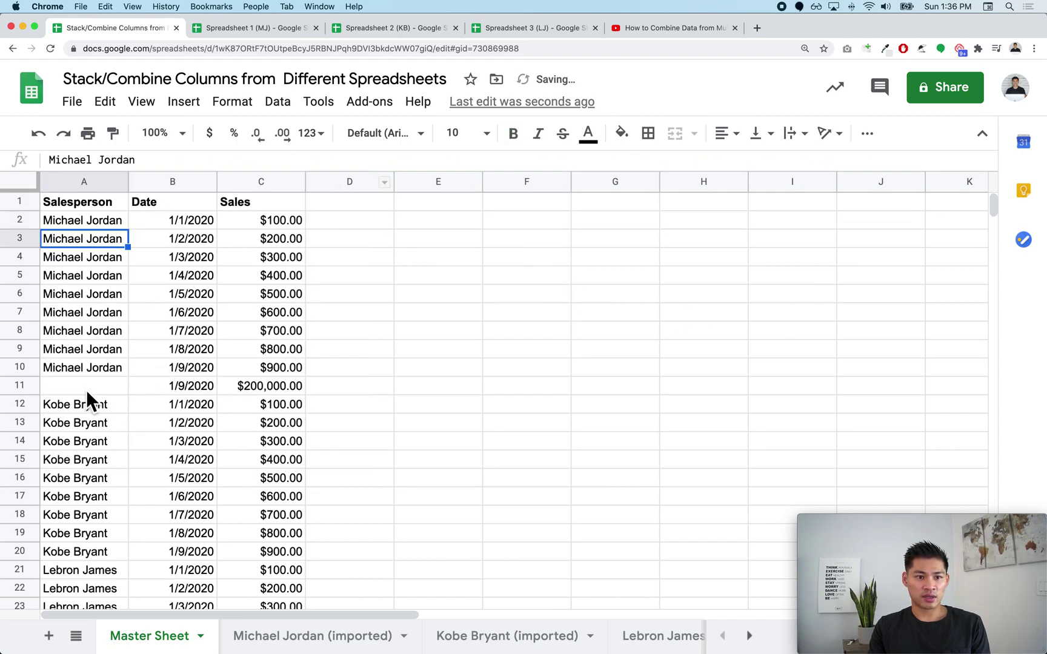
left_click(86, 390)
left_click_drag(193, 220, 194, 474)
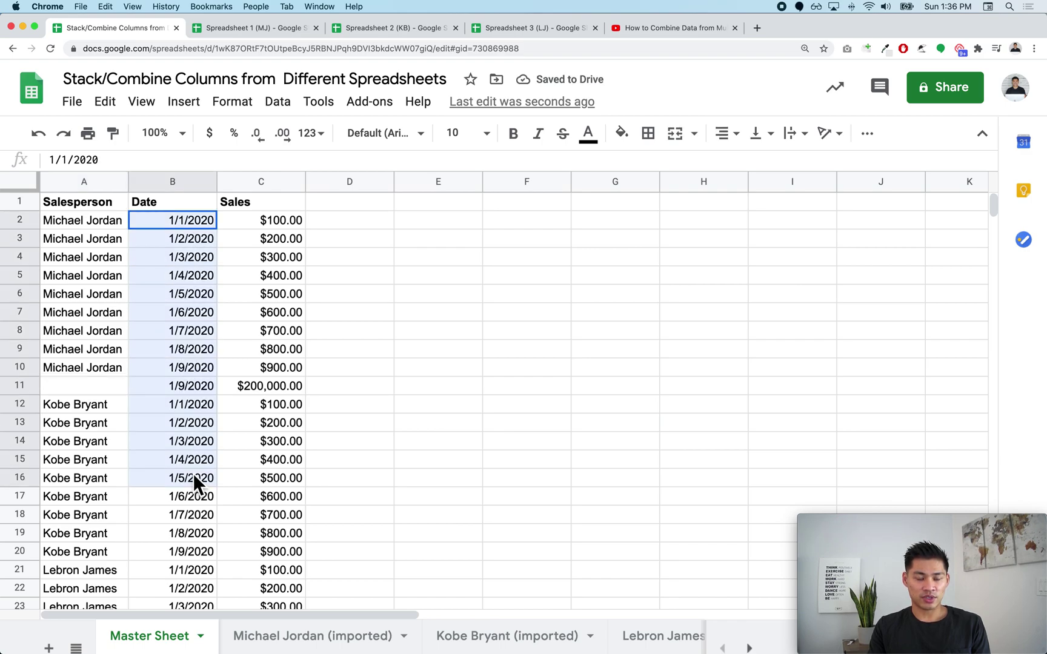
left_click(103, 208)
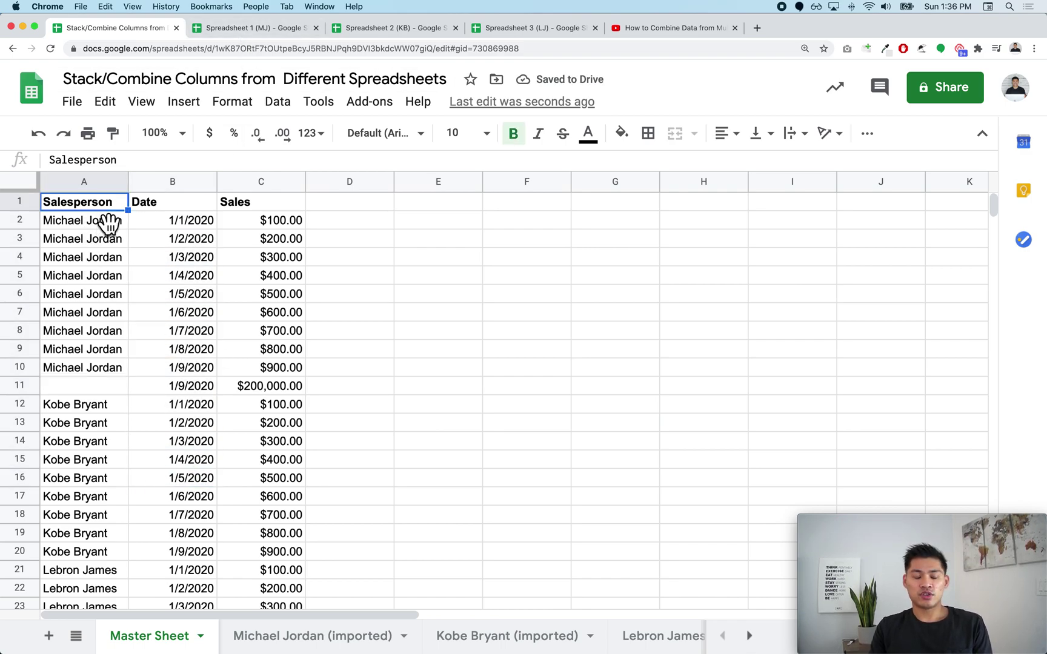
left_click(108, 222)
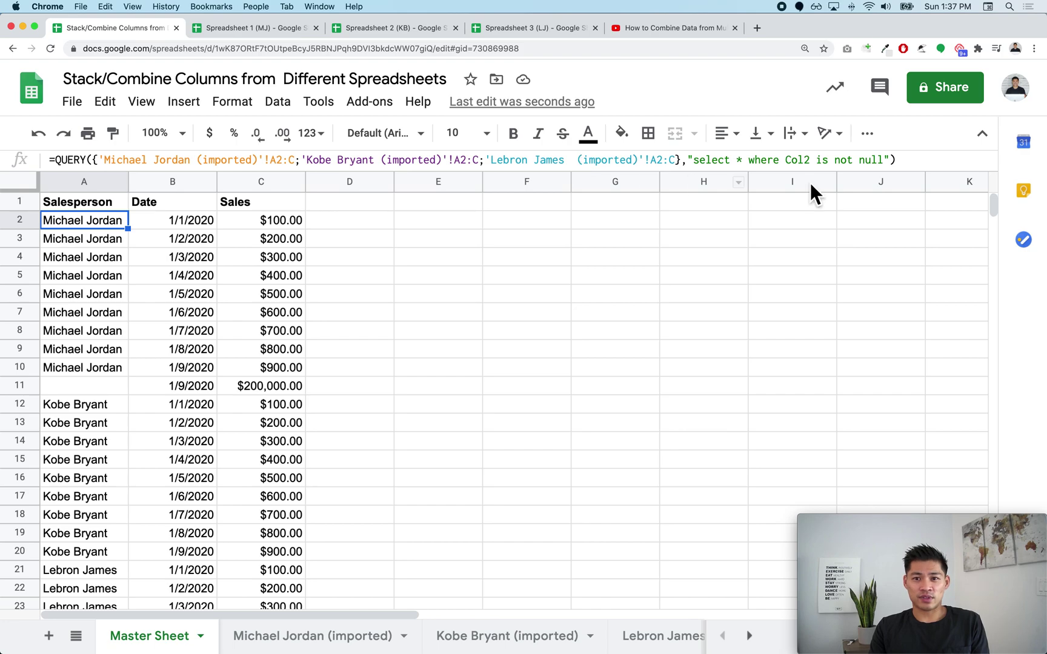
left_click(810, 159)
key("BackSpace")
type("1")
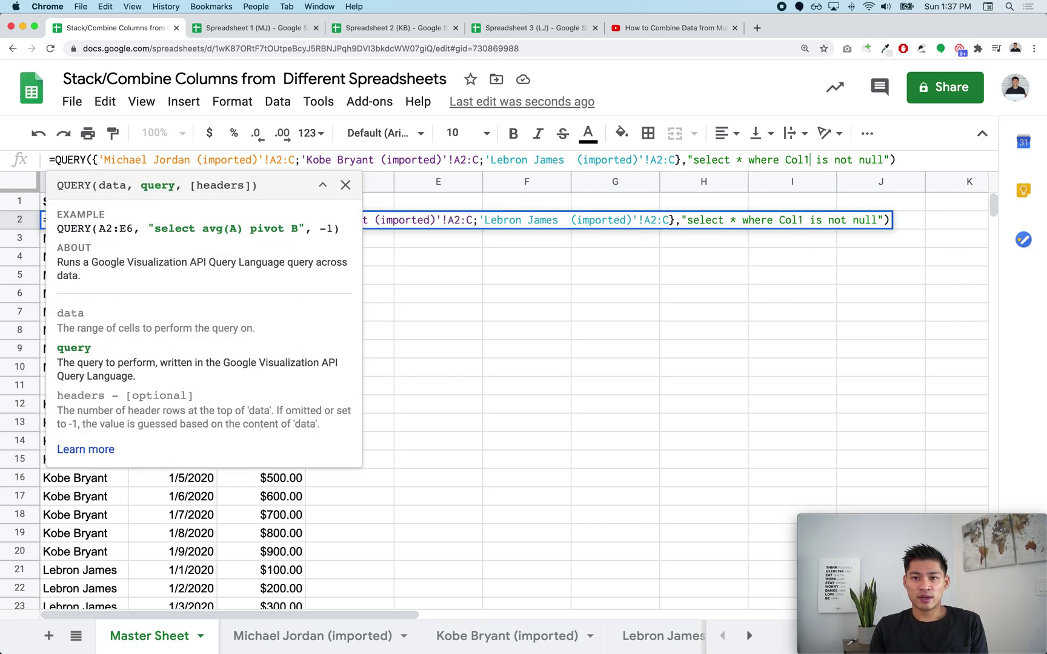
key("Return")
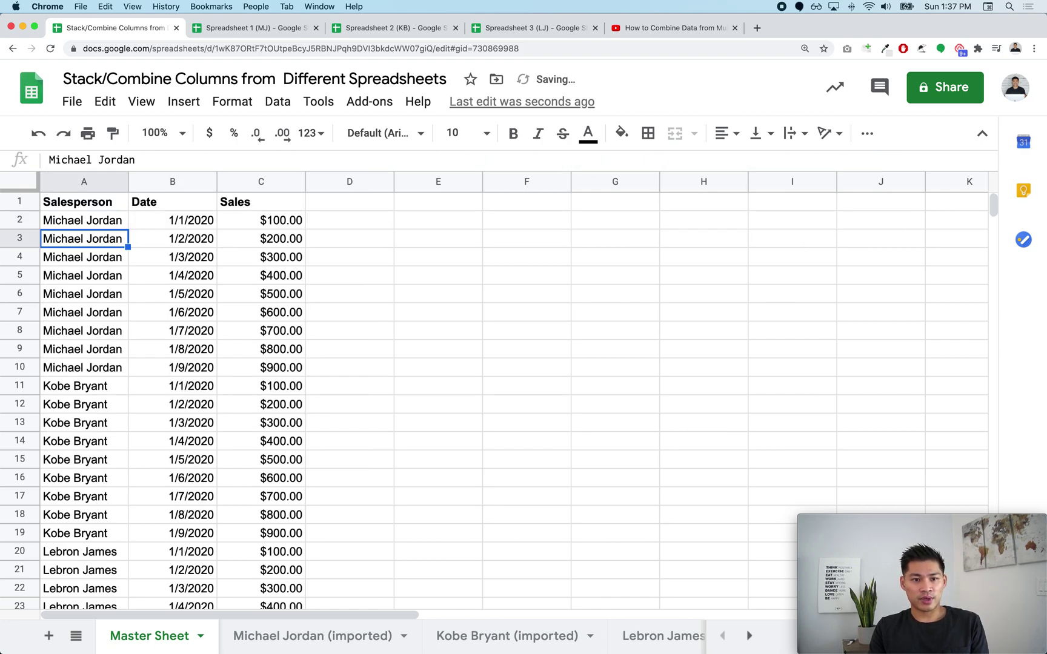
left_click(85, 220)
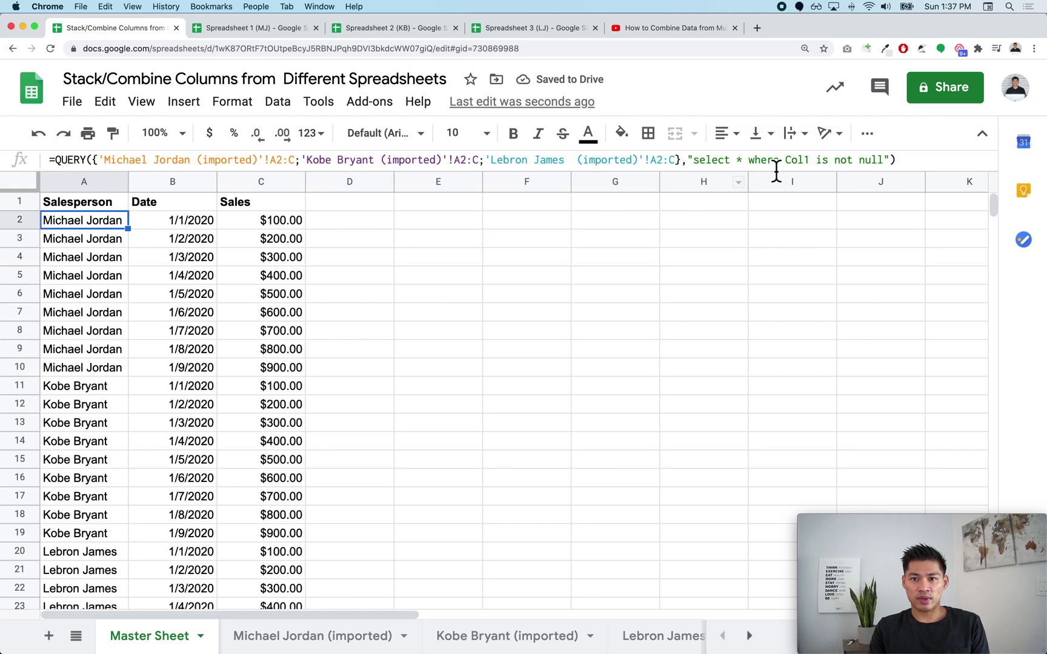
left_click_drag(786, 170, 814, 170)
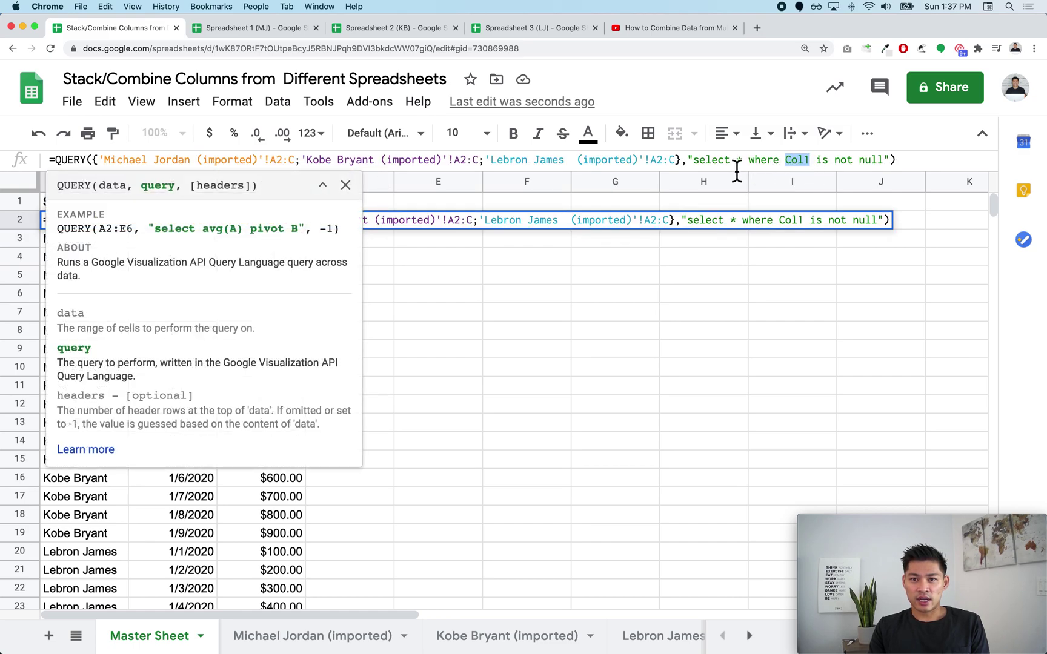
left_click_drag(688, 161, 780, 168)
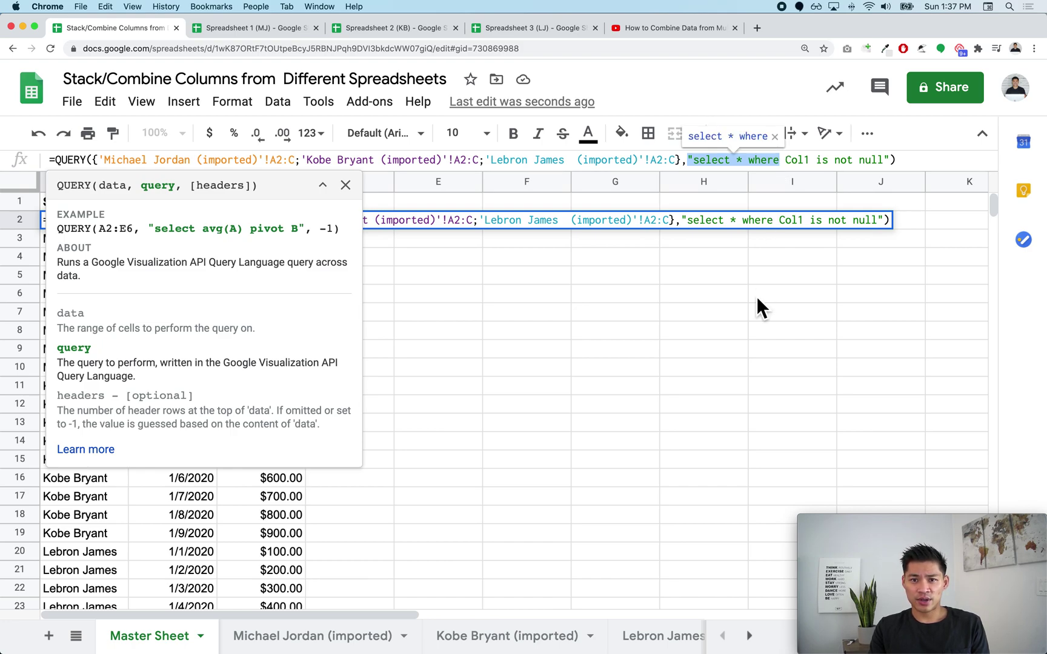
key("Return")
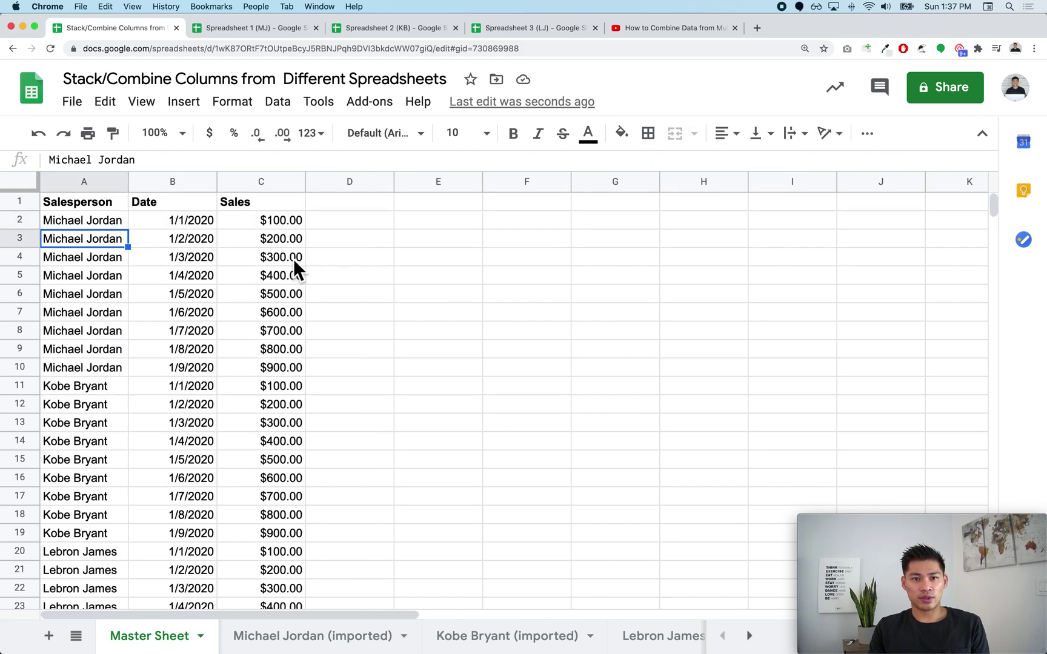
Hide the Michael Jordan, Kobe Bryant and Lebron James (imported) sheets.
left_click(363, 641)
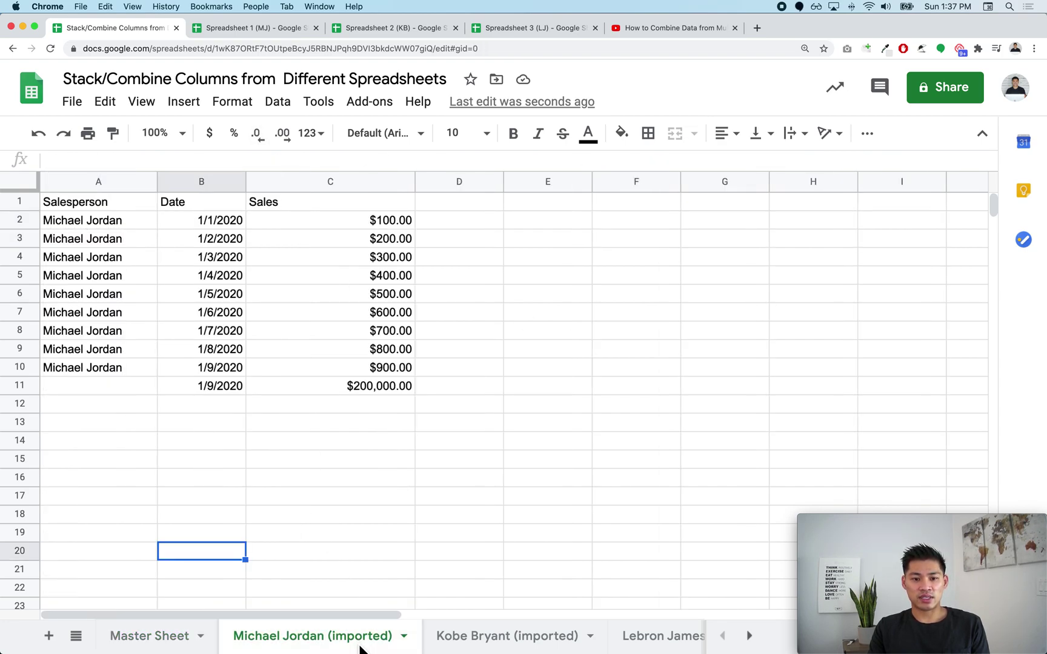
left_click(404, 636)
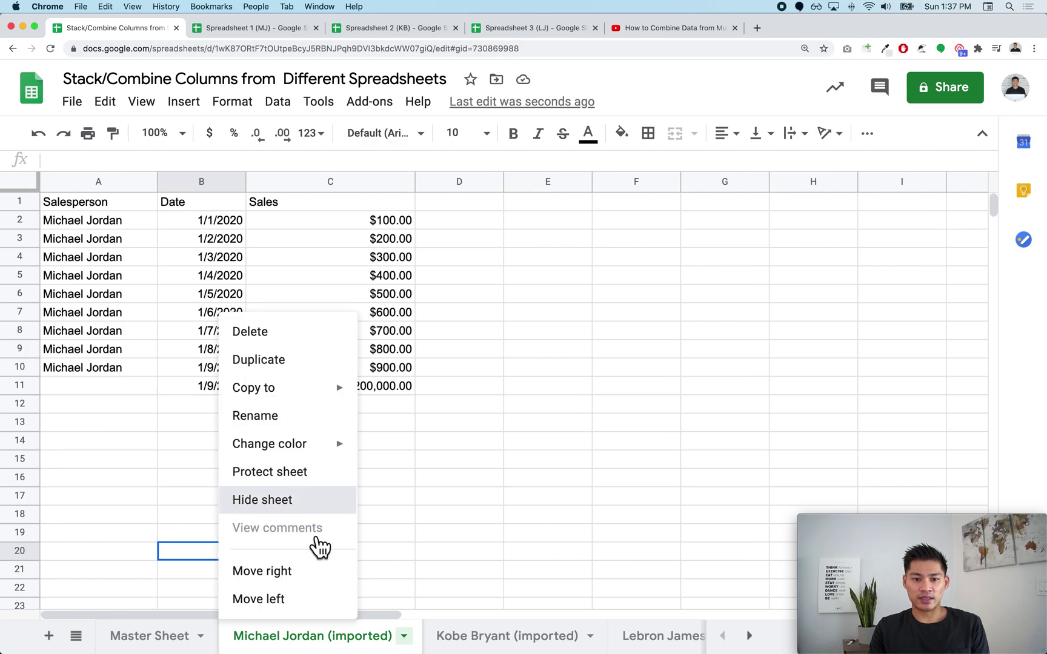
left_click(270, 499)
left_click(407, 641)
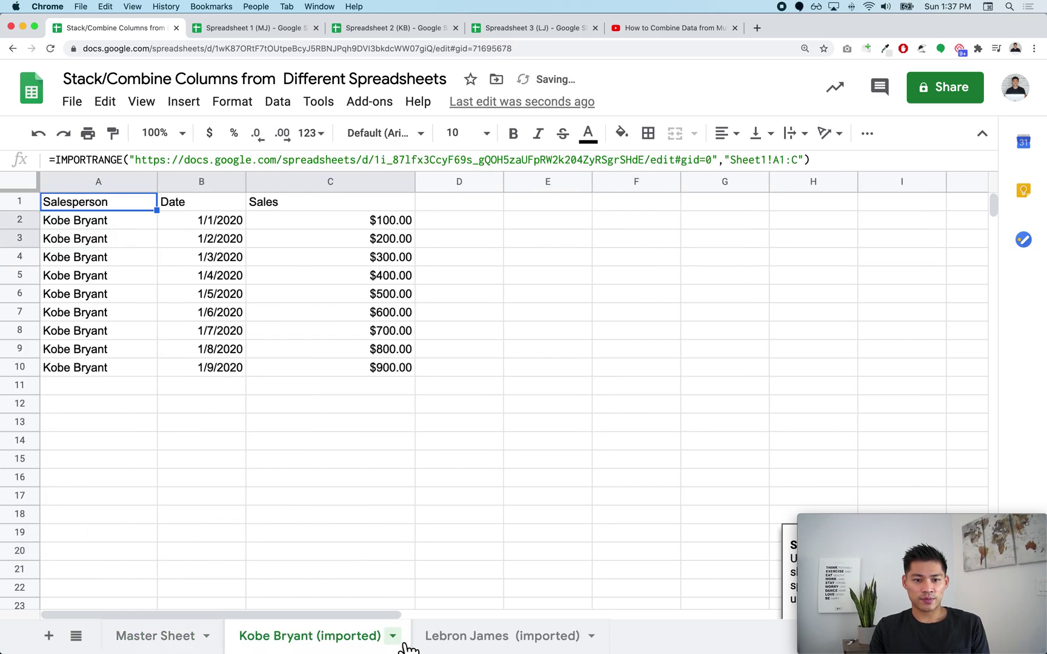
left_click(398, 639)
left_click(317, 499)
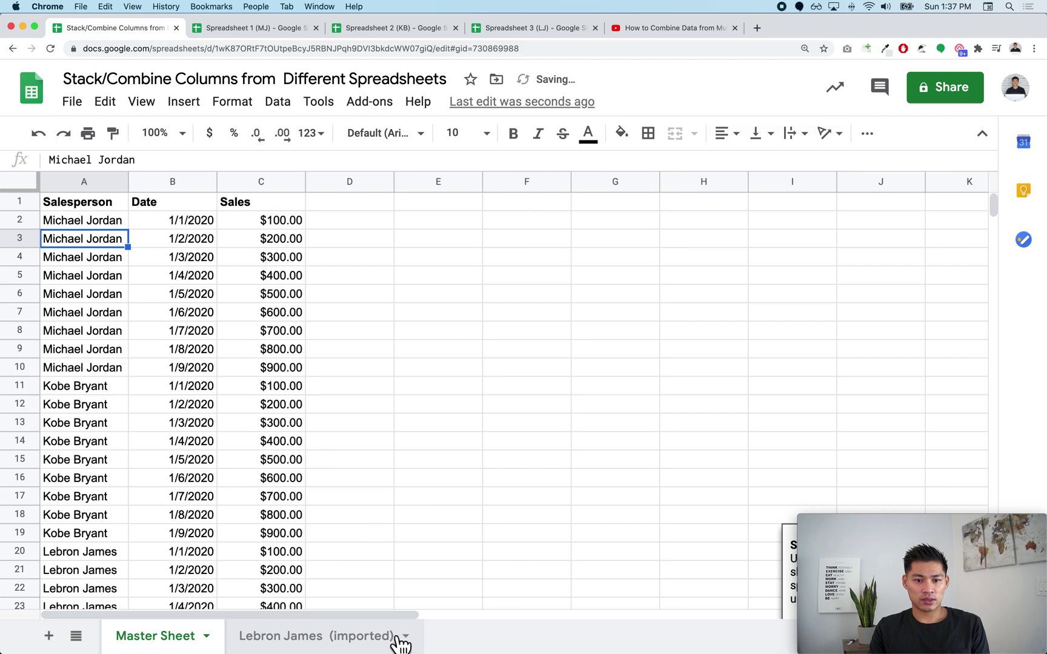
left_click(404, 637)
left_click(326, 512)
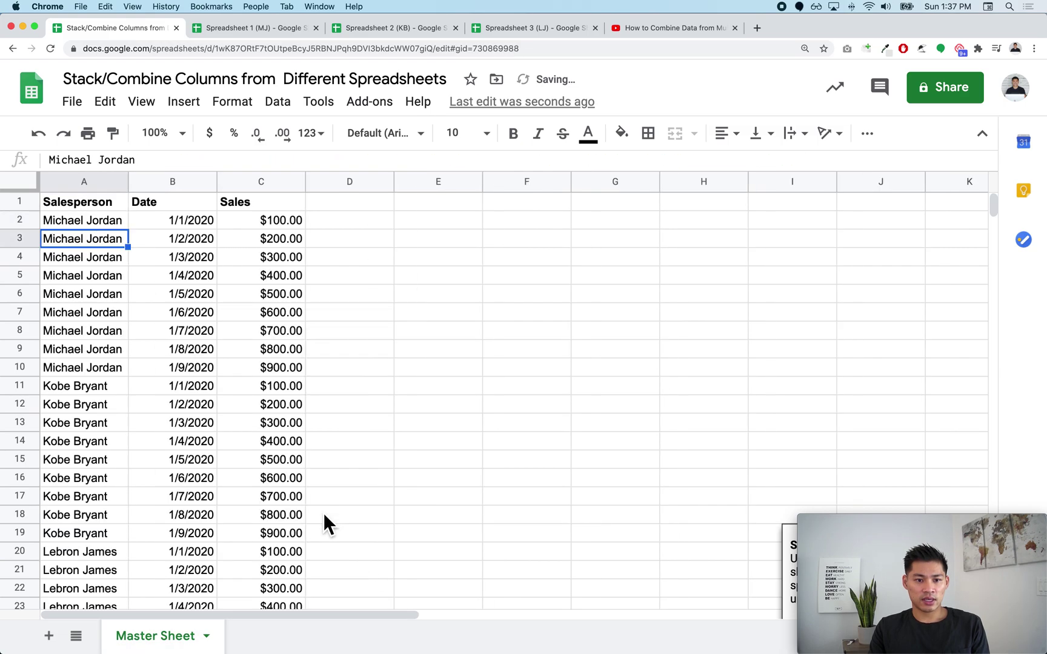
Verify the three hidden sheets via the All Sheets list and the View menu.
left_click(86, 644)
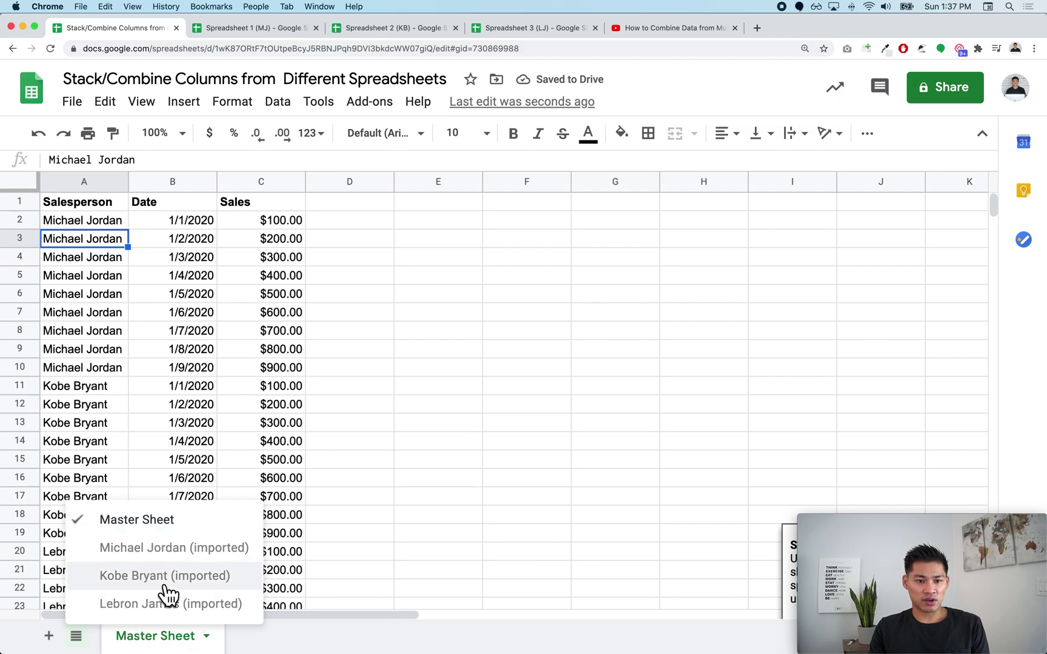
left_click(253, 407)
left_click(141, 103)
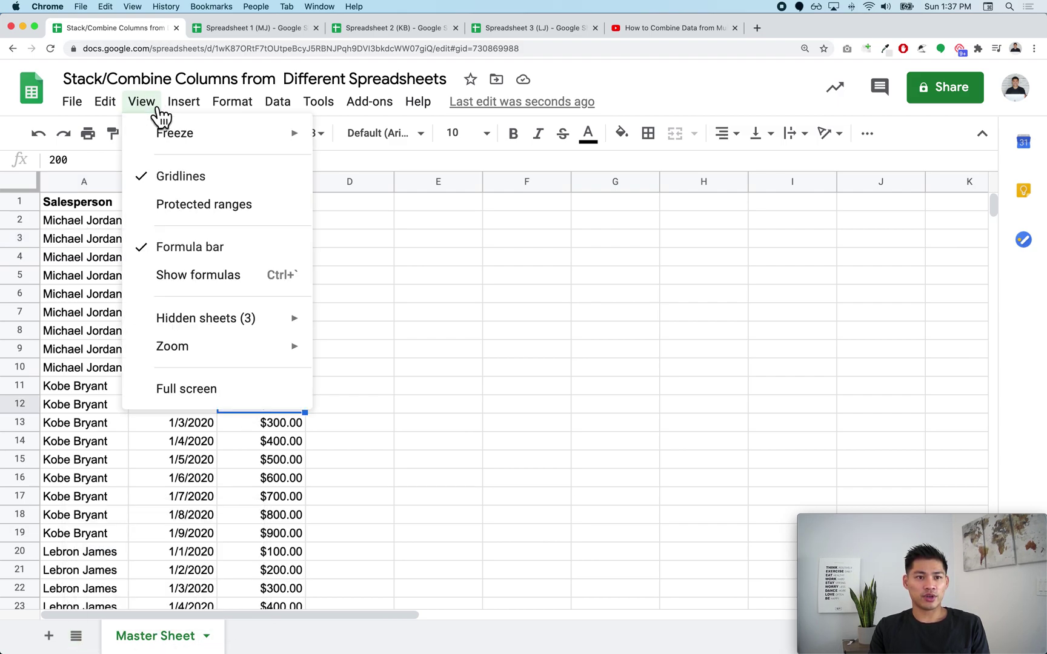
mouse_move(243, 327)
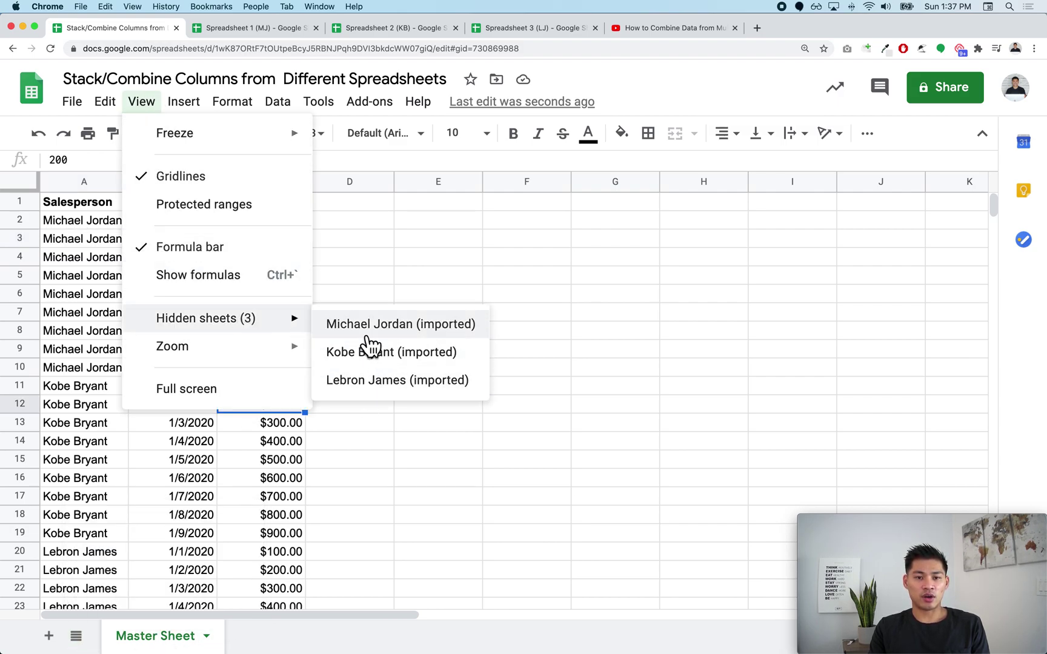
left_click(361, 283)
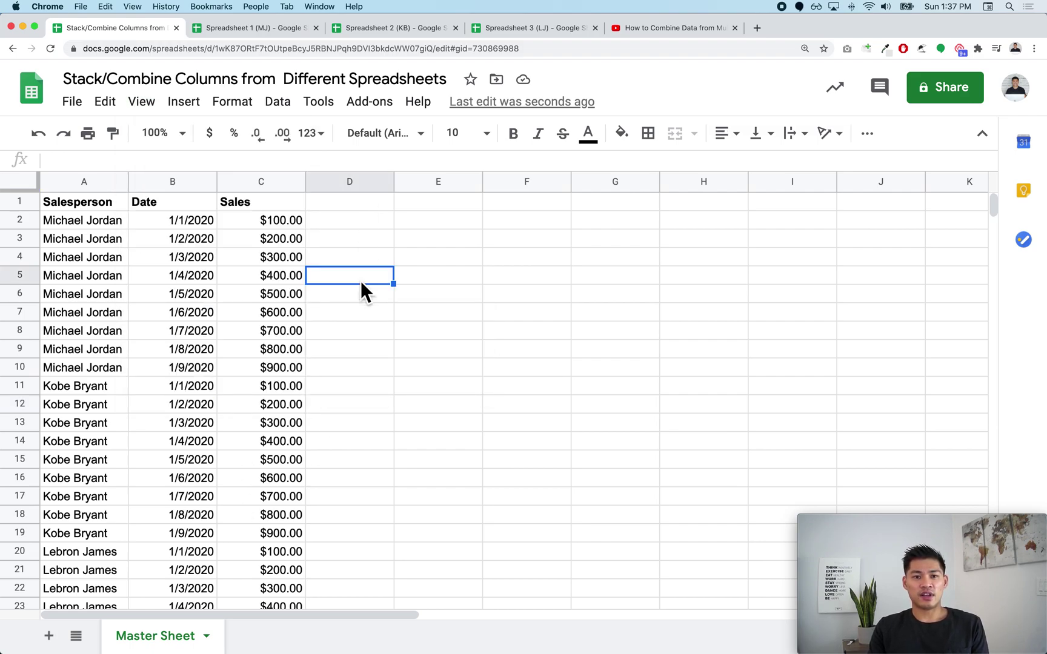